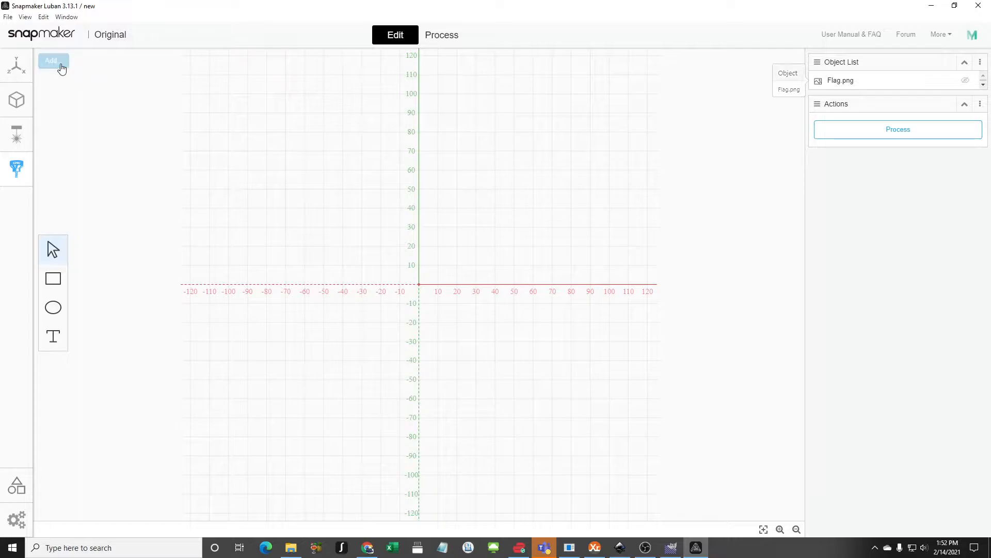
Step: Add the image Flag.png from the Pictures folder to the CNC work area
{"action": "left_click", "coordinate": [123, 92]}
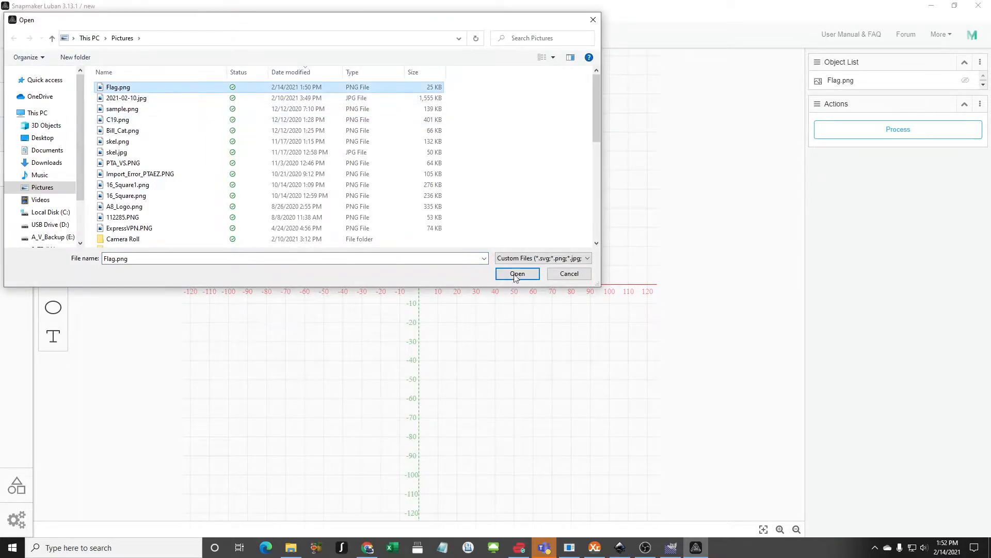
{"action": "left_click", "coordinate": [518, 273]}
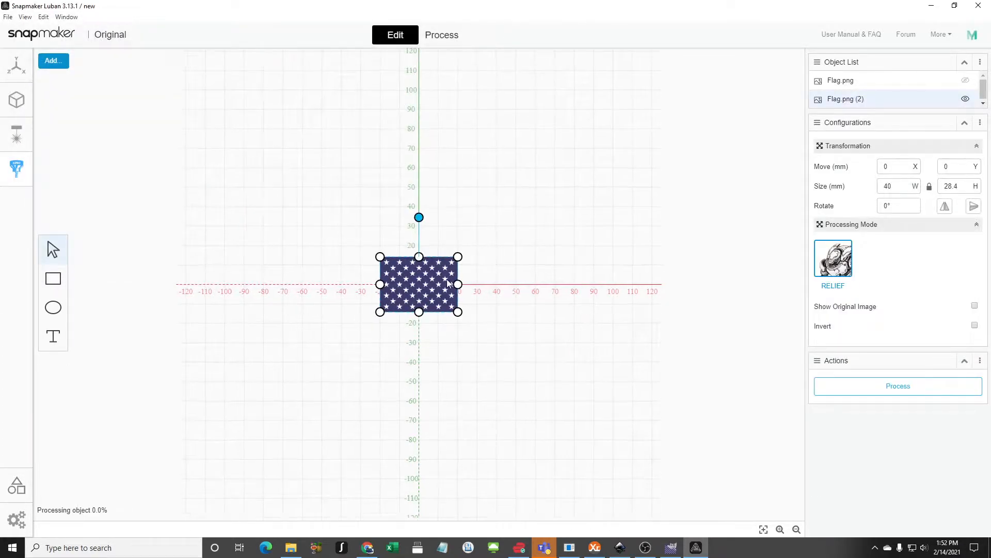
{"action": "scroll", "coordinate": [447, 282], "scroll_direction": "up", "scroll_amount": 5}
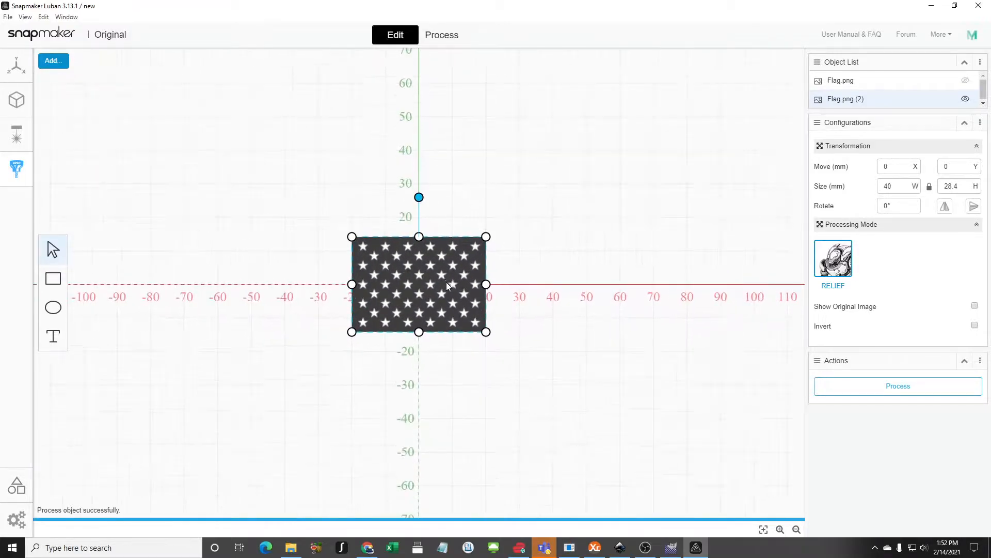
{"action": "scroll", "coordinate": [443, 272], "scroll_direction": "up", "scroll_amount": 3}
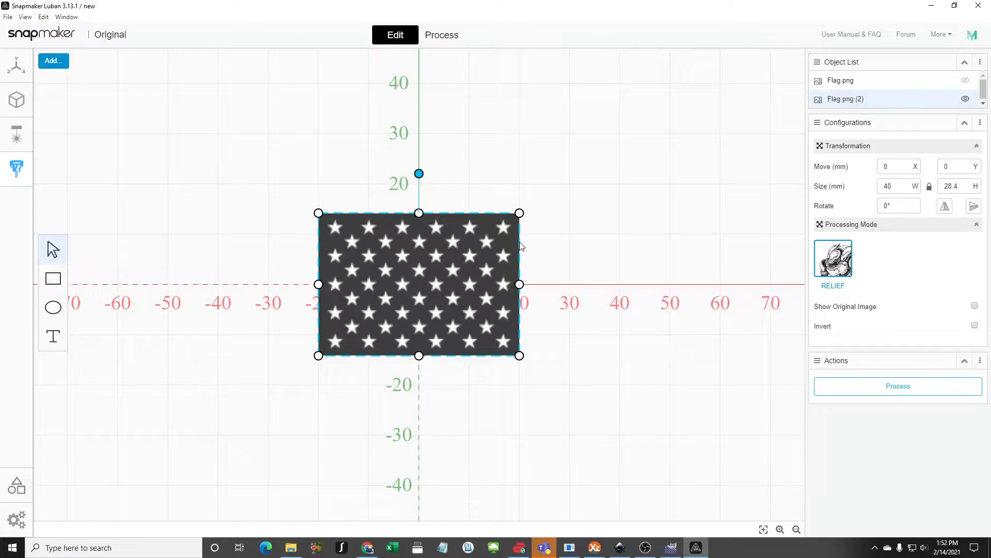
Step: Invert the relief of the added flag image and send it to processing
{"action": "left_click", "coordinate": [974, 325]}
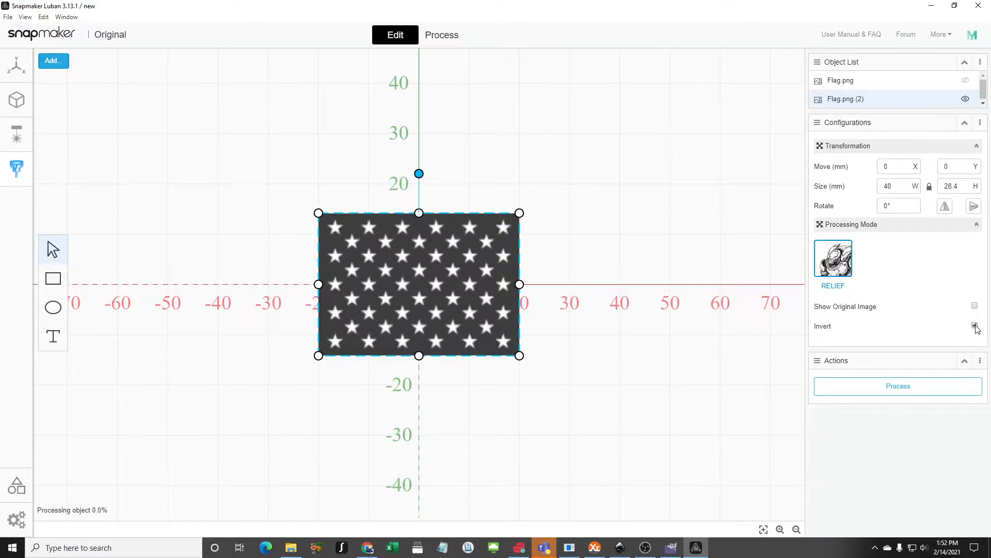
{"action": "left_click", "coordinate": [897, 388]}
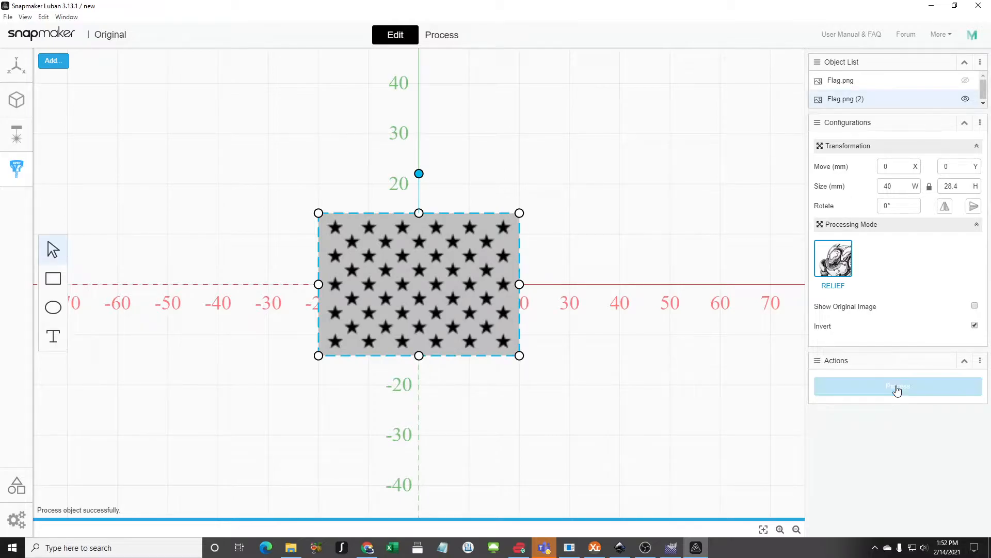
{"action": "left_click_drag", "start_coordinate": [562, 333], "coordinate": [500, 296]}
{"action": "scroll", "coordinate": [500, 299], "scroll_direction": "up", "scroll_amount": 5}
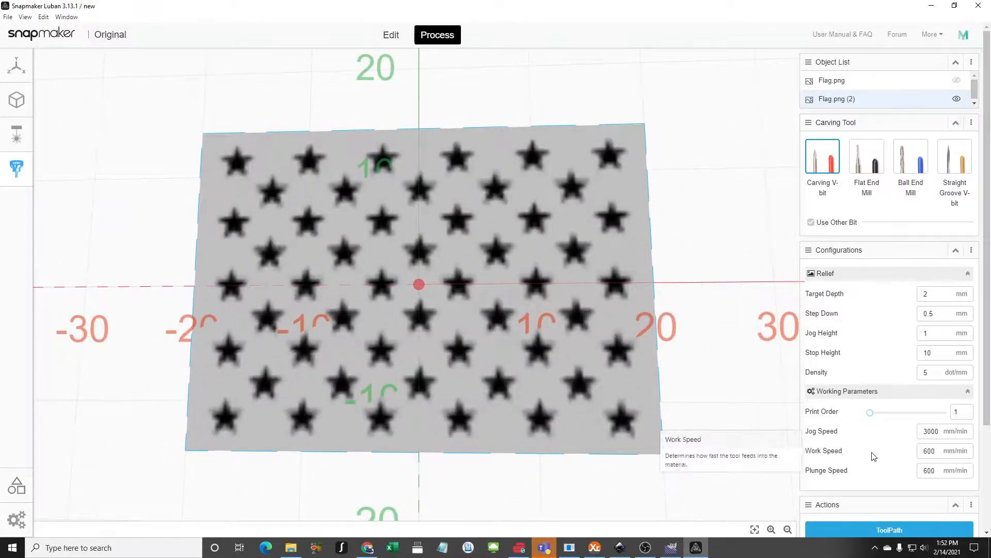
Step: Generate the toolpath for the inverted flag relief and inspect it at an angle
{"action": "scroll", "coordinate": [894, 454], "scroll_direction": "down", "scroll_amount": 3}
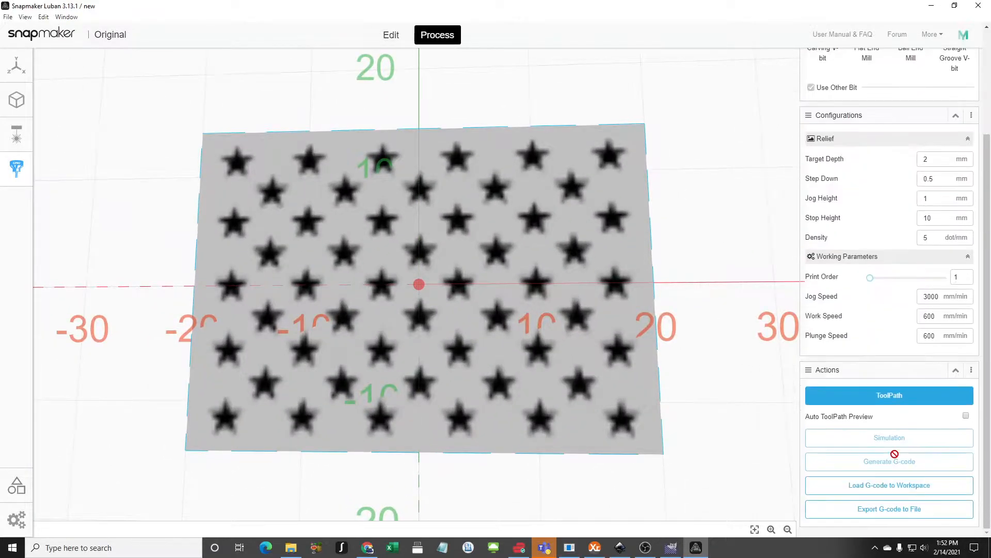
{"action": "left_click", "coordinate": [905, 401]}
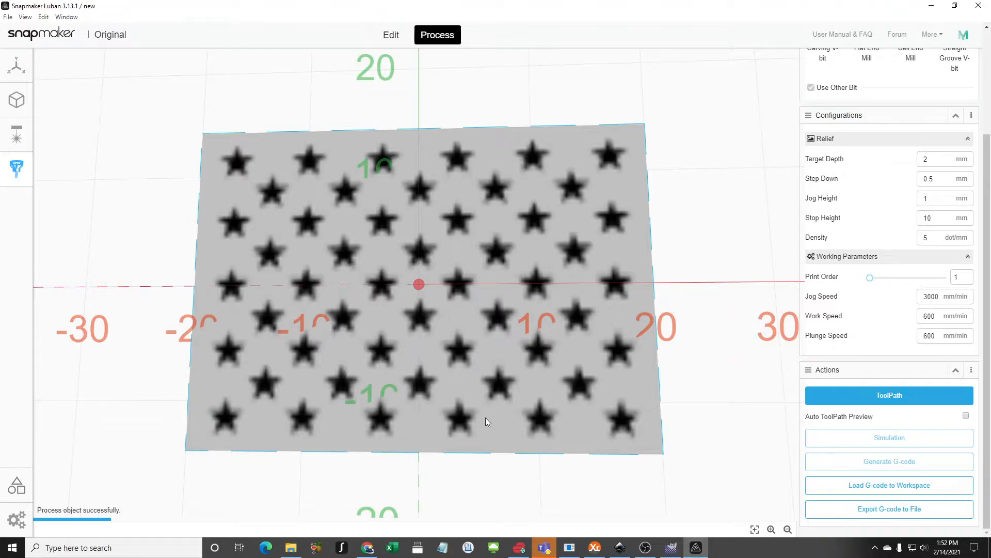
{"action": "left_click_drag", "start_coordinate": [701, 271], "coordinate": [703, 237]}
{"action": "mouse_move", "coordinate": [726, 328]}
{"action": "left_mouse_down"}
{"action": "mouse_move", "coordinate": [729, 310]}
{"action": "mouse_move", "coordinate": [740, 327]}
{"action": "left_mouse_up"}
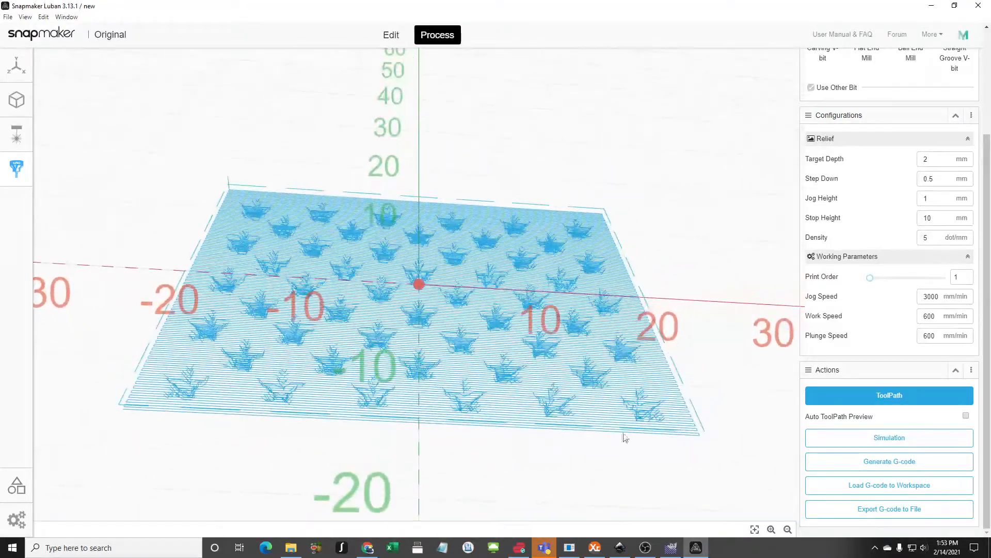
{"action": "scroll", "coordinate": [243, 408], "scroll_direction": "up", "scroll_amount": 2}
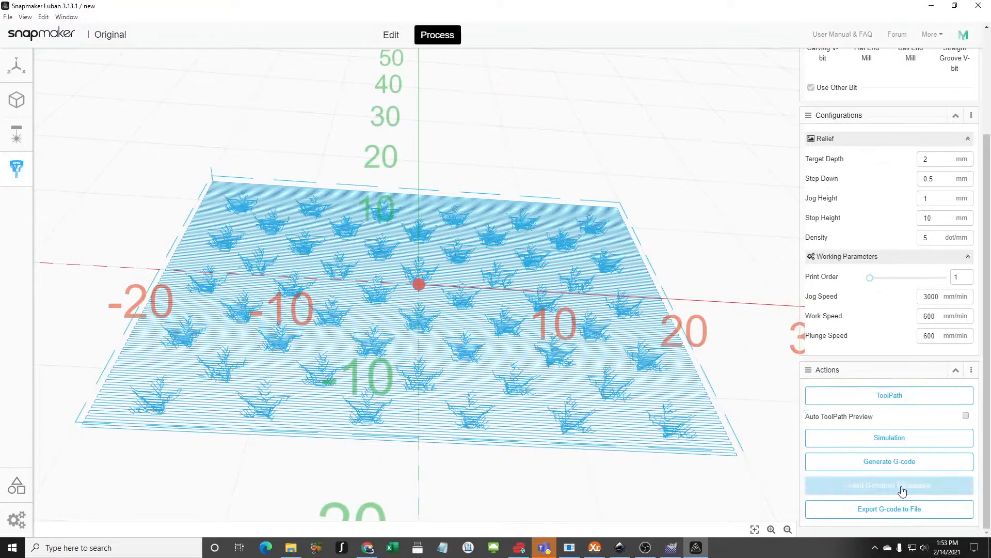
Step: Load the flag's G-code into the workspace, remove its file from the G-code list and return to the CNC toolpath
{"action": "left_click", "coordinate": [902, 488]}
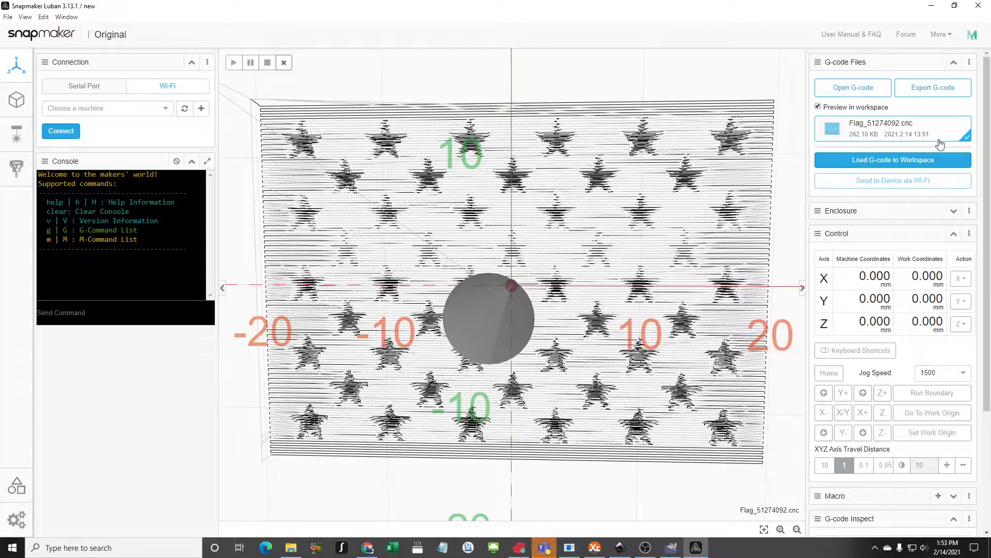
{"action": "left_click", "coordinate": [968, 123]}
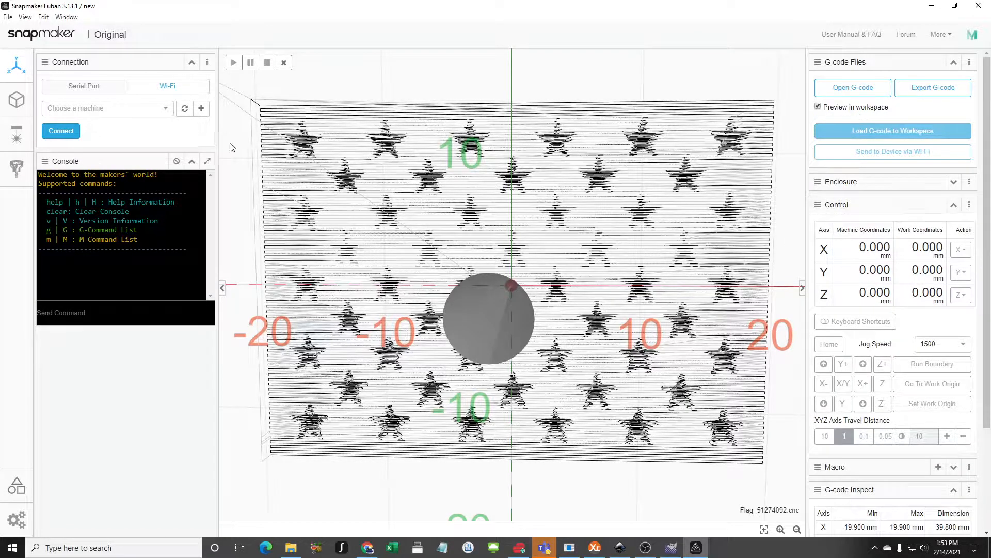
{"action": "left_click", "coordinate": [17, 168]}
{"action": "left_click", "coordinate": [594, 340]}
{"action": "scroll", "coordinate": [881, 449], "scroll_direction": "down", "scroll_amount": 3}
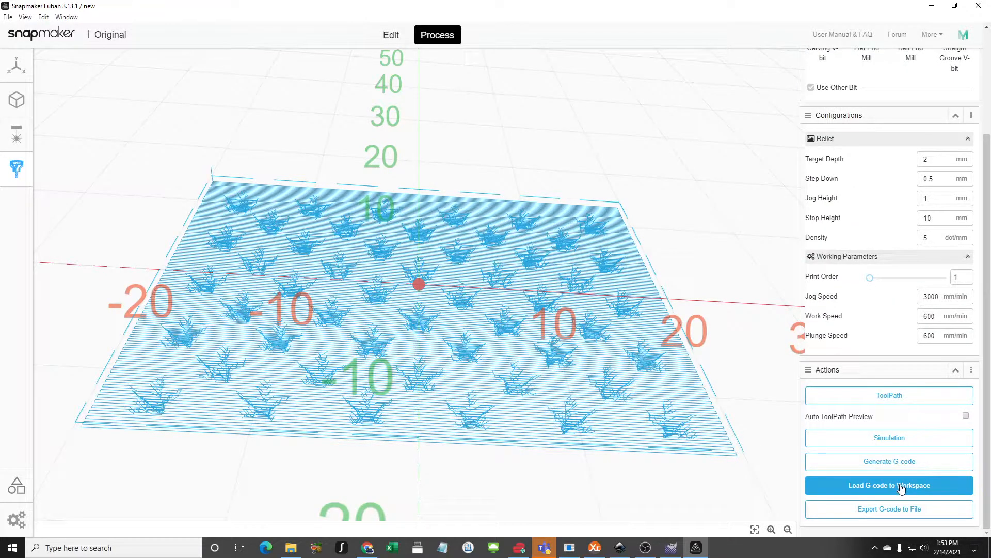
Step: Load the flag's G-code into the workspace and inspect the carving paths of the stars
{"action": "left_click", "coordinate": [901, 488]}
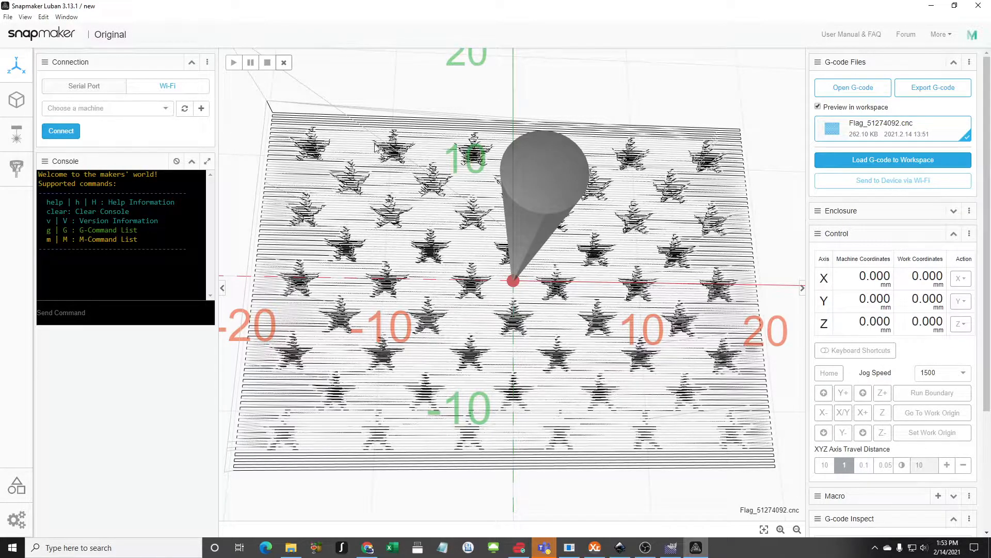
{"action": "scroll", "coordinate": [287, 111], "scroll_direction": "up", "scroll_amount": 2}
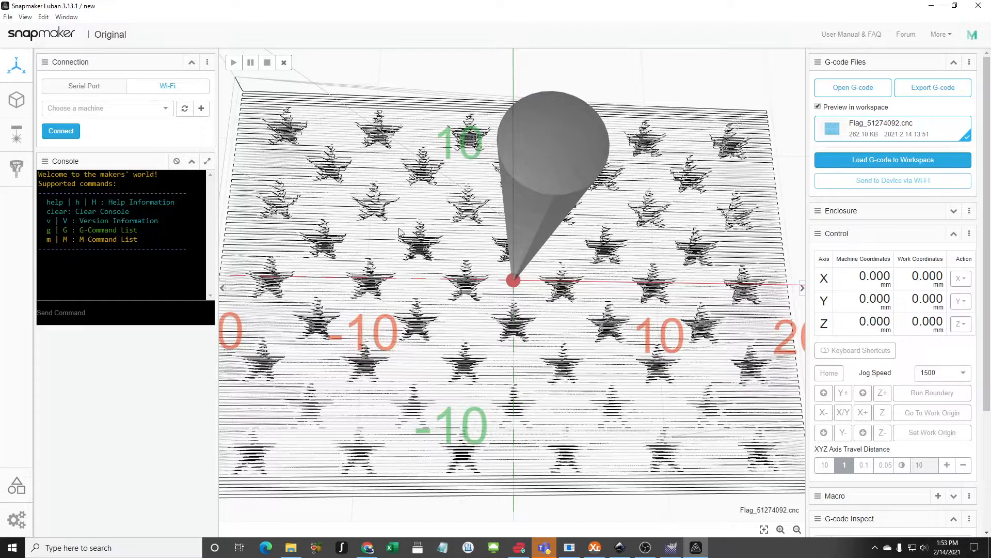
{"action": "scroll", "coordinate": [631, 312], "scroll_direction": "down", "scroll_amount": 5}
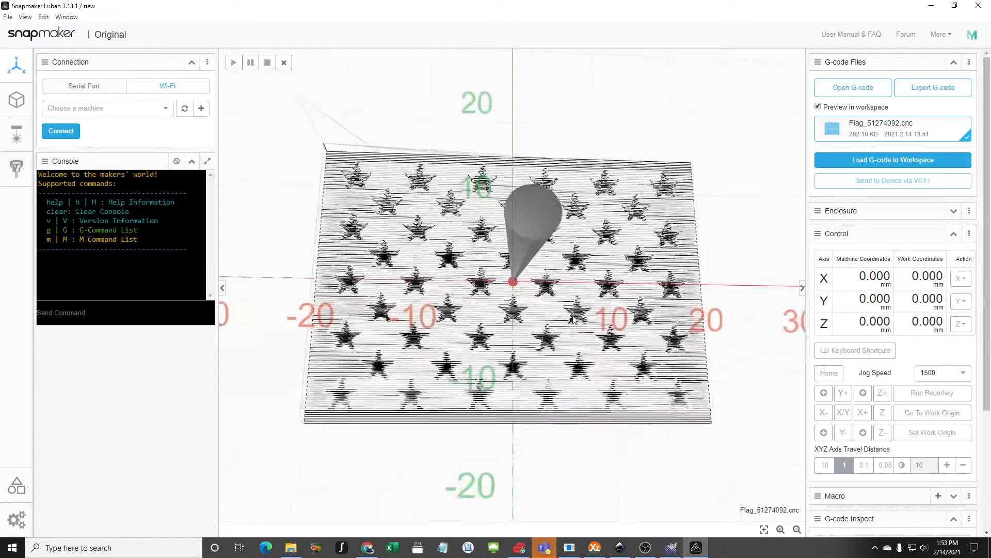
Step: Switch to Chrome and view the Facebook photo of the carving problem
{"action": "left_click", "coordinate": [375, 551]}
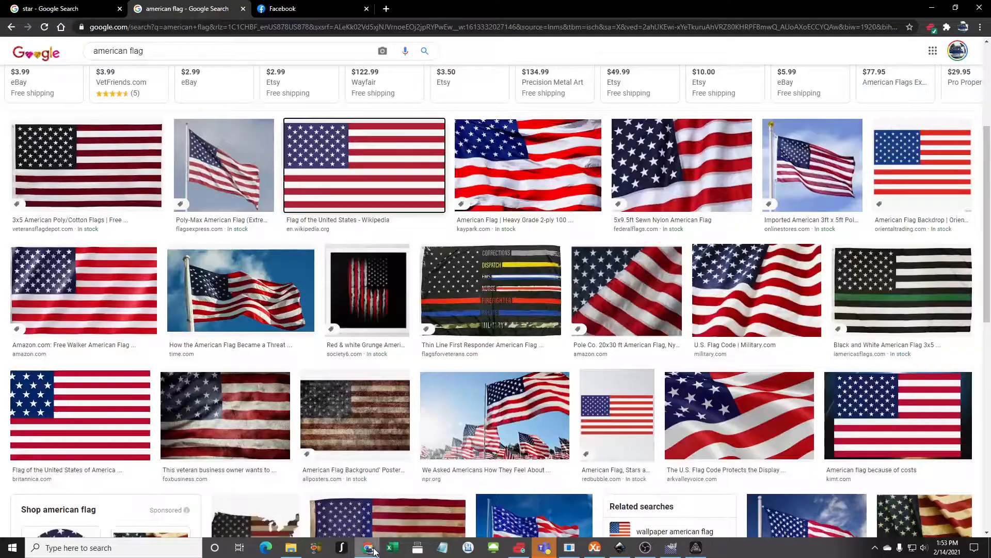
{"action": "left_click", "coordinate": [306, 7]}
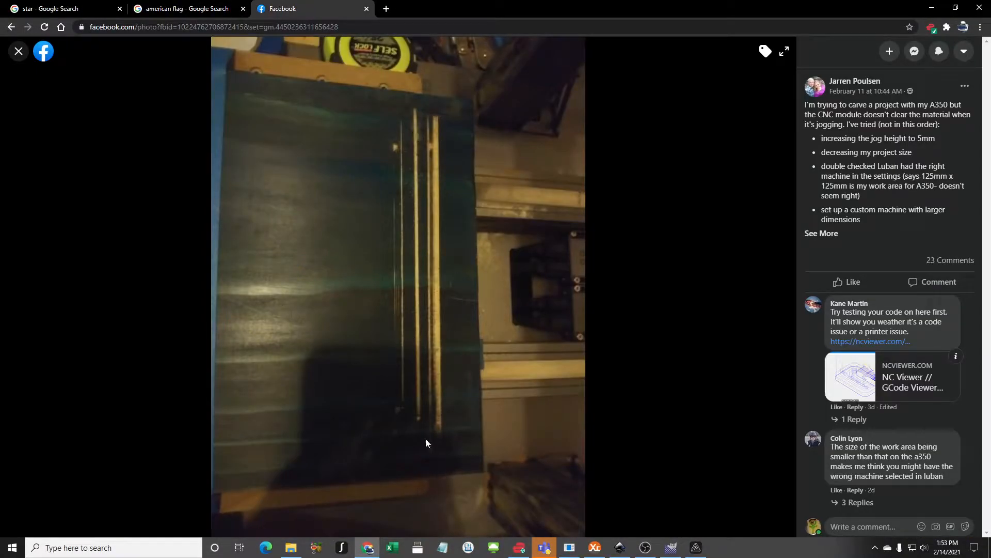
Step: Copy the full-size Wikipedia image "Flag of the United States" from the american flag image search
{"action": "left_click", "coordinate": [191, 9]}
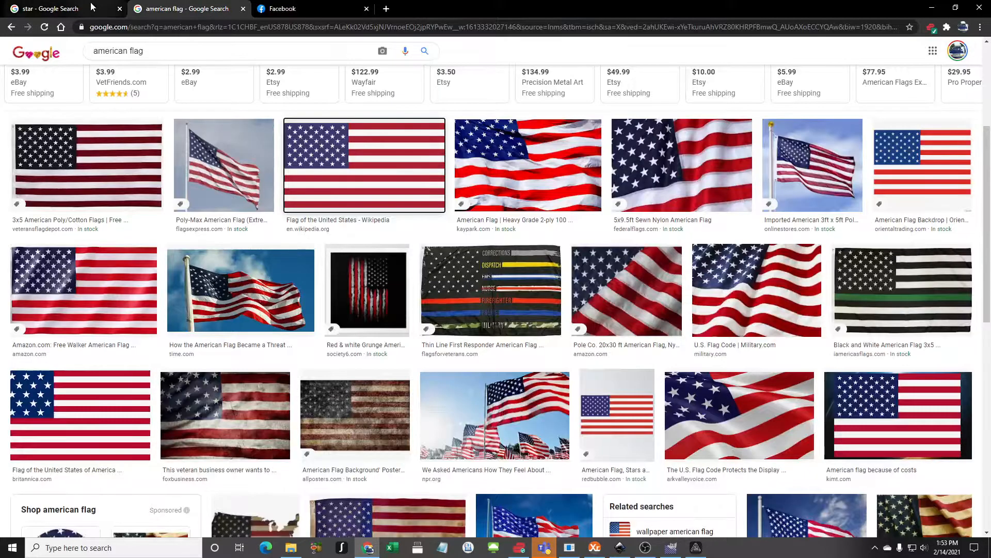
{"action": "scroll", "coordinate": [371, 212], "scroll_direction": "up", "scroll_amount": 4}
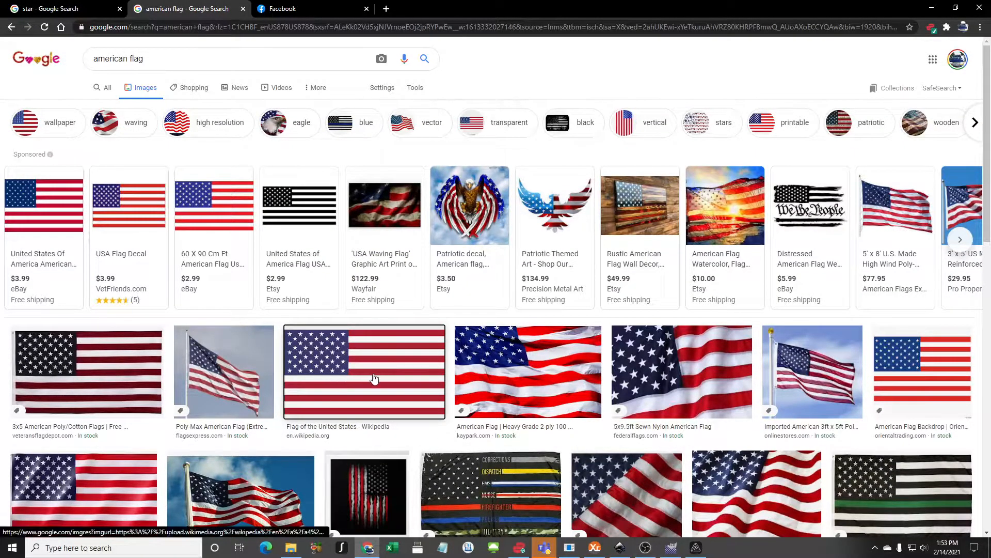
{"action": "right_click", "coordinate": [317, 372]}
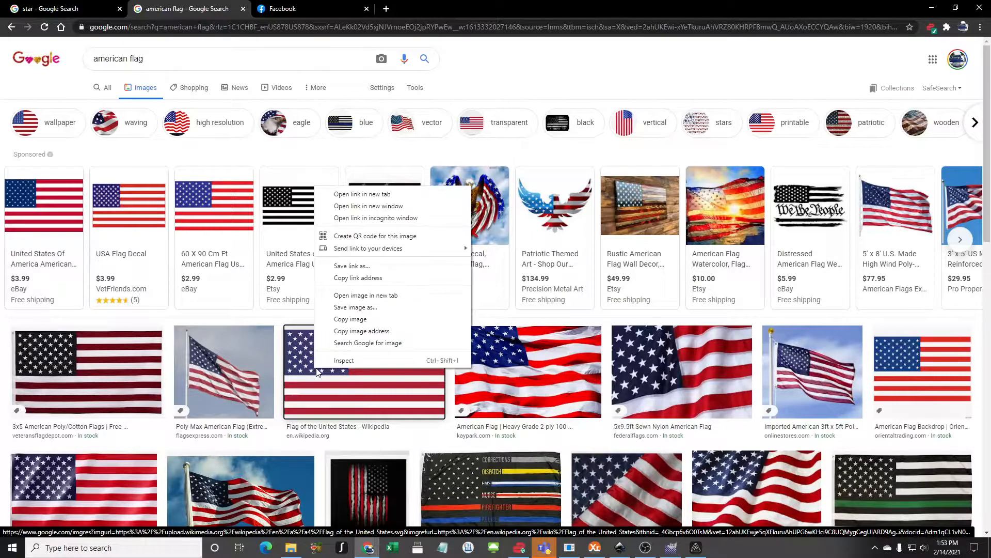
{"action": "left_click", "coordinate": [313, 393]}
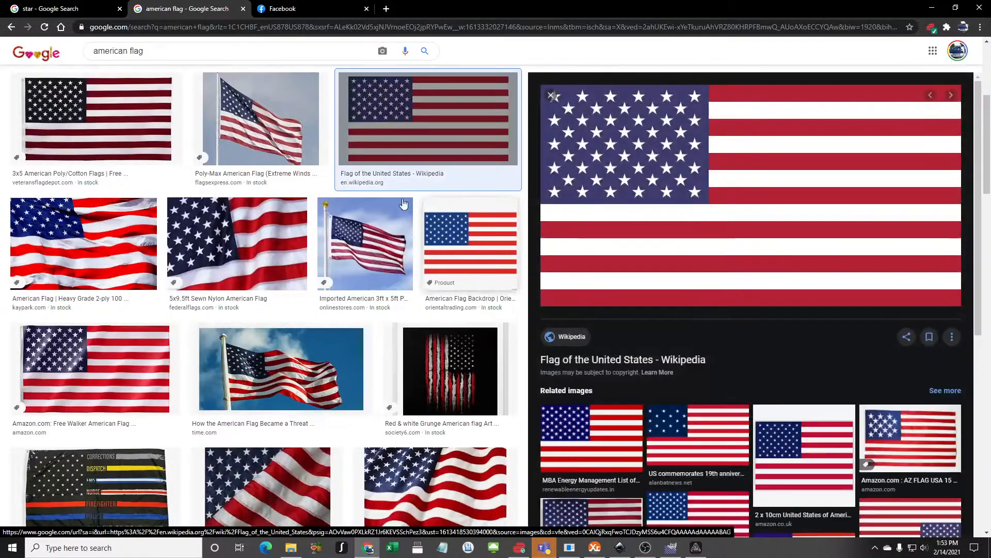
{"action": "right_click", "coordinate": [621, 164]}
{"action": "left_click", "coordinate": [671, 291]}
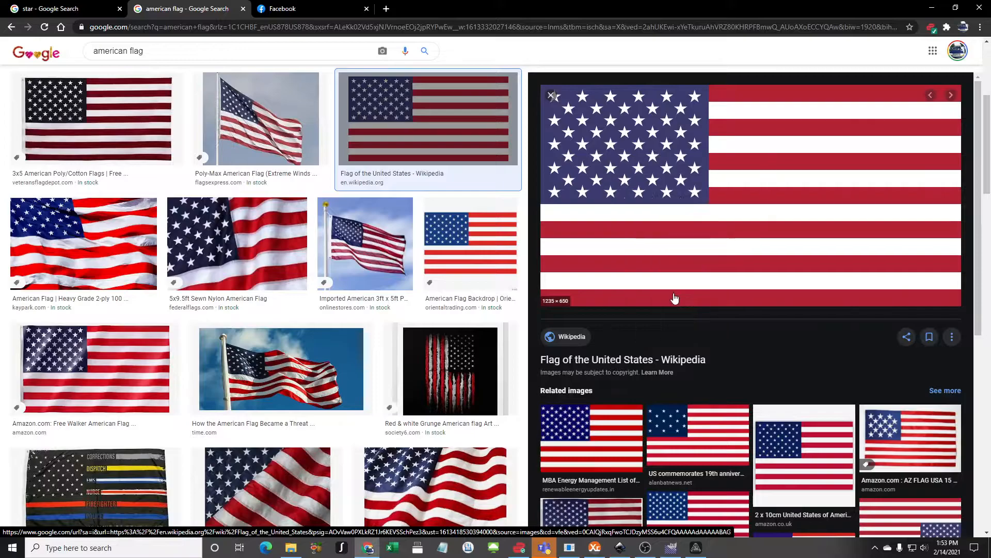
Step: Switch to Inkscape, paste the copied American flag image and place it to the lower left of the page
{"action": "left_click", "coordinate": [626, 550]}
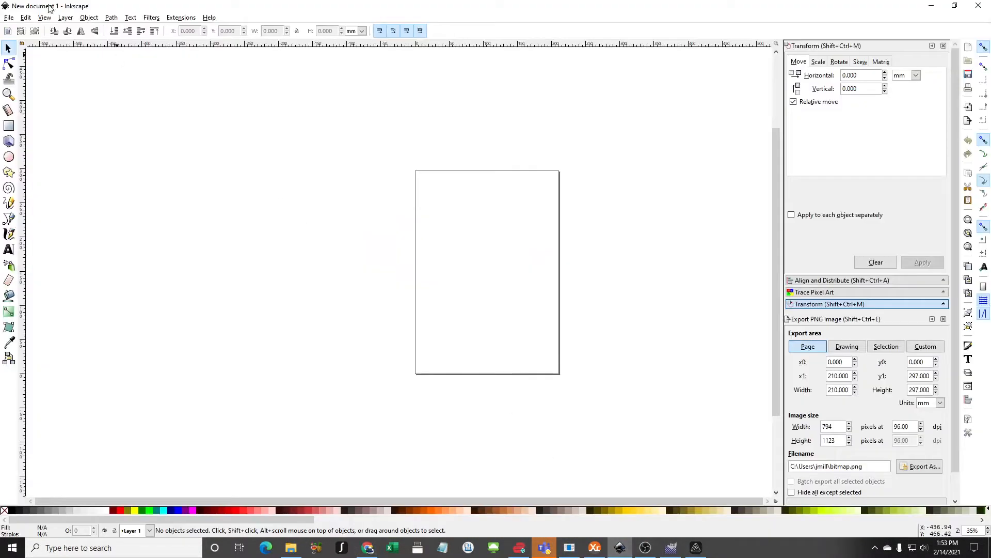
{"action": "left_click", "coordinate": [25, 17]}
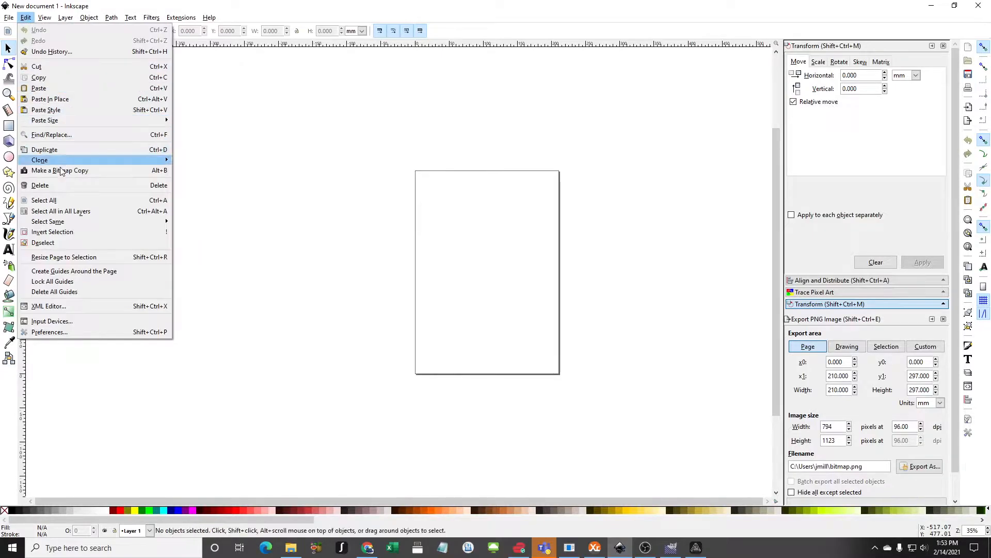
{"action": "left_click", "coordinate": [60, 86]}
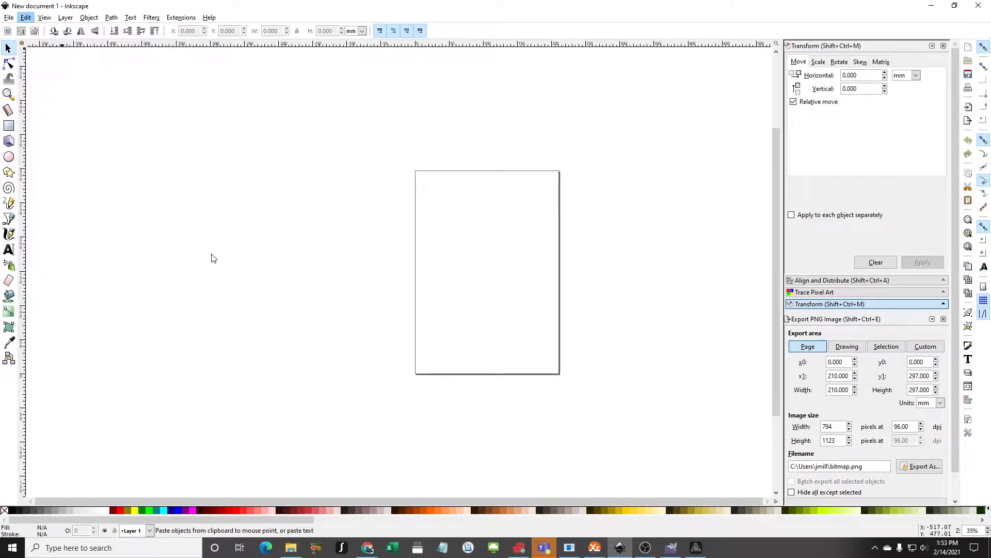
{"action": "mouse_move", "coordinate": [172, 249]}
{"action": "left_mouse_down"}
{"action": "mouse_move", "coordinate": [526, 359]}
{"action": "mouse_move", "coordinate": [358, 386]}
{"action": "mouse_move", "coordinate": [234, 371]}
{"action": "left_mouse_up"}
{"action": "left_click", "coordinate": [567, 447]}
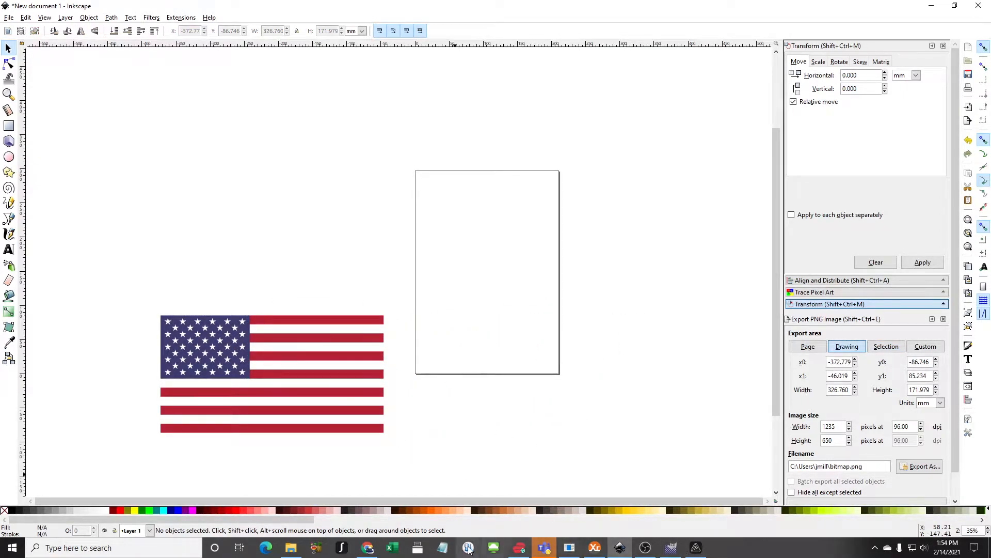
Step: Switch to Chrome and copy the solid black five-pointed star from Wikipedia in the image results for star
{"action": "left_click", "coordinate": [373, 552]}
{"action": "left_click", "coordinate": [65, 4]}
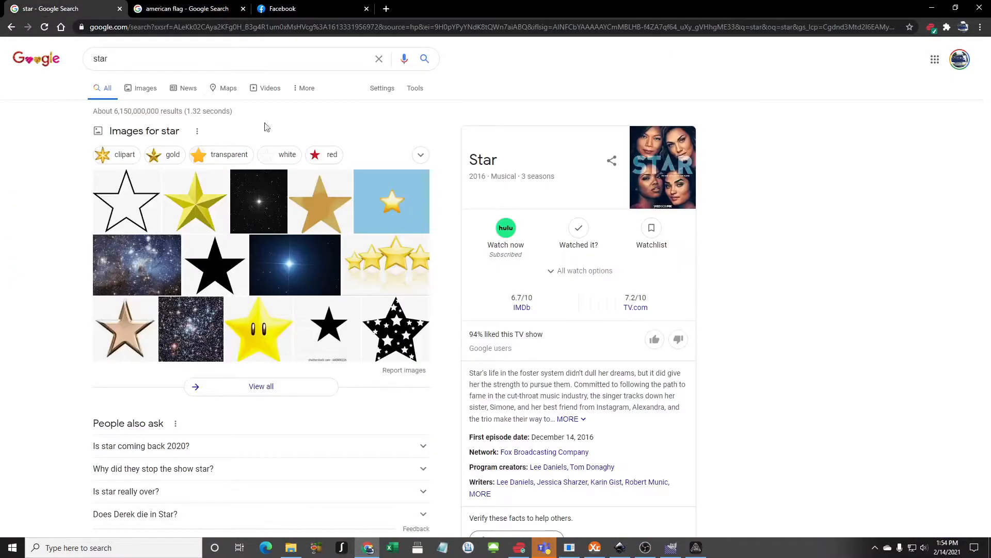
{"action": "left_click", "coordinate": [147, 90]}
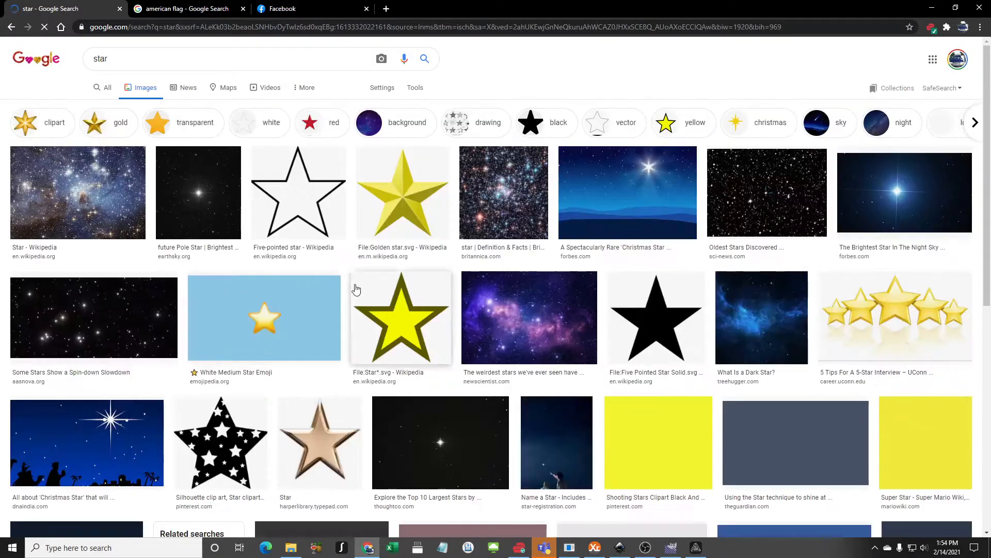
{"action": "left_click", "coordinate": [640, 324]}
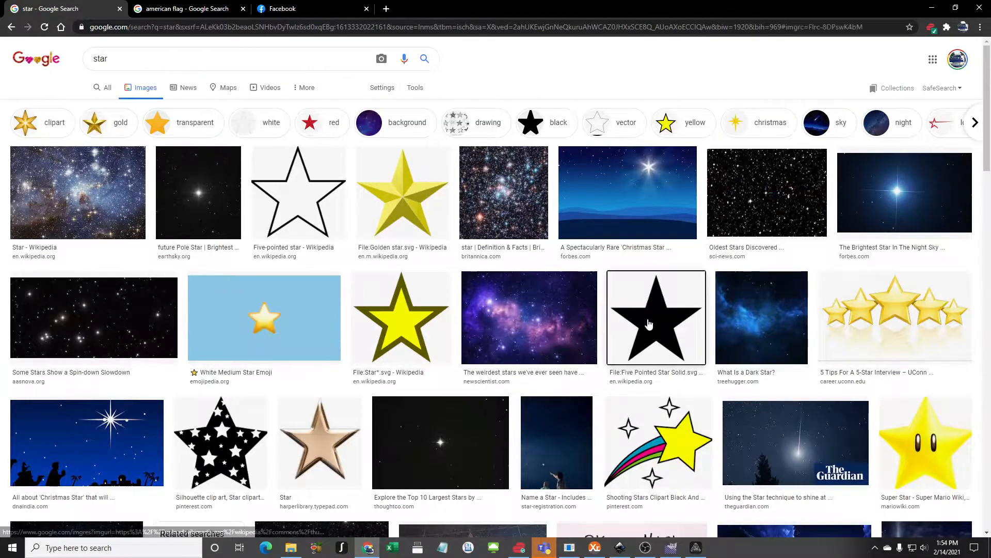
{"action": "right_click", "coordinate": [770, 292]}
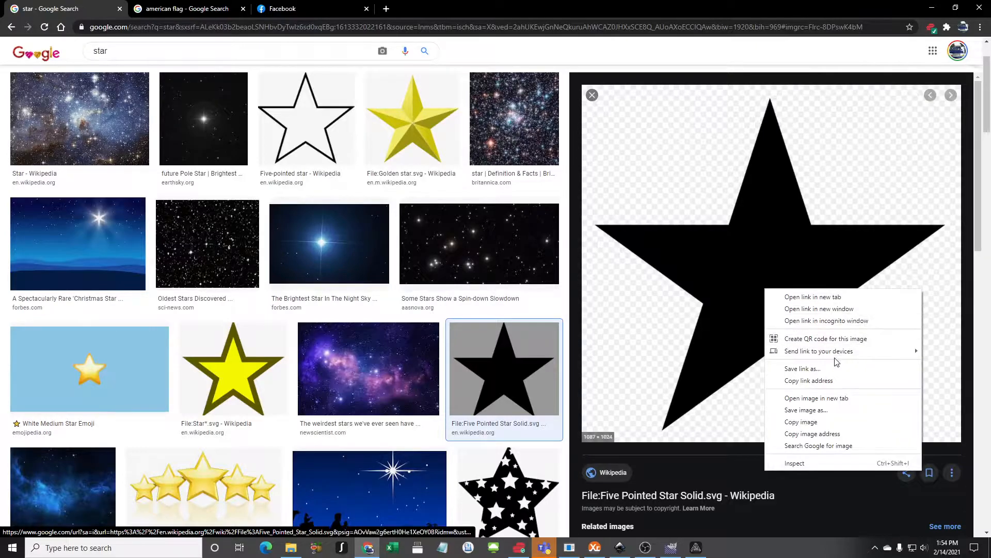
{"action": "left_click", "coordinate": [818, 424]}
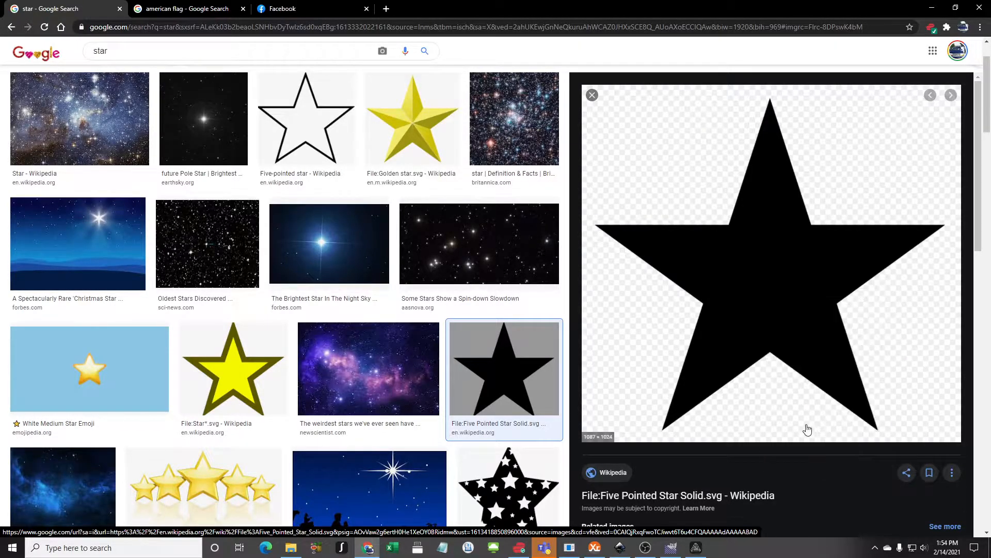
Step: Switch to Inkscape and try pasting the copied solid star image onto the canvas, moving it and deleting it again
{"action": "left_click", "coordinate": [691, 549]}
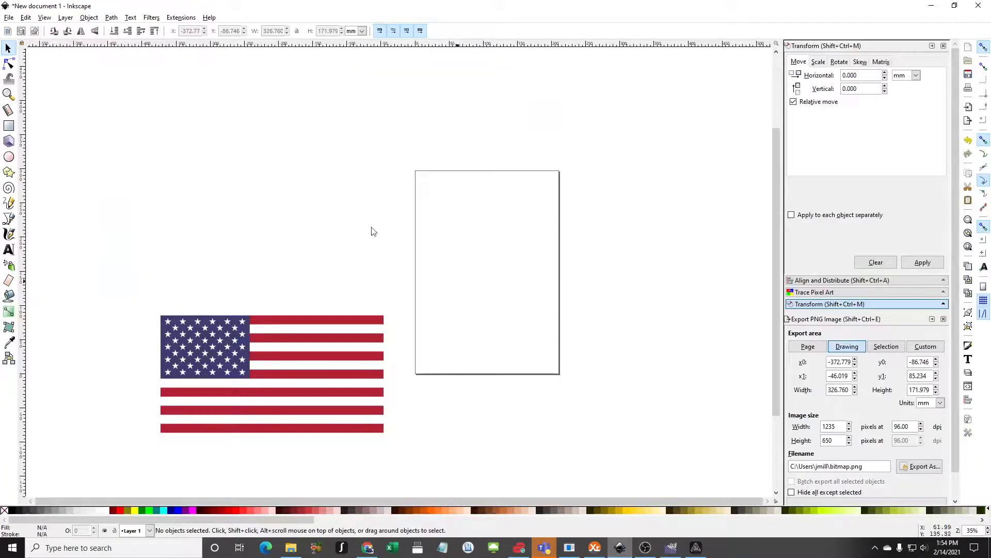
{"action": "left_click", "coordinate": [27, 17]}
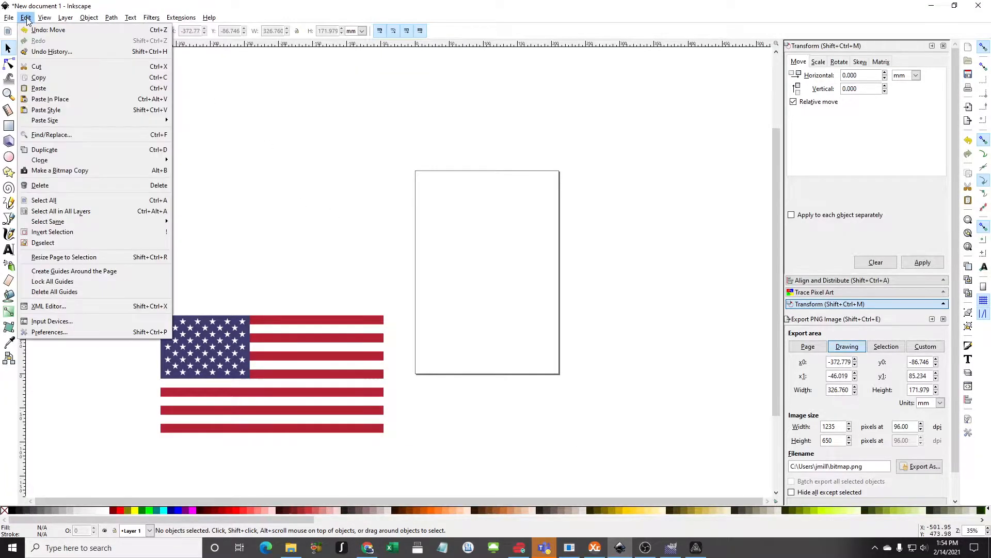
{"action": "left_click", "coordinate": [59, 89]}
{"action": "left_click_drag", "start_coordinate": [214, 134], "coordinate": [592, 206]}
{"action": "key", "text": "Delete"}
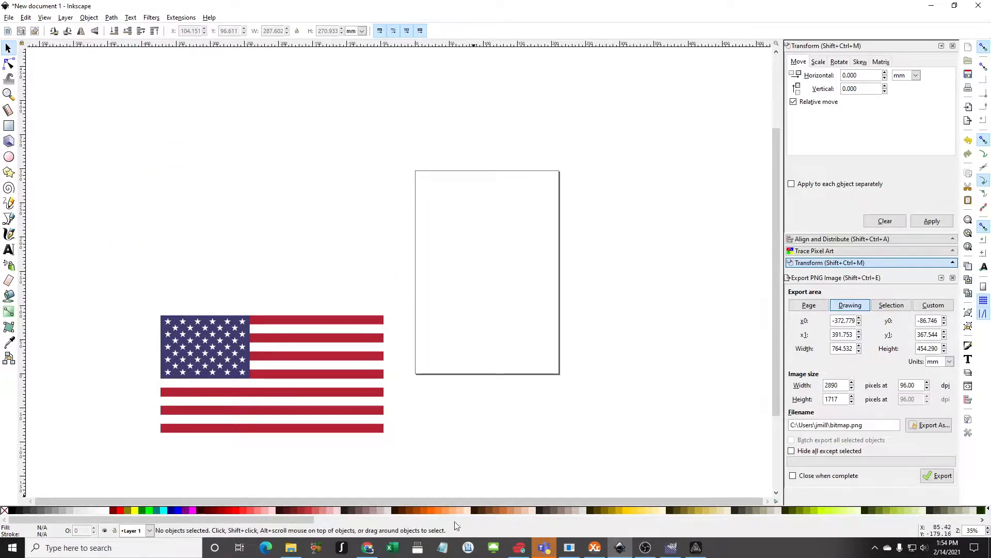
Step: Switch to Chrome and run an image search for "star vector"
{"action": "left_click", "coordinate": [367, 548]}
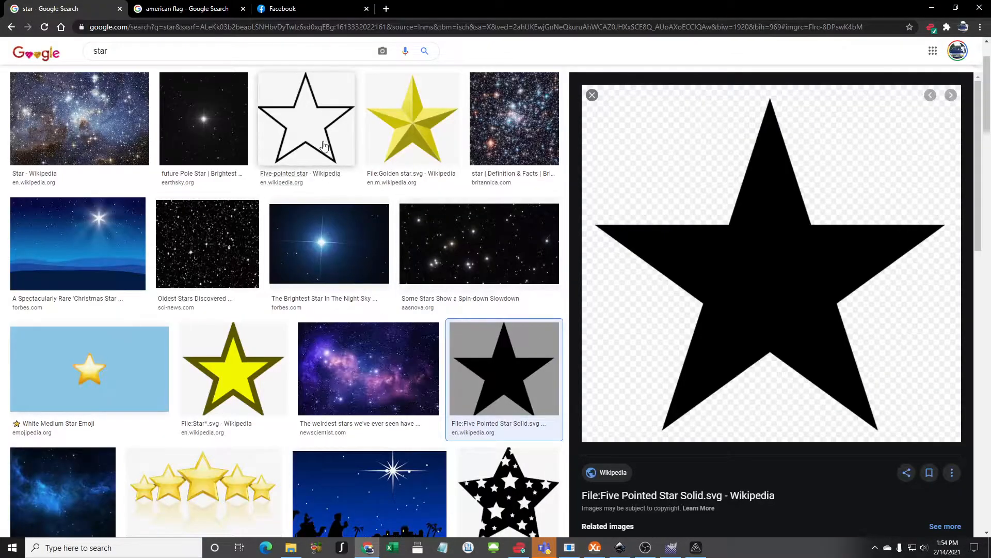
{"action": "scroll", "coordinate": [294, 272], "scroll_direction": "down", "scroll_amount": 3}
{"action": "scroll", "coordinate": [294, 272], "scroll_direction": "down", "scroll_amount": 10}
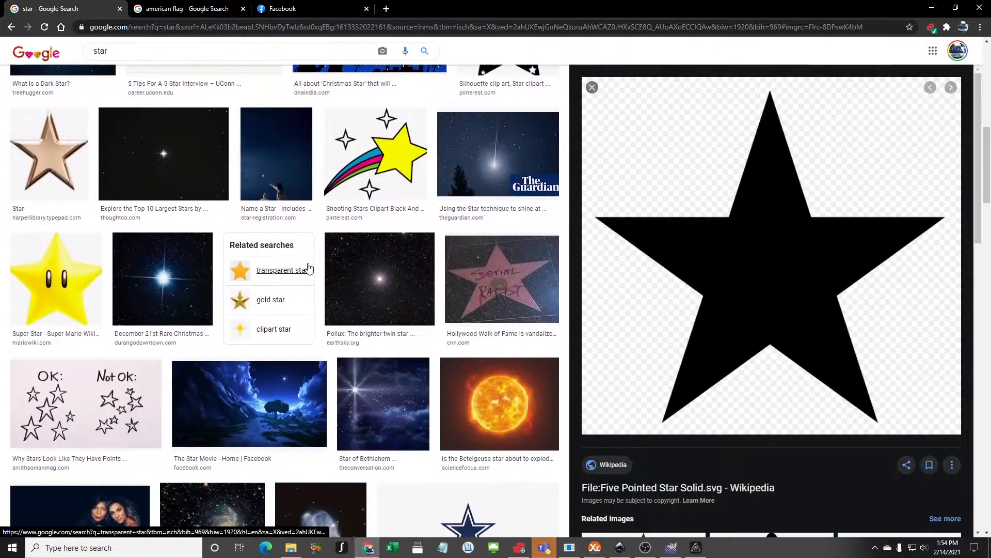
{"action": "scroll", "coordinate": [288, 272], "scroll_direction": "up", "scroll_amount": 13}
{"action": "left_click", "coordinate": [197, 60]}
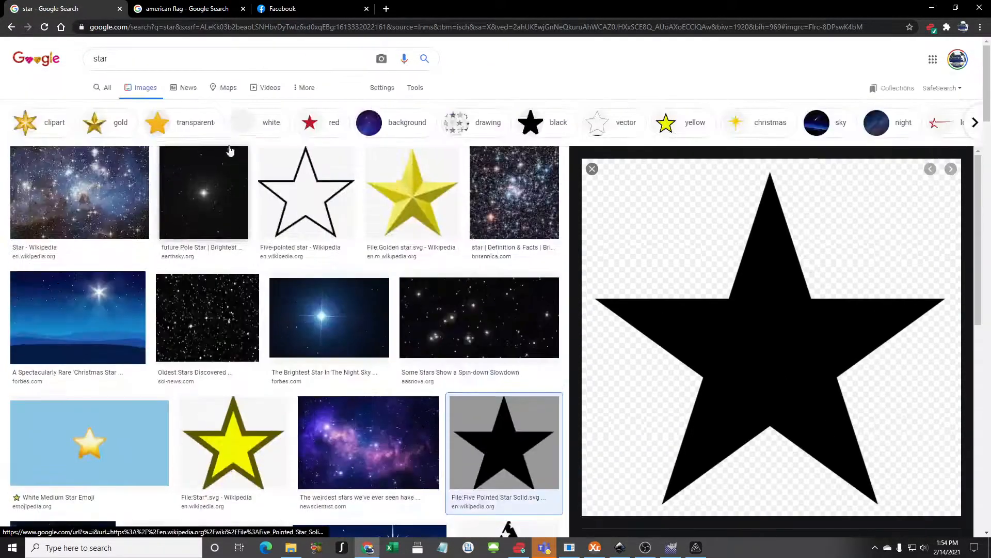
{"action": "type", "text": "vector"}
{"action": "key", "text": "Return"}
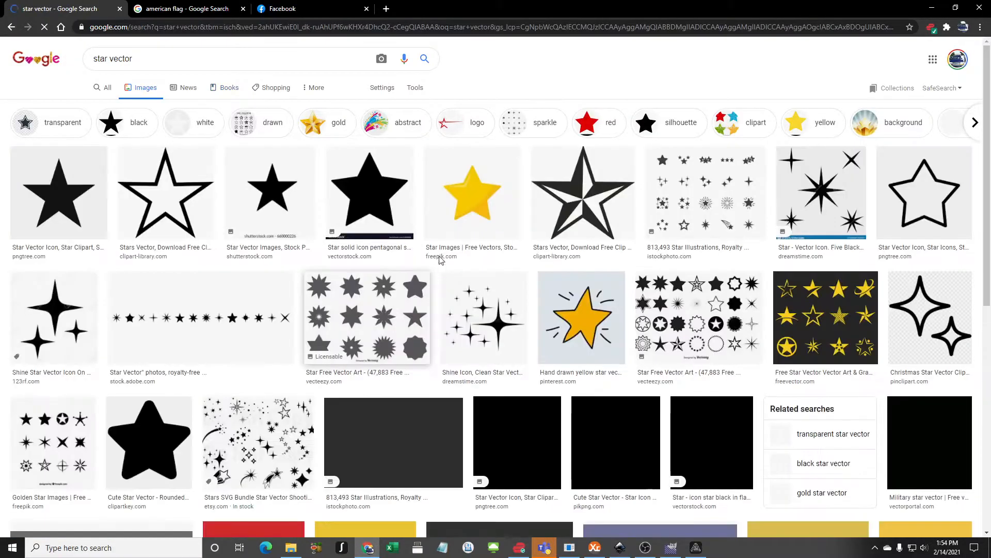
Step: Copy the enlarged black five-pointed star image from Pngtree in the image results
{"action": "left_click", "coordinate": [46, 191]}
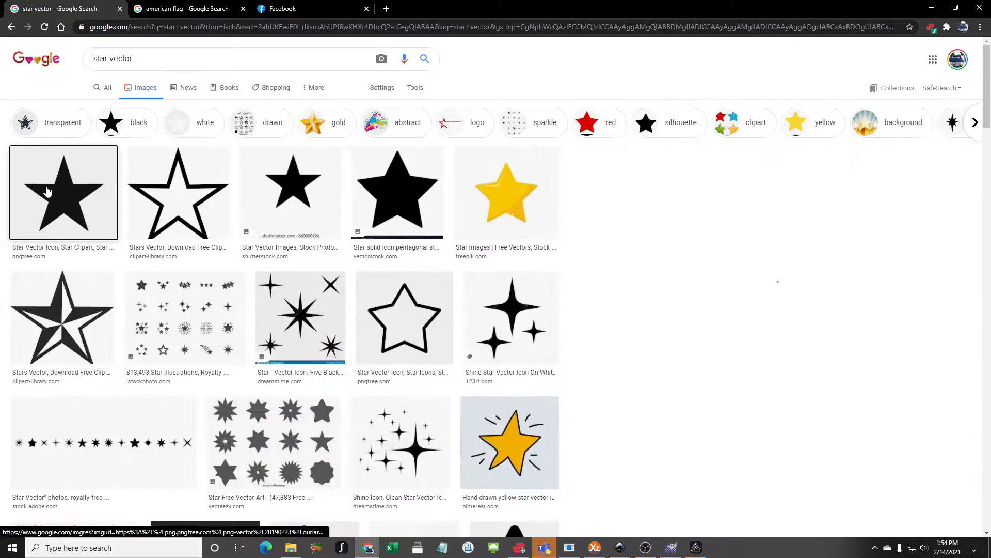
{"action": "right_click", "coordinate": [799, 273]}
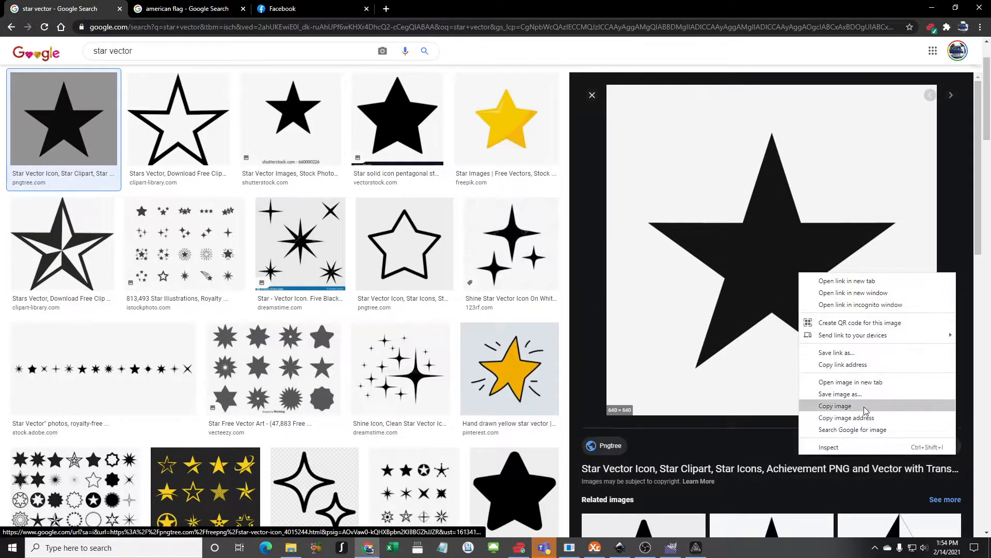
{"action": "left_click", "coordinate": [836, 406]}
Step: Switch to Inkscape, paste the copied star image and place it above the flag, beside the page
{"action": "left_click", "coordinate": [615, 551]}
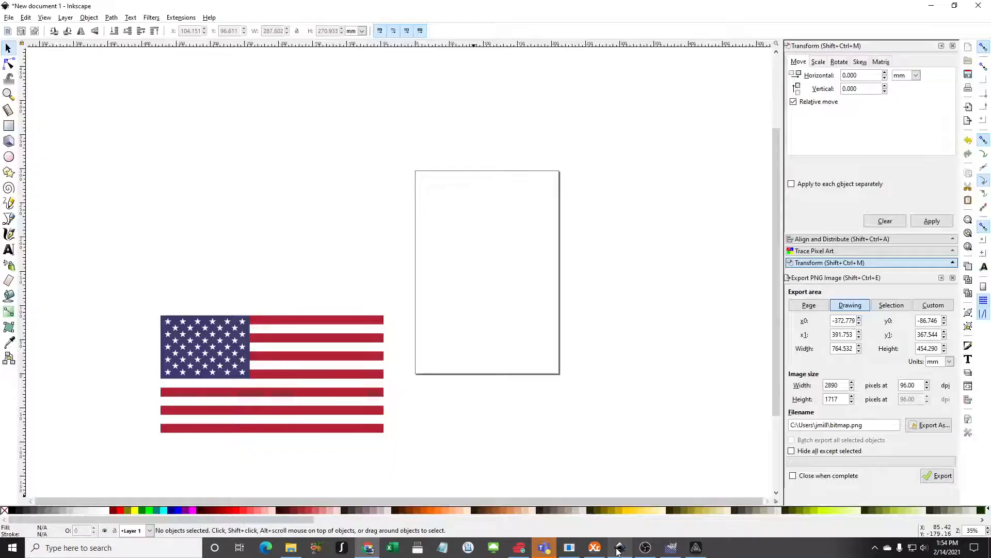
{"action": "left_click", "coordinate": [25, 17]}
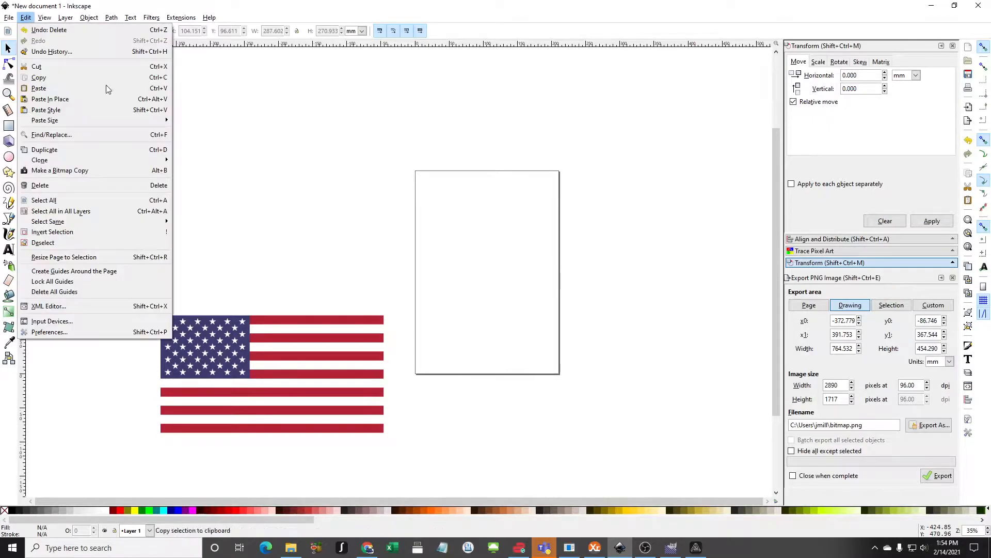
{"action": "left_click", "coordinate": [56, 95]}
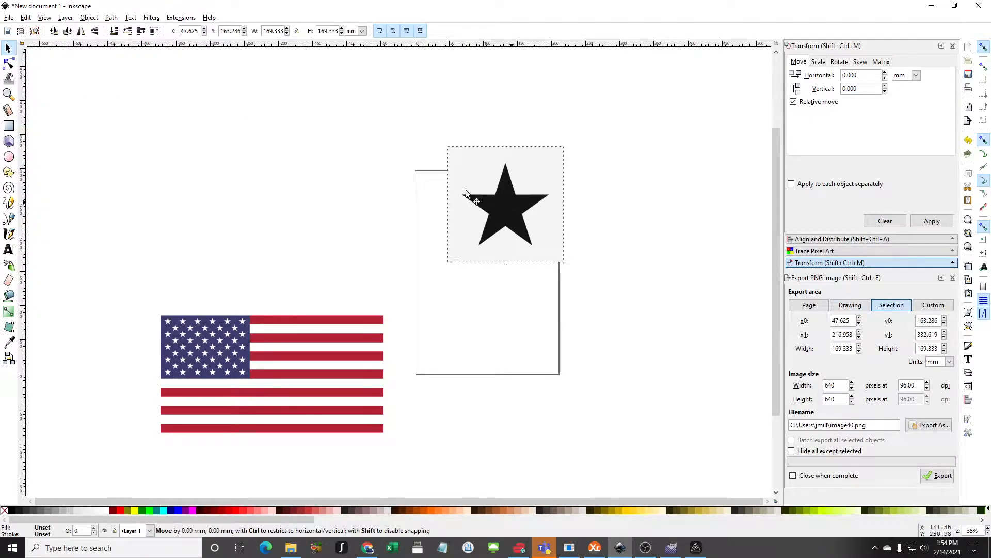
{"action": "left_click_drag", "start_coordinate": [506, 202], "coordinate": [283, 149]}
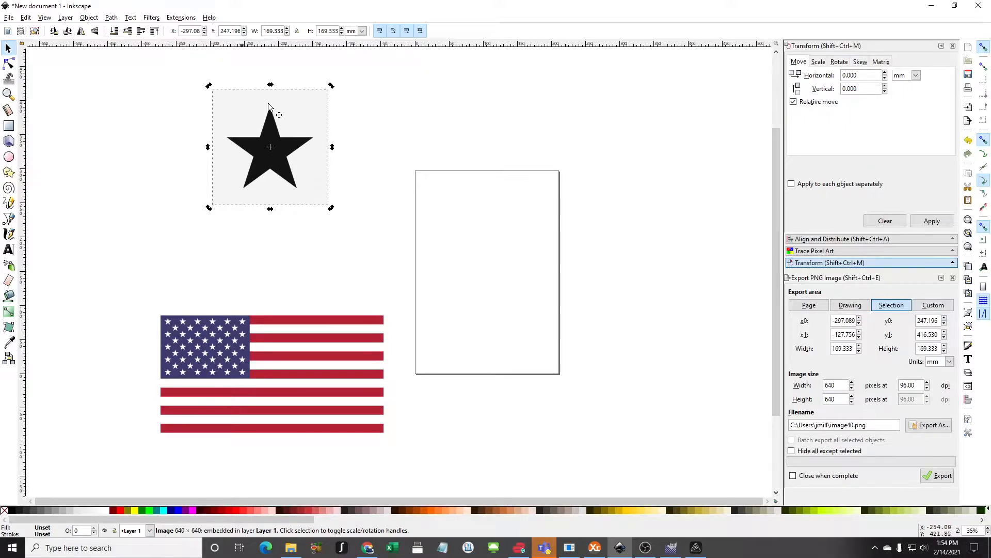
Step: Trace the star image into a path with Trace Bitmap, using brightness cutoff at threshold 0.450 with live preview
{"action": "left_click", "coordinate": [111, 17]}
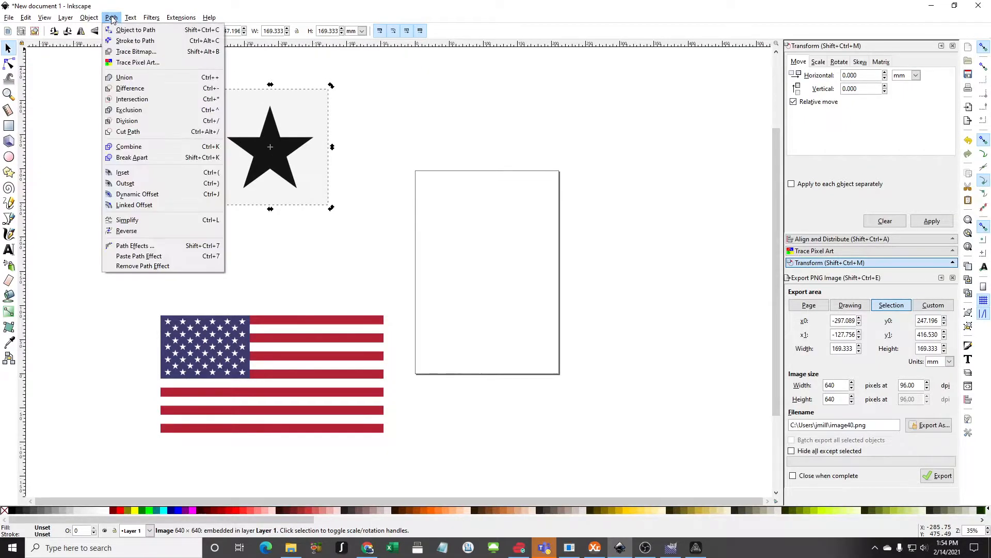
{"action": "left_click", "coordinate": [145, 52]}
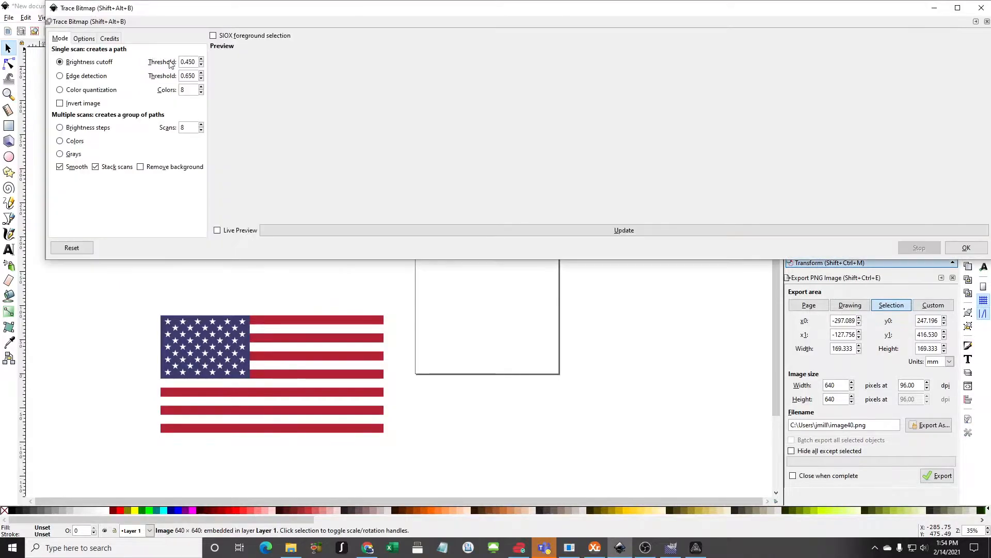
{"action": "left_click", "coordinate": [218, 231]}
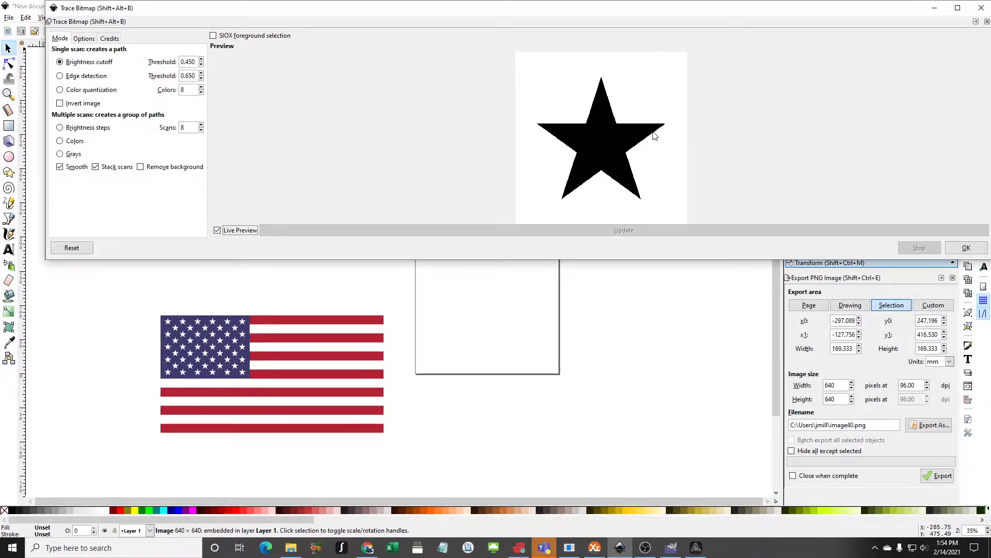
{"action": "left_click", "coordinate": [967, 247]}
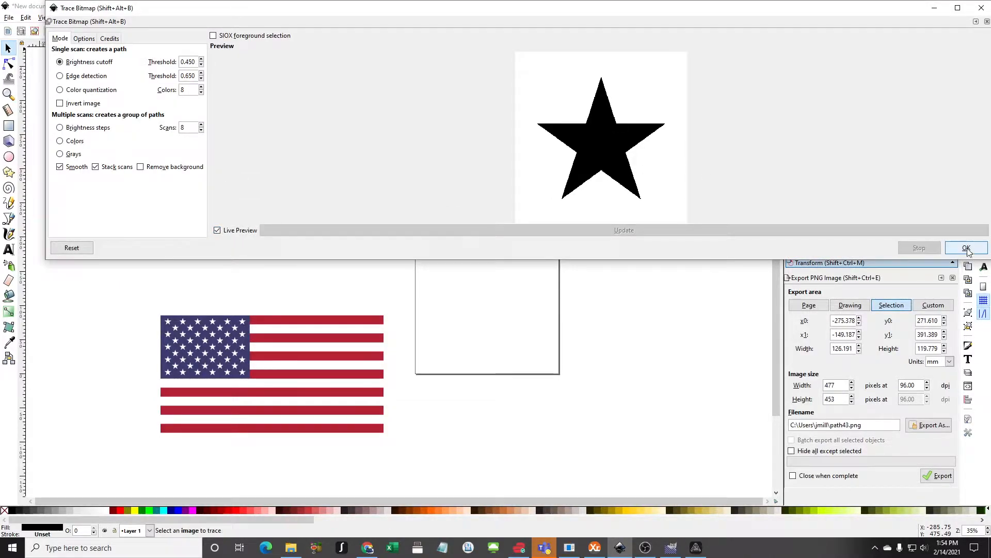
{"action": "left_click", "coordinate": [981, 9]}
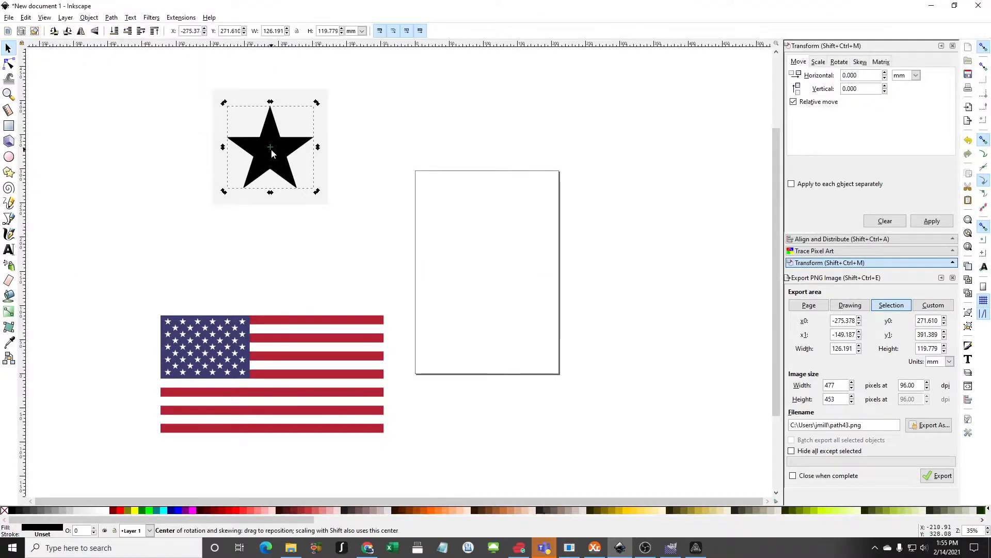
Step: Move the traced star onto the upper part of the page and delete the original star image
{"action": "mouse_move", "coordinate": [269, 141]}
{"action": "left_mouse_down"}
{"action": "mouse_move", "coordinate": [519, 191]}
{"action": "mouse_move", "coordinate": [489, 198]}
{"action": "left_mouse_up"}
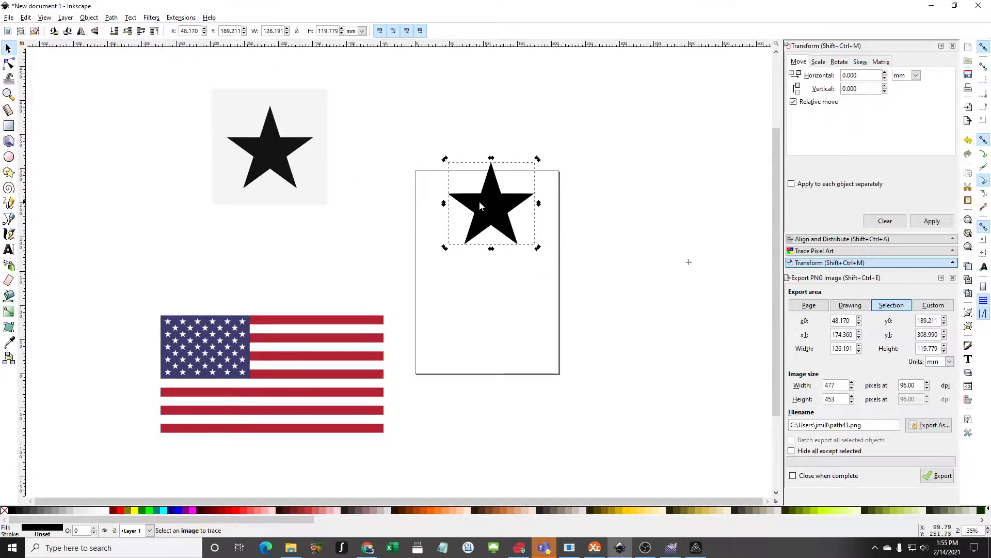
{"action": "left_click", "coordinate": [8, 63]}
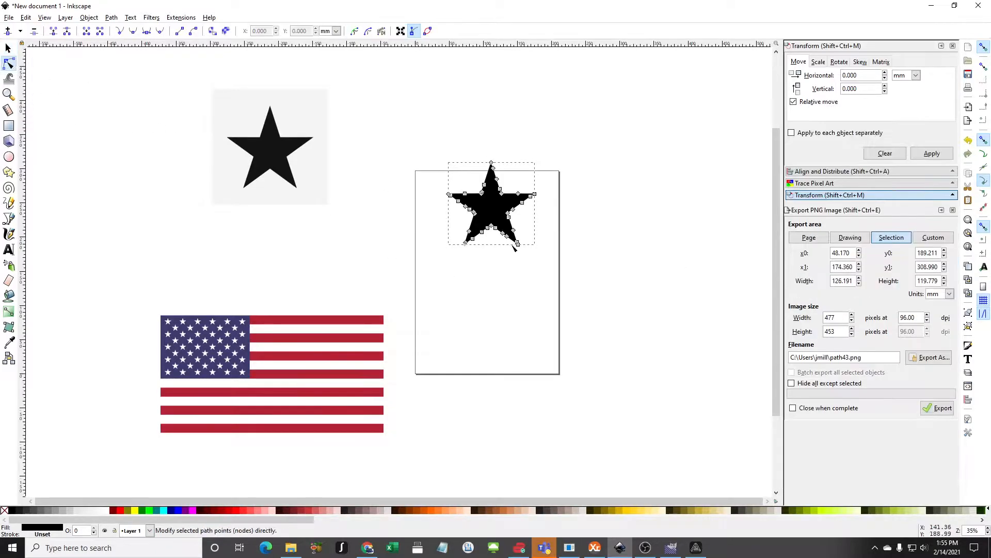
{"action": "left_click", "coordinate": [276, 155]}
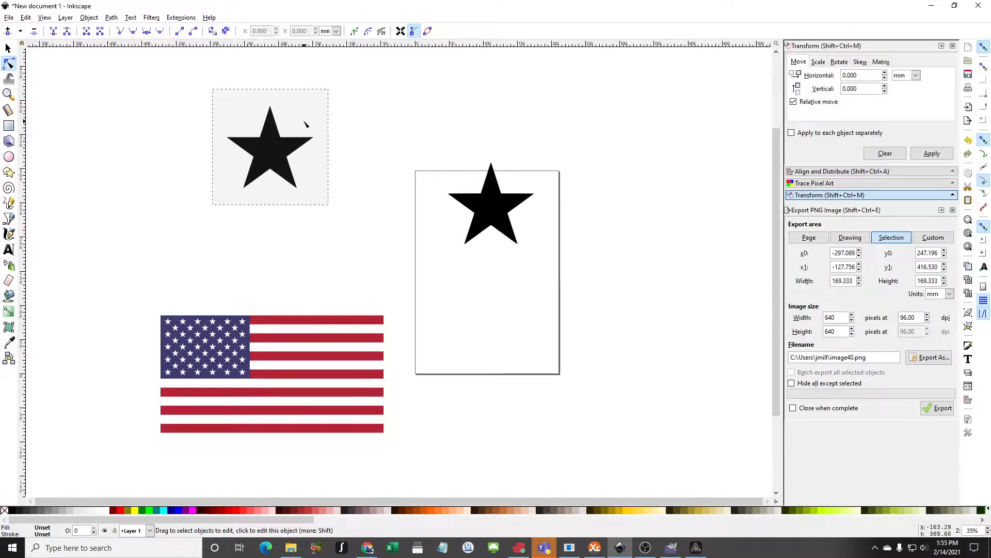
{"action": "left_click", "coordinate": [7, 48]}
{"action": "key", "text": "Delete"}
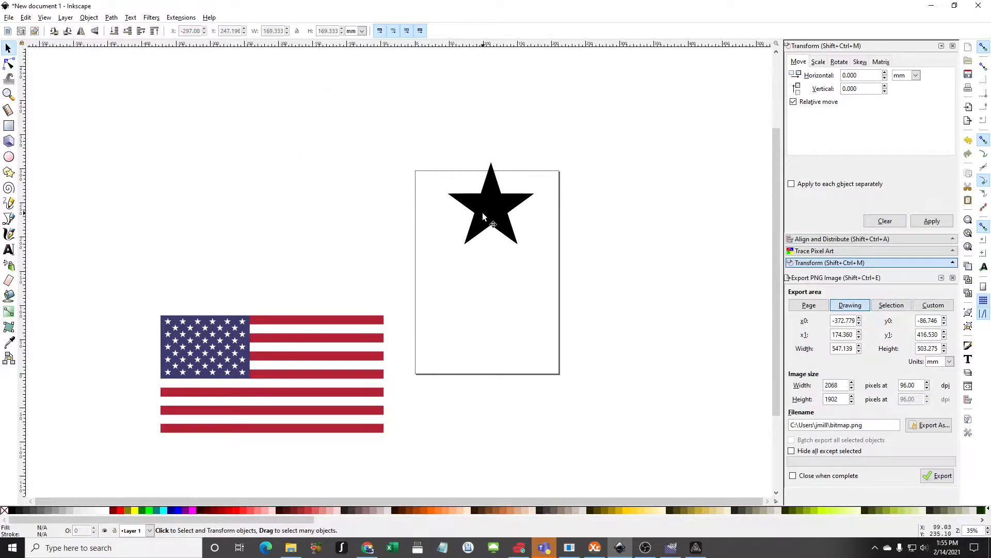
Step: Move the flag image onto the lower part of the page, below the black star
{"action": "left_click", "coordinate": [498, 215]}
{"action": "scroll", "coordinate": [500, 212], "scroll_direction": "up", "scroll_amount": 4}
{"action": "scroll", "coordinate": [501, 215], "scroll_direction": "down", "scroll_amount": 5}
{"action": "scroll", "coordinate": [495, 150], "scroll_direction": "up", "scroll_amount": 6}
{"action": "scroll", "coordinate": [497, 149], "scroll_direction": "down", "scroll_amount": 2}
{"action": "scroll", "coordinate": [493, 153], "scroll_direction": "down", "scroll_amount": 2}
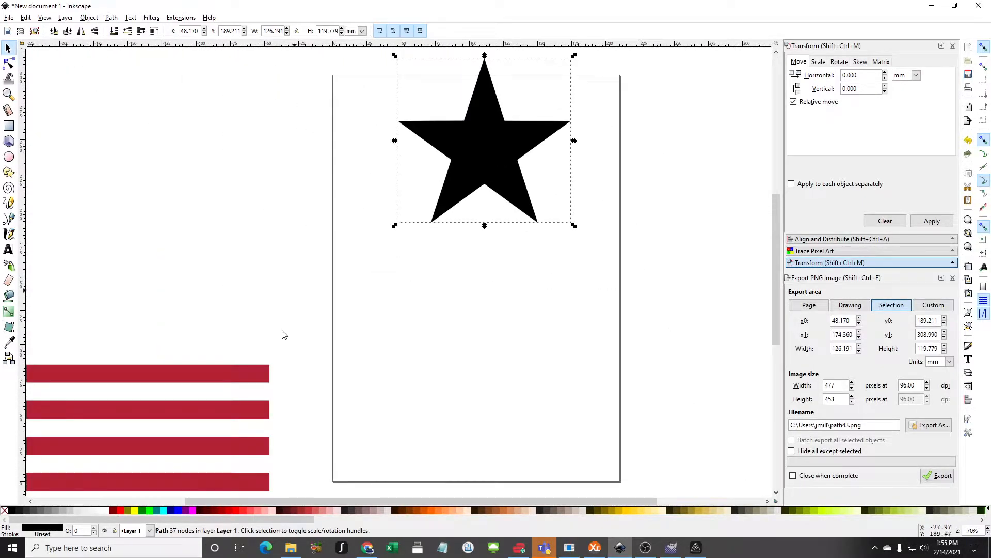
{"action": "left_click", "coordinate": [184, 422]}
{"action": "scroll", "coordinate": [167, 407], "scroll_direction": "down", "scroll_amount": 2}
{"action": "left_click", "coordinate": [141, 420]}
{"action": "left_click_drag", "start_coordinate": [141, 419], "coordinate": [497, 354]}
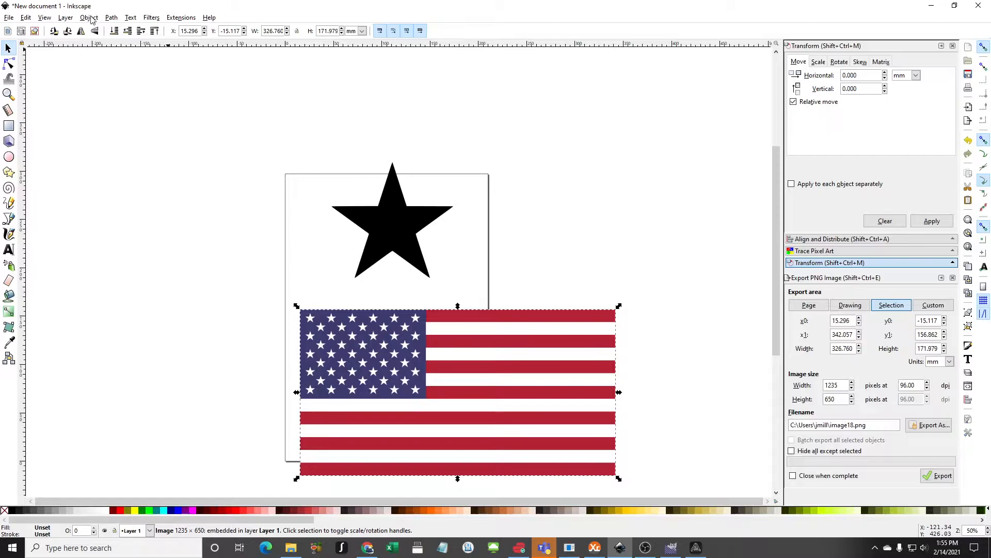
Step: Enlarge the flag image proportionally by repeatedly applying a 102% scale transform, up to about 1415 mm wide
{"action": "left_click", "coordinate": [89, 17]}
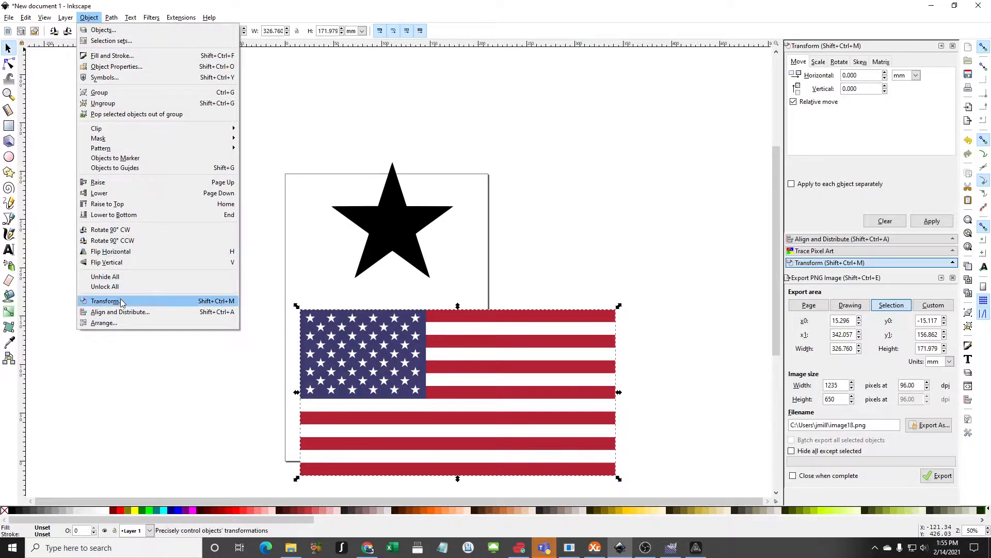
{"action": "left_click", "coordinate": [150, 302]}
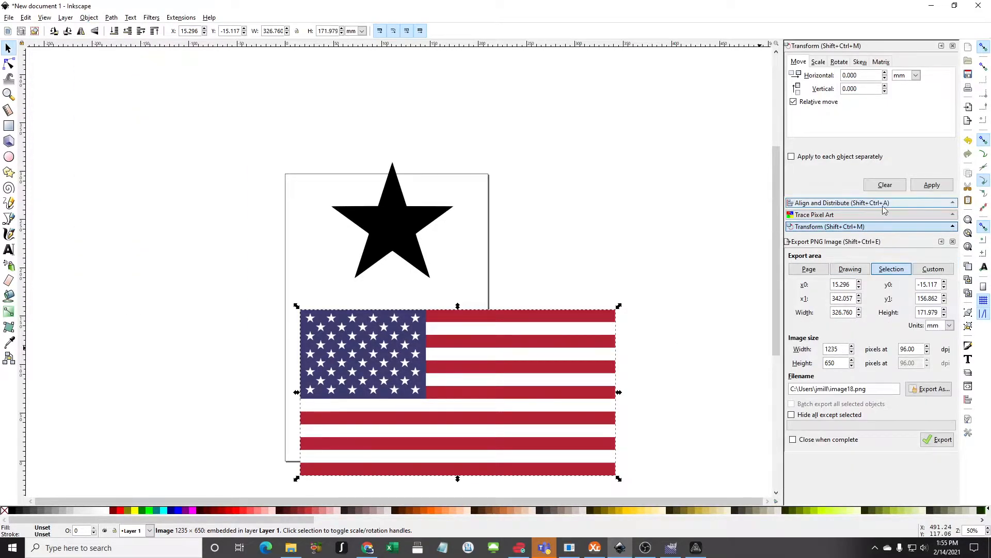
{"action": "left_click", "coordinate": [818, 62]}
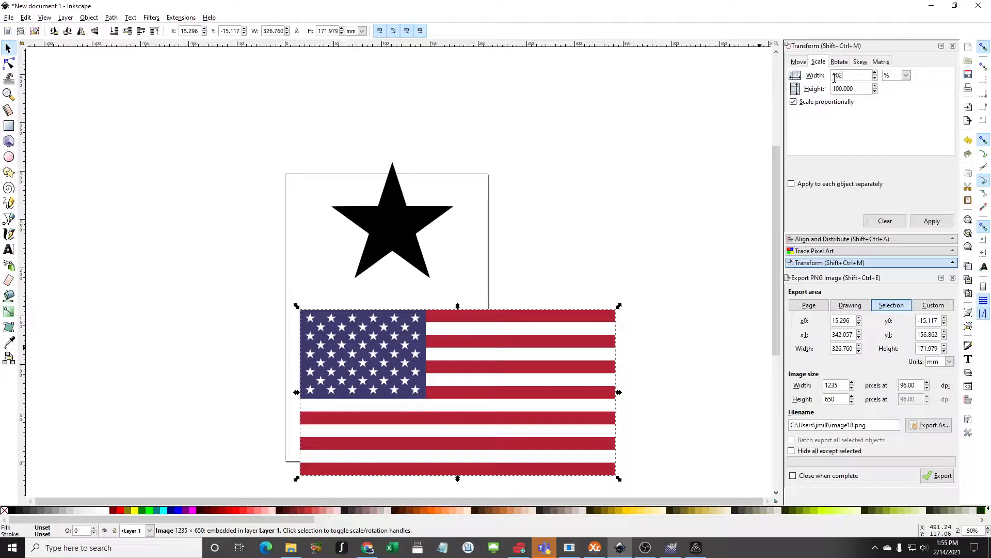
{"action": "key", "text": "Return"}
{"action": "double_click", "coordinate": [933, 221]}
{"action": "double_click", "coordinate": [932, 221]}
{"action": "double_click", "coordinate": [932, 221]}
{"action": "double_click", "coordinate": [933, 221]}
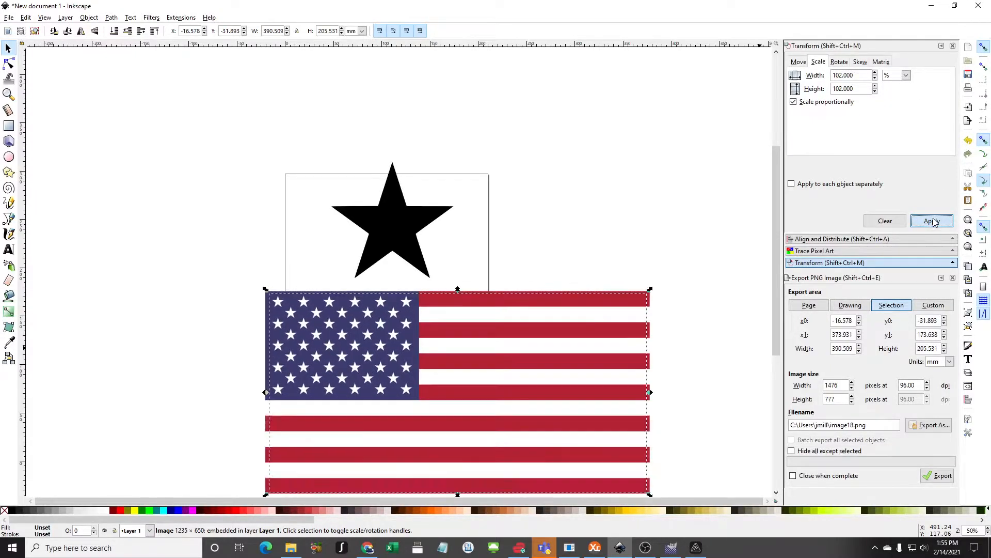
{"action": "double_click", "coordinate": [933, 221]}
{"action": "double_click", "coordinate": [933, 221]}
{"action": "double_click", "coordinate": [932, 221]}
{"action": "double_click", "coordinate": [932, 221]}
{"action": "double_click", "coordinate": [933, 221]}
{"action": "double_click", "coordinate": [933, 221]}
{"action": "double_click", "coordinate": [934, 221]}
{"action": "double_click", "coordinate": [933, 221]}
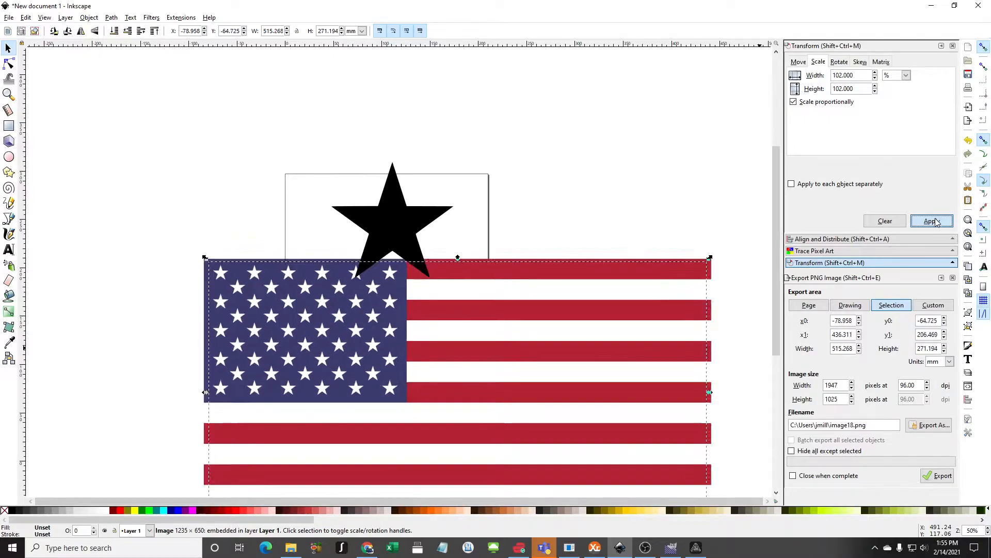
{"action": "double_click", "coordinate": [935, 221]}
{"action": "double_click", "coordinate": [935, 221]}
{"action": "double_click", "coordinate": [934, 221]}
{"action": "double_click", "coordinate": [934, 221]}
{"action": "double_click", "coordinate": [935, 221]}
{"action": "double_click", "coordinate": [934, 222]}
{"action": "double_click", "coordinate": [935, 221]}
{"action": "double_click", "coordinate": [935, 221]}
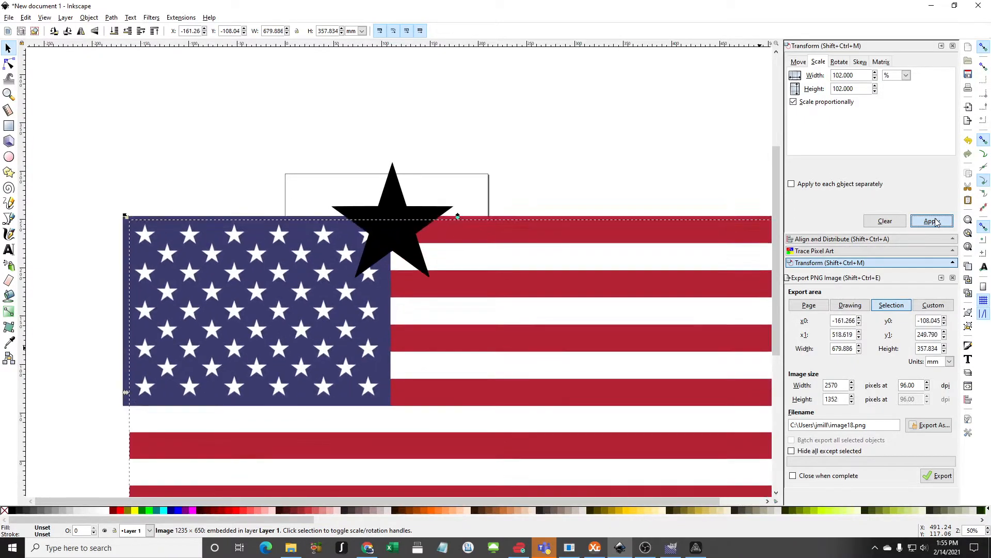
{"action": "double_click", "coordinate": [935, 221]}
{"action": "left_click", "coordinate": [935, 221]}
{"action": "double_click", "coordinate": [935, 221]}
{"action": "left_click", "coordinate": [934, 221]}
{"action": "double_click", "coordinate": [935, 221]}
{"action": "left_click", "coordinate": [935, 221]}
{"action": "double_click", "coordinate": [934, 221]}
{"action": "left_click", "coordinate": [935, 221]}
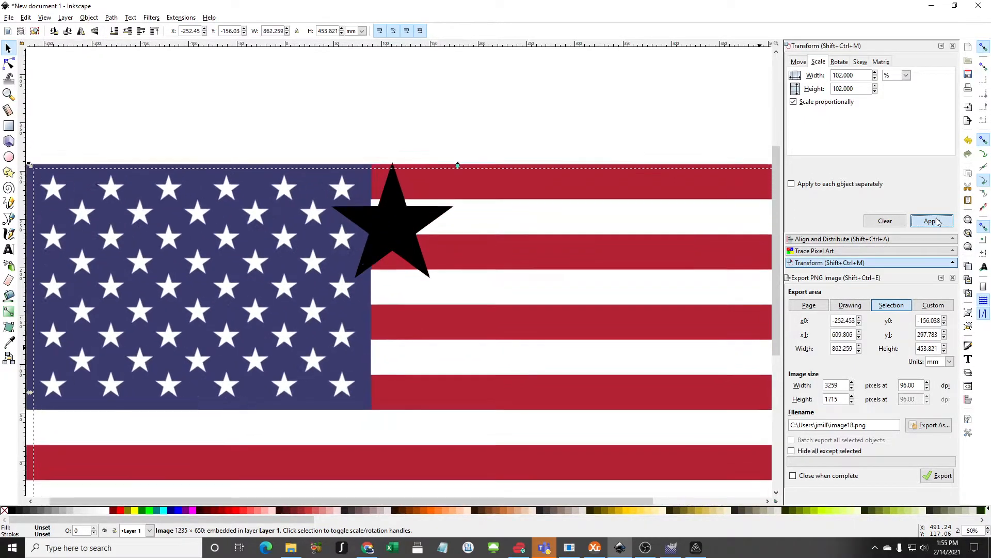
{"action": "double_click", "coordinate": [937, 221]}
{"action": "double_click", "coordinate": [937, 220]}
{"action": "double_click", "coordinate": [937, 221]}
{"action": "double_click", "coordinate": [936, 221]}
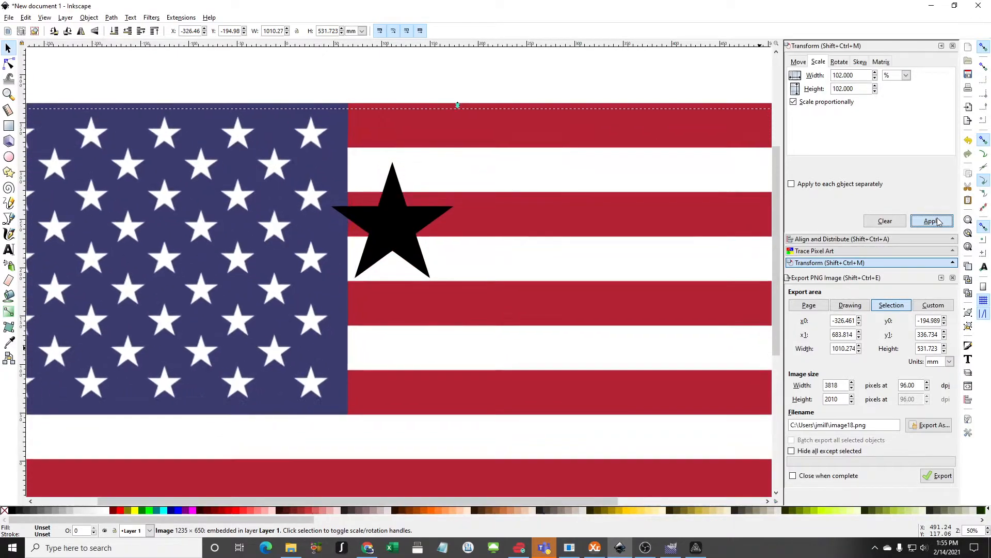
{"action": "double_click", "coordinate": [937, 221]}
{"action": "double_click", "coordinate": [937, 221]}
{"action": "double_click", "coordinate": [937, 221]}
{"action": "double_click", "coordinate": [937, 221]}
{"action": "double_click", "coordinate": [937, 221]}
{"action": "double_click", "coordinate": [937, 221]}
{"action": "double_click", "coordinate": [936, 221]}
{"action": "double_click", "coordinate": [937, 220]}
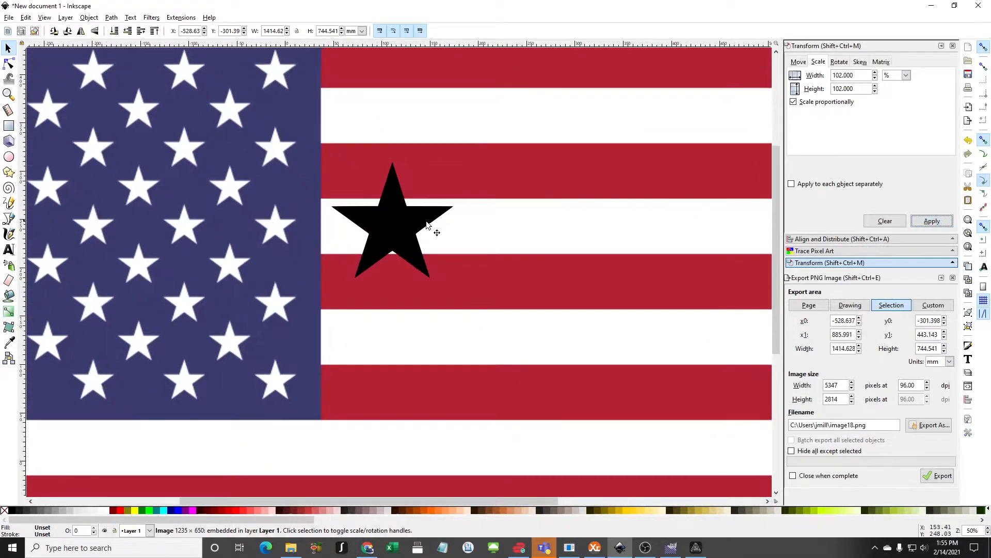
Step: Move the black star over the flag's blue field and enlarge the flag by 102% repeatedly to about 2367 mm wide
{"action": "left_click", "coordinate": [395, 225]}
{"action": "left_click_drag", "start_coordinate": [395, 225], "coordinate": [284, 151]}
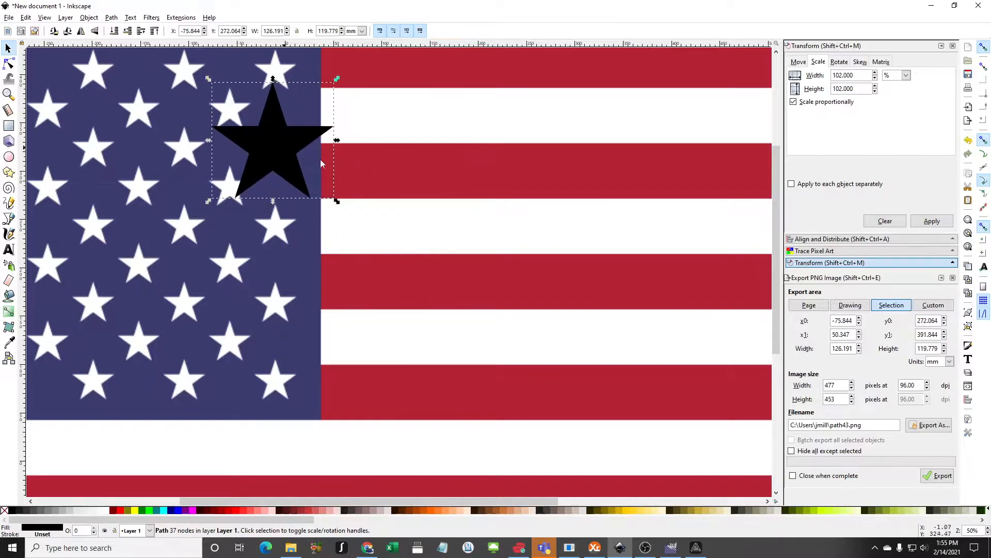
{"action": "left_click", "coordinate": [933, 221]}
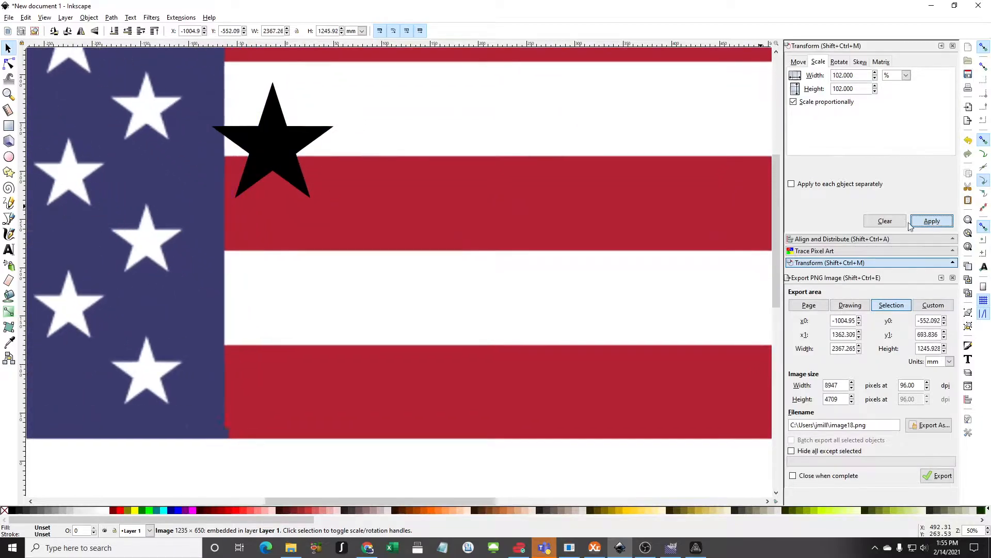
Step: Move the black star back onto the blue field and enlarge the flag image in 102% steps to about 3250 mm wide
{"action": "left_click", "coordinate": [256, 145]}
{"action": "left_click_drag", "start_coordinate": [252, 143], "coordinate": [134, 103]}
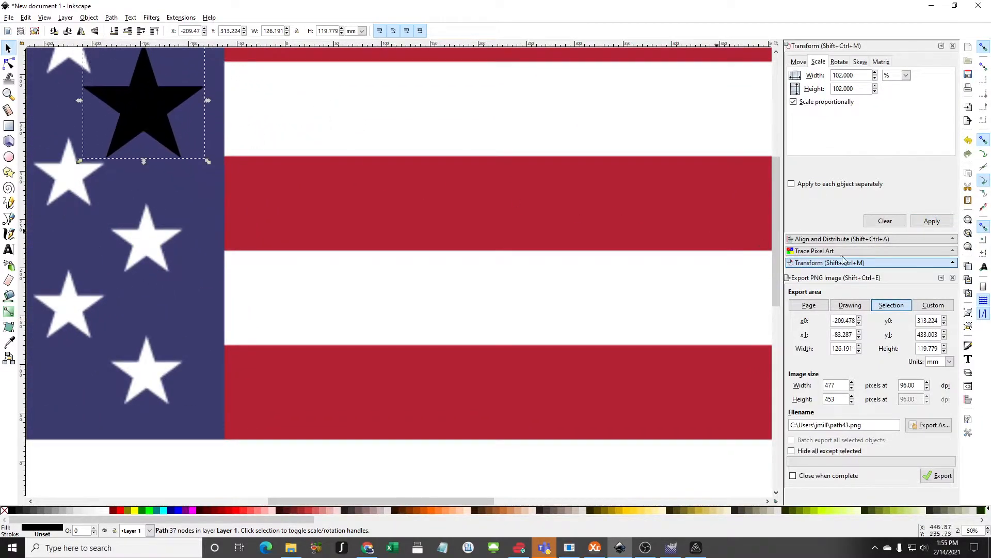
{"action": "scroll", "coordinate": [367, 234], "scroll_direction": "down", "scroll_amount": 2}
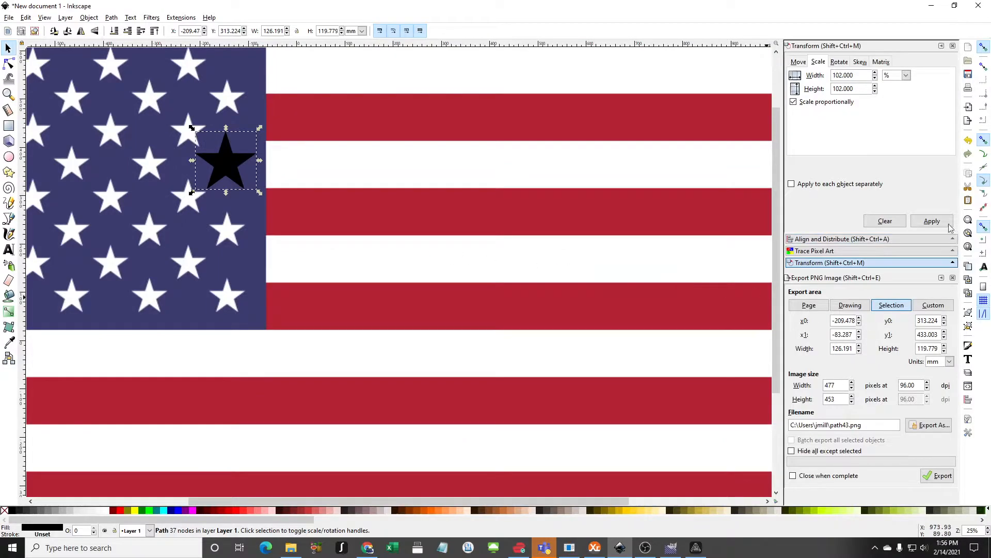
{"action": "left_click", "coordinate": [463, 222]}
{"action": "left_click", "coordinate": [932, 222]}
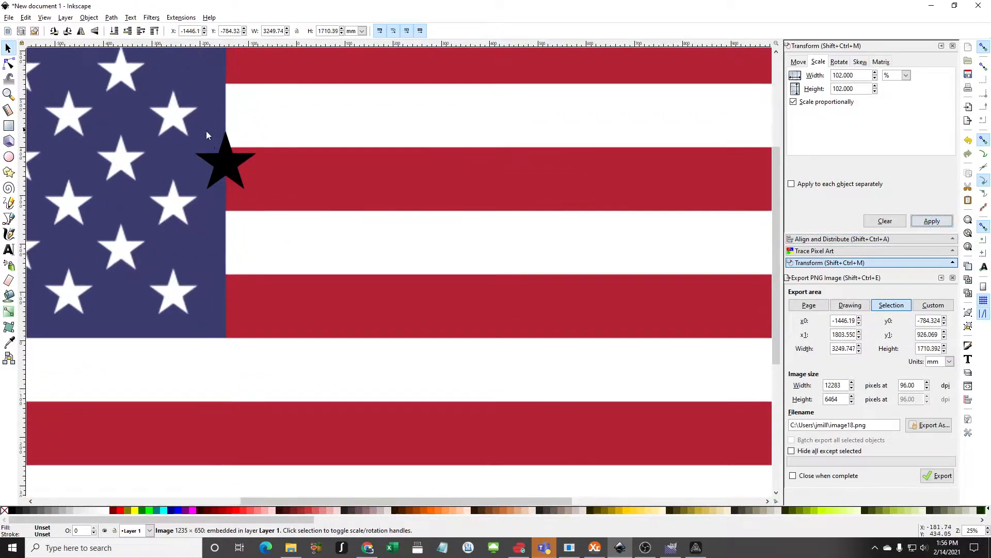
Step: Enlarge the flag image further in 102% steps to about 3733 mm wide, fitting the black star over a white one to compare sizes
{"action": "left_click_drag", "start_coordinate": [224, 167], "coordinate": [187, 205]}
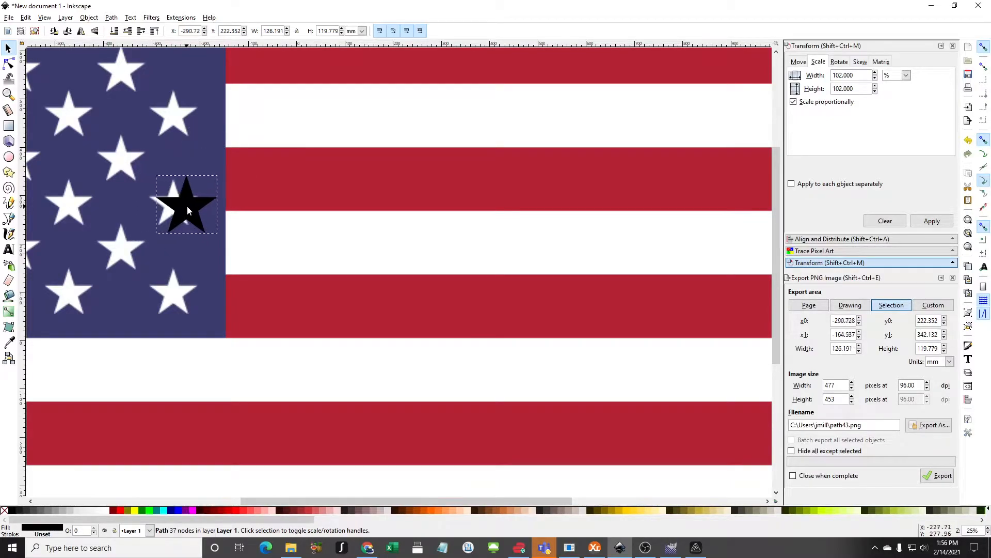
{"action": "left_click", "coordinate": [488, 257]}
{"action": "left_click", "coordinate": [927, 222]}
{"action": "left_click", "coordinate": [927, 222]}
{"action": "left_click", "coordinate": [928, 223]}
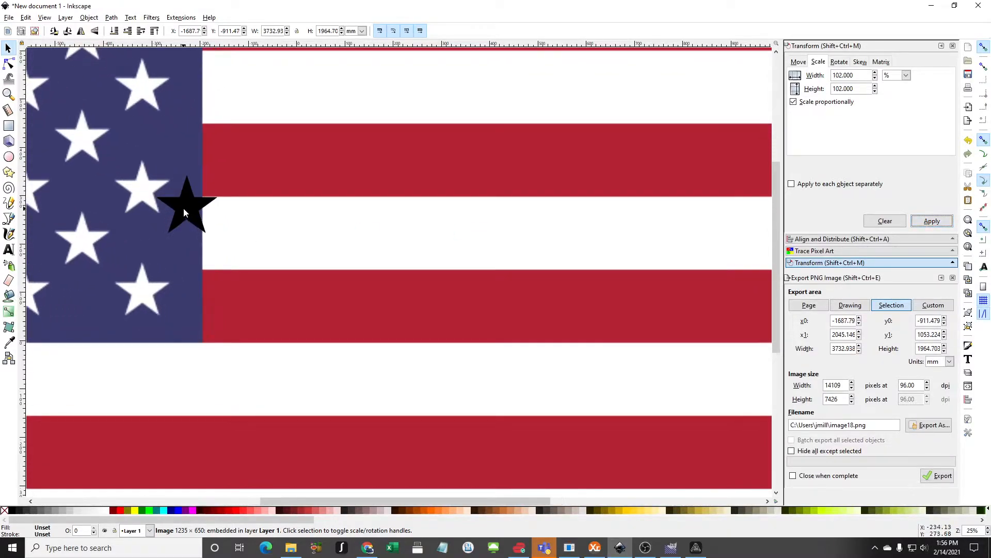
{"action": "left_click", "coordinate": [184, 208]}
{"action": "left_click_drag", "start_coordinate": [185, 207], "coordinate": [139, 188]}
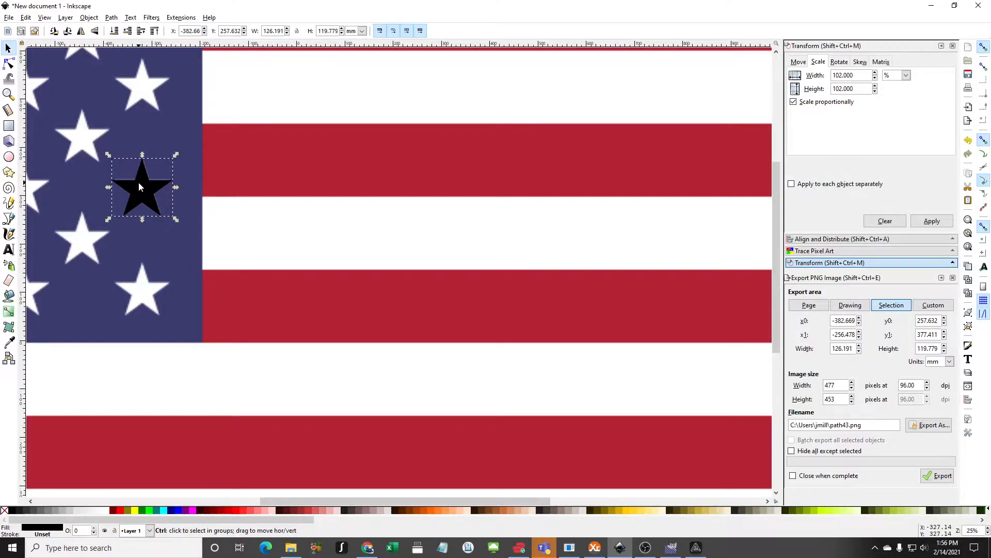
Step: Move the flag image so its top-left star lies under the black star, and fit the black star exactly over it
{"action": "scroll", "coordinate": [138, 182], "scroll_direction": "down", "scroll_amount": 2}
{"action": "left_click", "coordinate": [209, 164]}
{"action": "left_click_drag", "start_coordinate": [220, 151], "coordinate": [517, 298]}
{"action": "scroll", "coordinate": [81, 199], "scroll_direction": "up", "scroll_amount": 1}
{"action": "key", "text": "ctrl+z"}
{"action": "scroll", "coordinate": [176, 189], "scroll_direction": "up", "scroll_amount": 2}
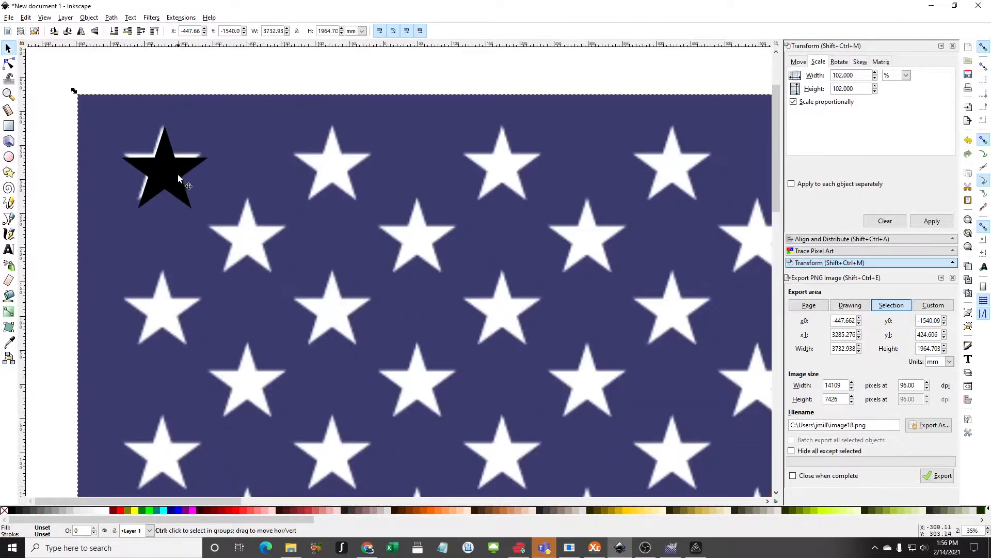
{"action": "left_click", "coordinate": [159, 160]}
{"action": "left_click_drag", "start_coordinate": [162, 168], "coordinate": [157, 164]}
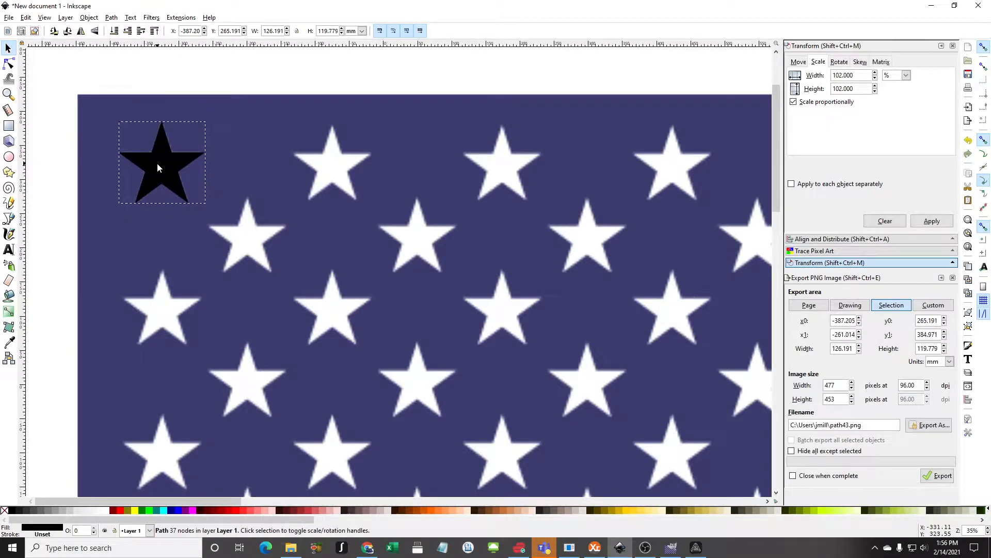
Step: Copy the black star and place the duplicate over the second star of the flag's top row
{"action": "scroll", "coordinate": [333, 201], "scroll_direction": "down", "scroll_amount": 2}
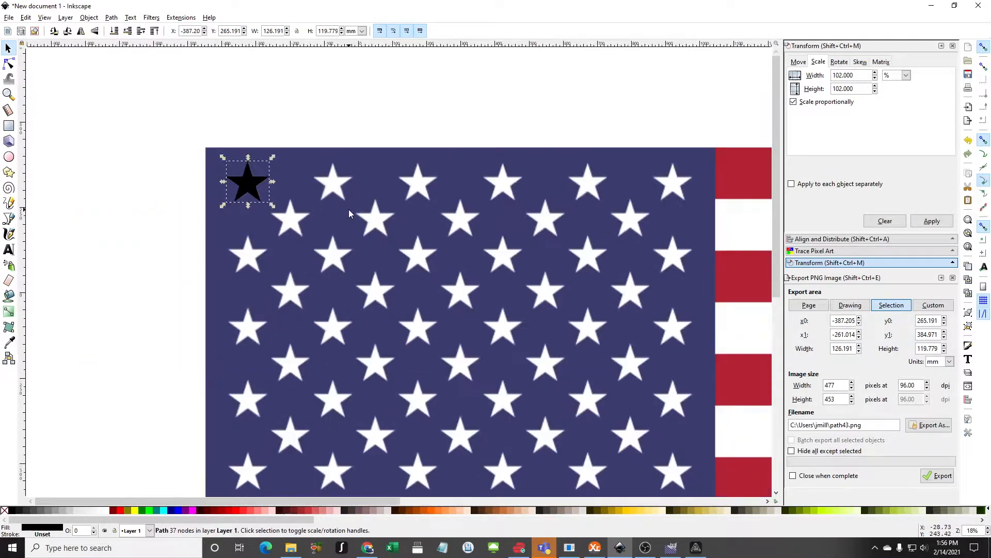
{"action": "key", "text": "ctrl+c"}
{"action": "key", "text": "ctrl+v"}
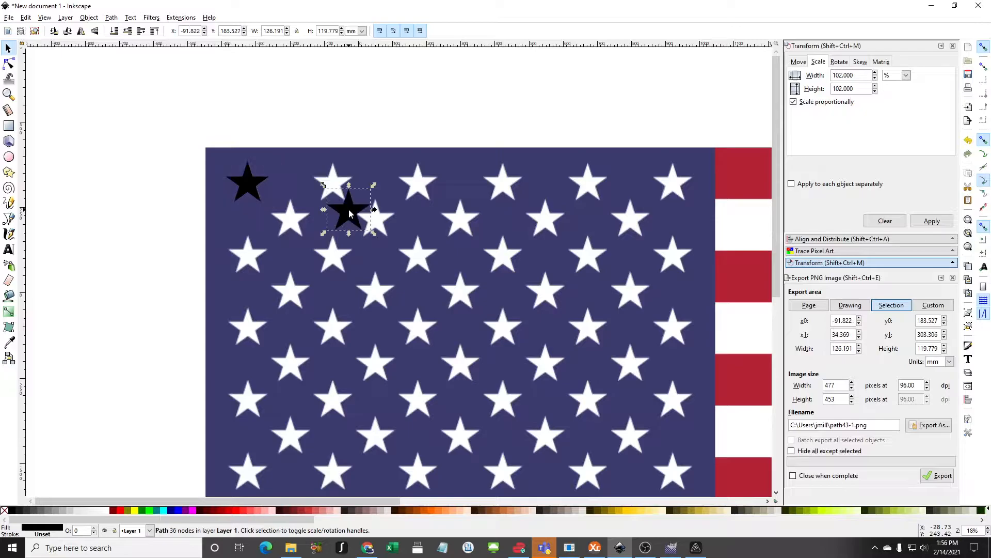
{"action": "left_click_drag", "start_coordinate": [343, 214], "coordinate": [328, 187]}
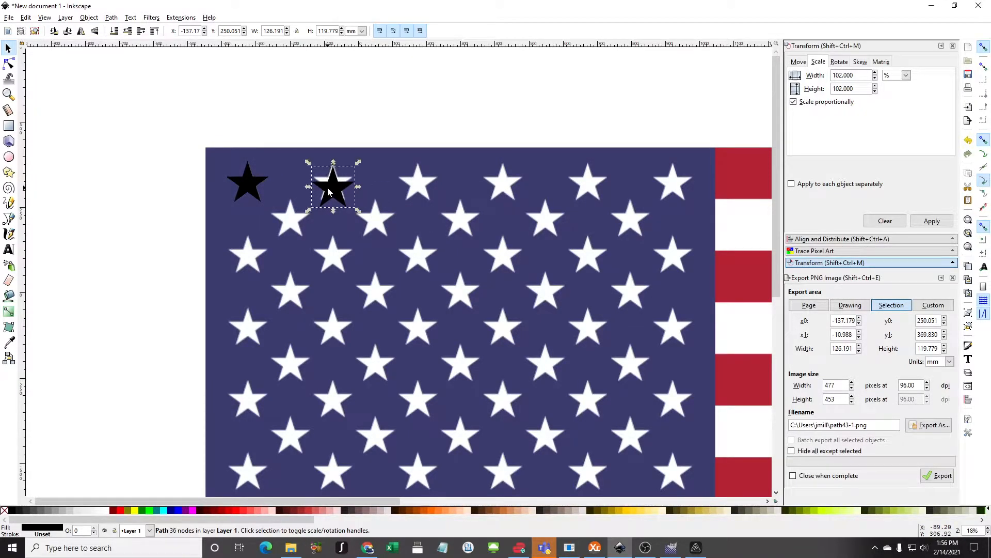
Step: Paste four more black stars roughly over the remaining white stars of the top row
{"action": "key", "text": "ctrl"}
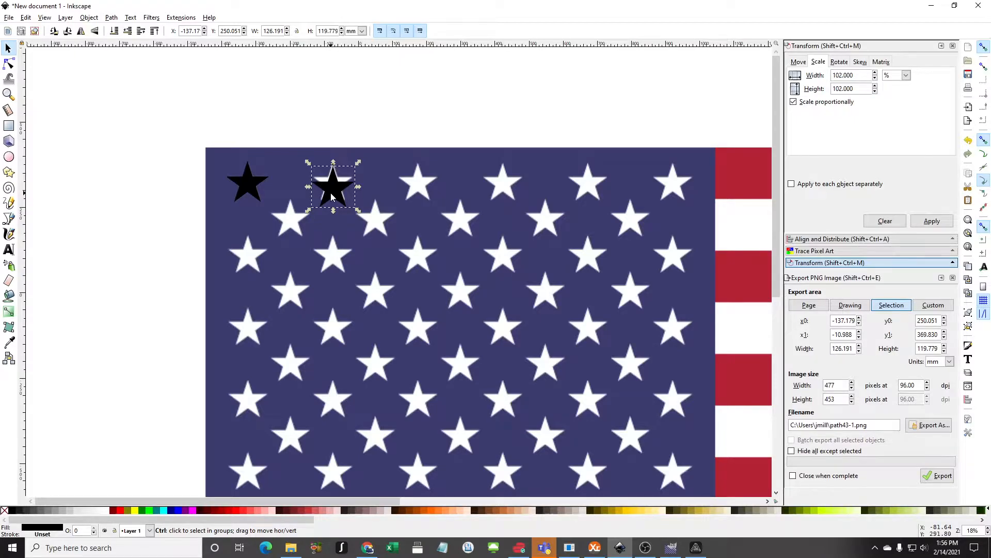
{"action": "key", "text": "ctrl+v"}
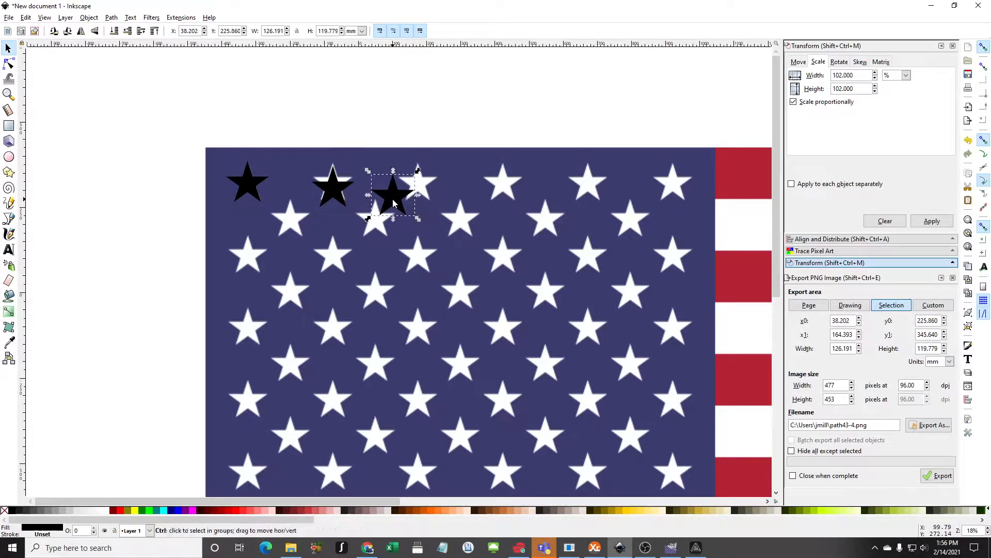
{"action": "key", "text": "ctrl+v"}
{"action": "left_click_drag", "start_coordinate": [391, 203], "coordinate": [676, 187]}
{"action": "key", "text": "ctrl+v"}
{"action": "key", "text": "ctrl+v"}
{"action": "left_click", "coordinate": [678, 190]}
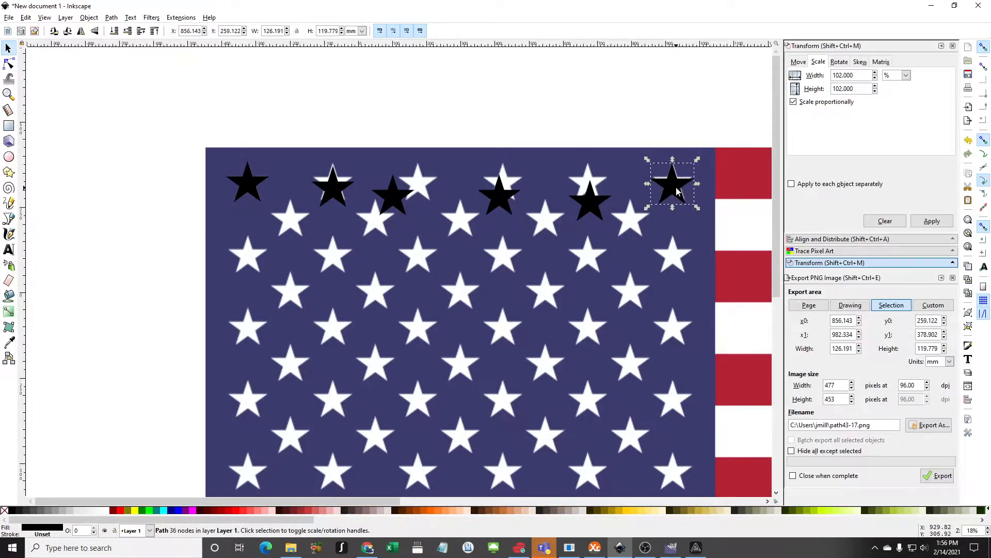
Step: Nudge the last pasted star into place over the rightmost white star of the top row
{"action": "key", "text": "Right"}
{"action": "key", "text": "Right"}
{"action": "key", "text": "Right"}
{"action": "key", "text": "Up"}
{"action": "key", "text": "Up"}
{"action": "key", "text": "Up"}
{"action": "key", "text": "Up"}
{"action": "key", "text": "Up"}
{"action": "key", "text": "Up"}
{"action": "key", "text": "Up"}
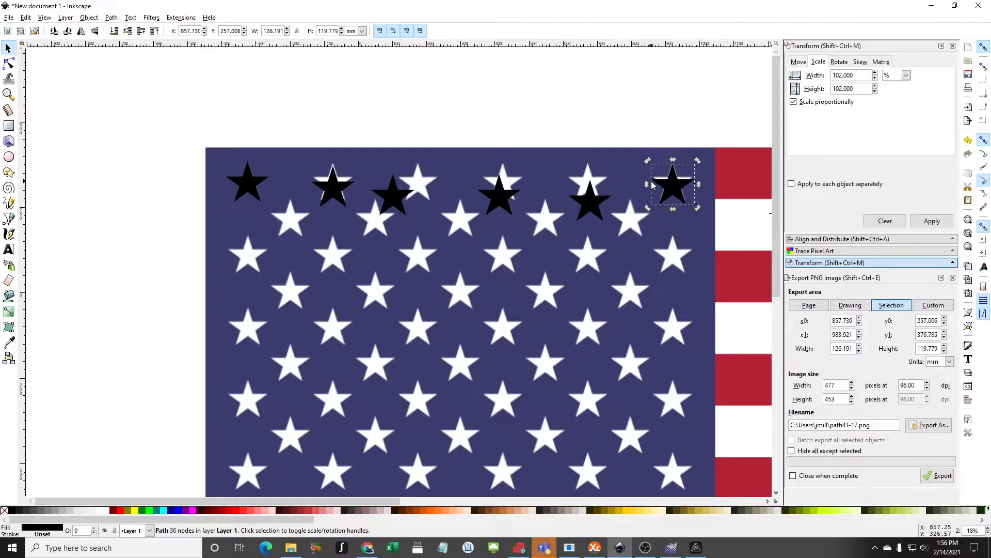
Step: Align the top edges of the six black stars and distribute their centers evenly in the horizontal direction
{"action": "left_click_drag", "start_coordinate": [160, 125], "coordinate": [728, 243]}
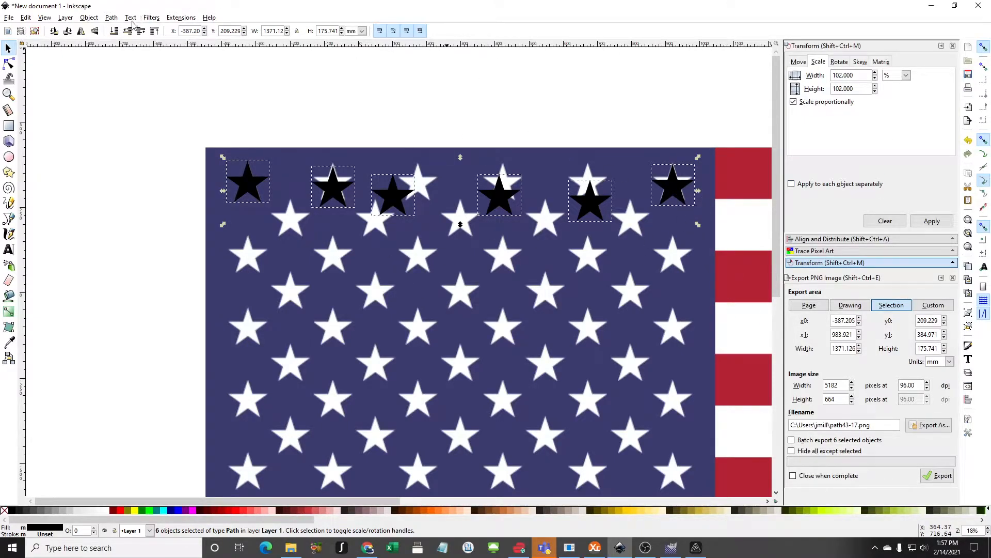
{"action": "left_click", "coordinate": [88, 18]}
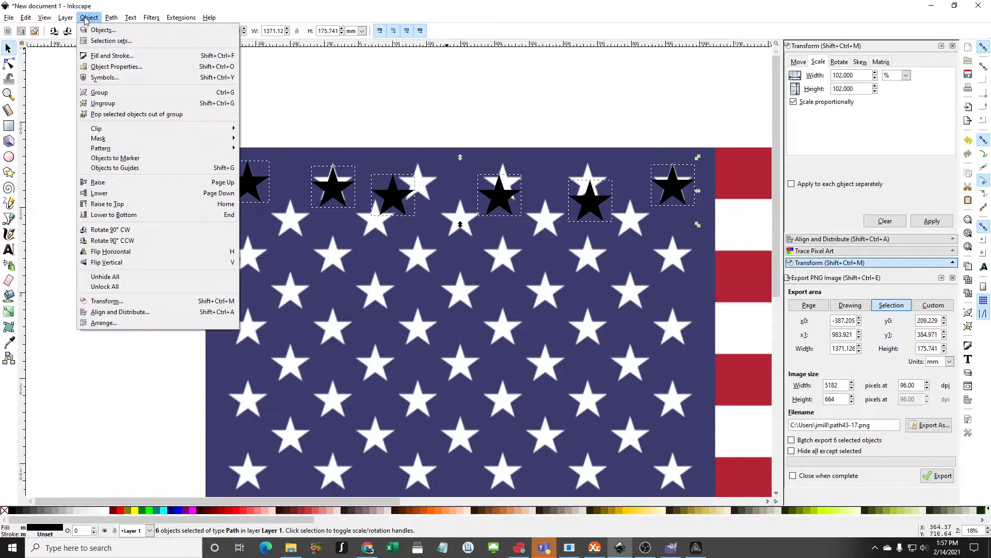
{"action": "left_click", "coordinate": [125, 313]}
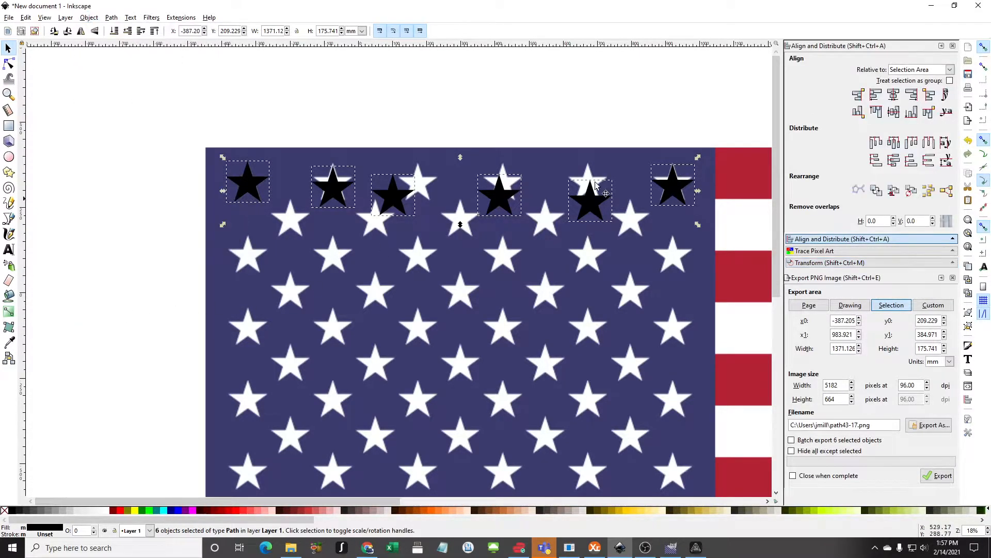
{"action": "left_click", "coordinate": [877, 111]}
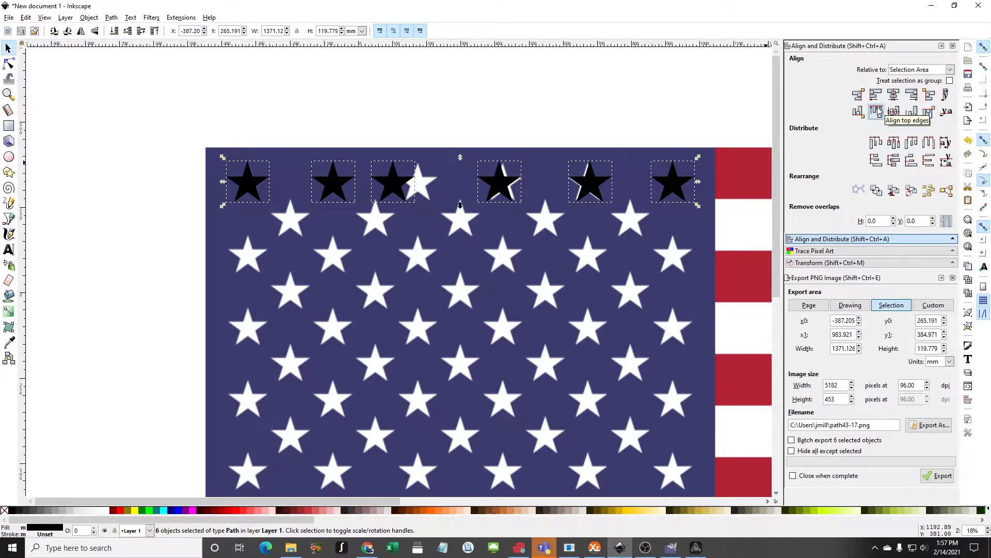
{"action": "left_click", "coordinate": [894, 142]}
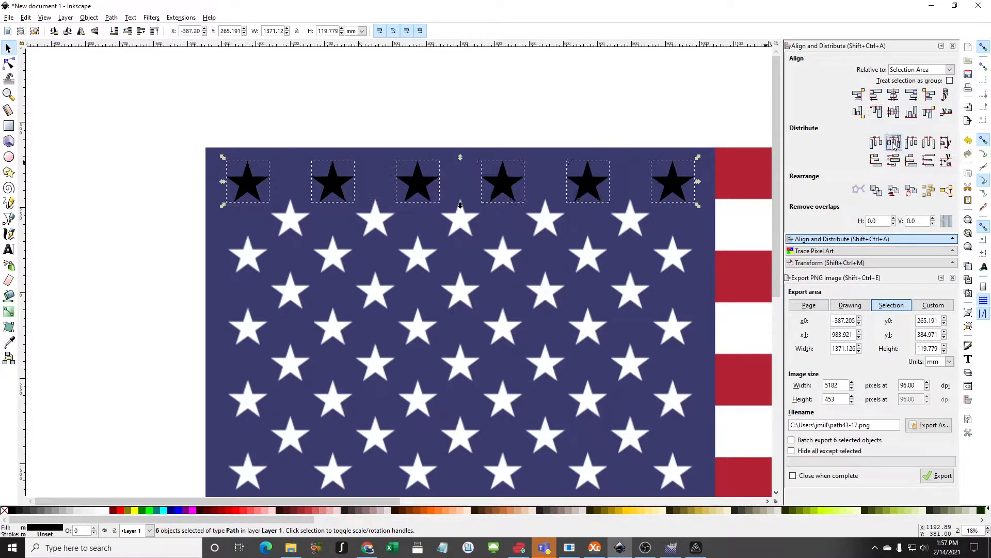
{"action": "left_click", "coordinate": [504, 122]}
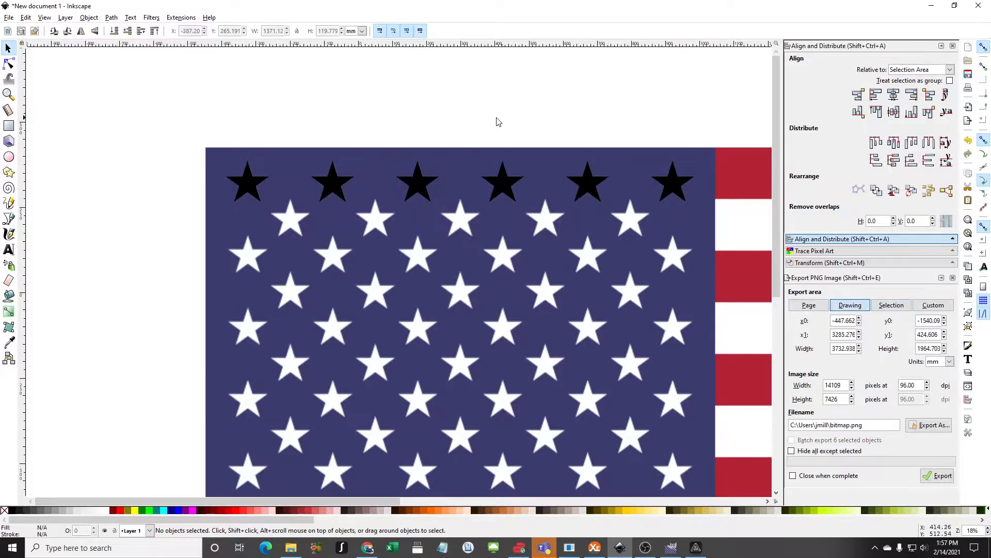
Step: Copy five stars of the top row and fit the copies over the five white stars of the second row
{"action": "left_click_drag", "start_coordinate": [140, 133], "coordinate": [618, 220]}
{"action": "key", "text": "ctrl+c"}
{"action": "key", "text": "ctrl+v"}
{"action": "left_click_drag", "start_coordinate": [530, 226], "coordinate": [376, 218]}
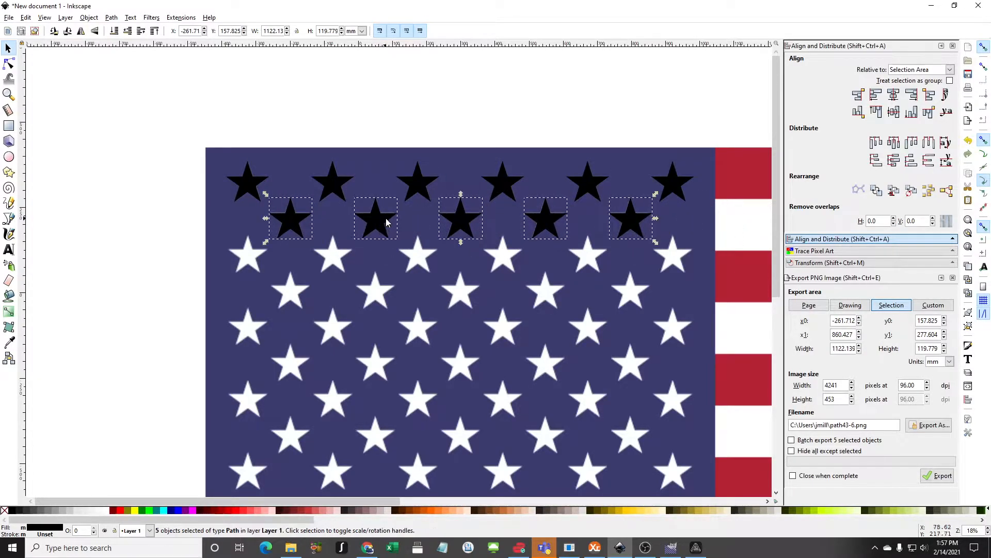
{"action": "key", "text": "Down"}
{"action": "key", "text": "Down"}
Step: Group the eleven black stars of the first two rows
{"action": "mouse_move", "coordinate": [159, 132]}
{"action": "left_mouse_down"}
{"action": "mouse_move", "coordinate": [664, 254]}
{"action": "mouse_move", "coordinate": [594, 251]}
{"action": "mouse_move", "coordinate": [617, 253]}
{"action": "left_mouse_up"}
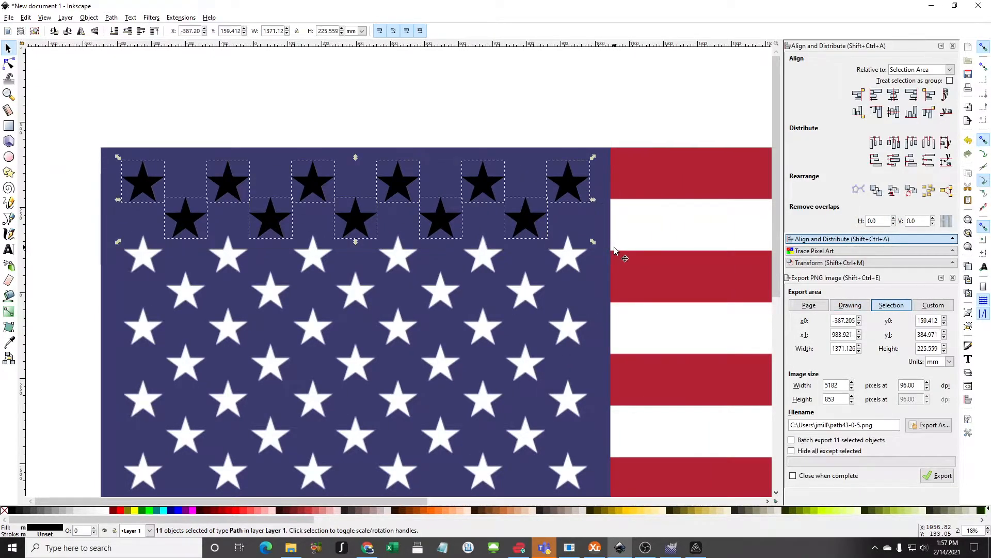
{"action": "scroll", "coordinate": [117, 232], "scroll_direction": "down", "scroll_amount": 2}
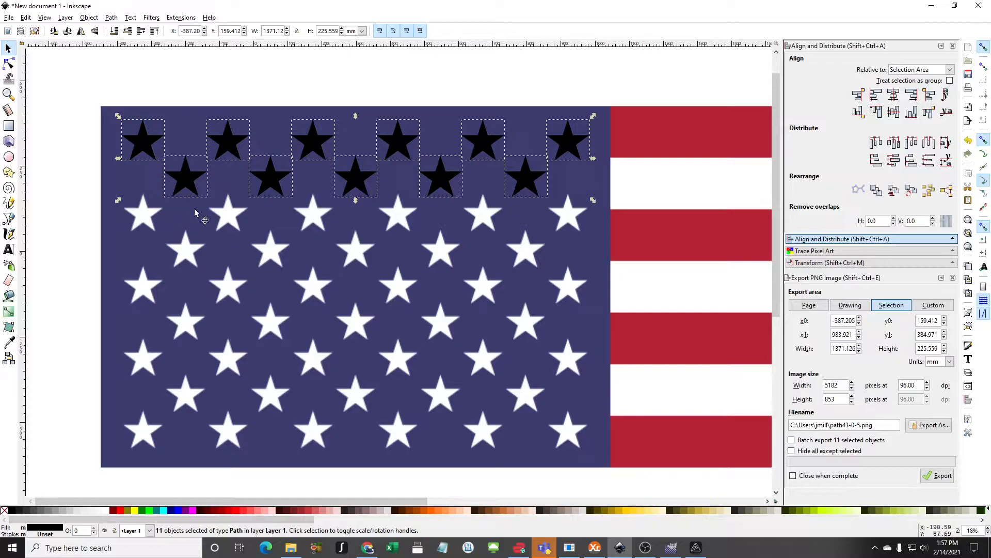
{"action": "left_click", "coordinate": [57, 172]}
{"action": "mouse_move", "coordinate": [72, 95]}
{"action": "left_mouse_down"}
{"action": "mouse_move", "coordinate": [624, 161]}
{"action": "mouse_move", "coordinate": [642, 169]}
{"action": "mouse_move", "coordinate": [656, 210]}
{"action": "left_mouse_up"}
{"action": "left_click", "coordinate": [89, 17]}
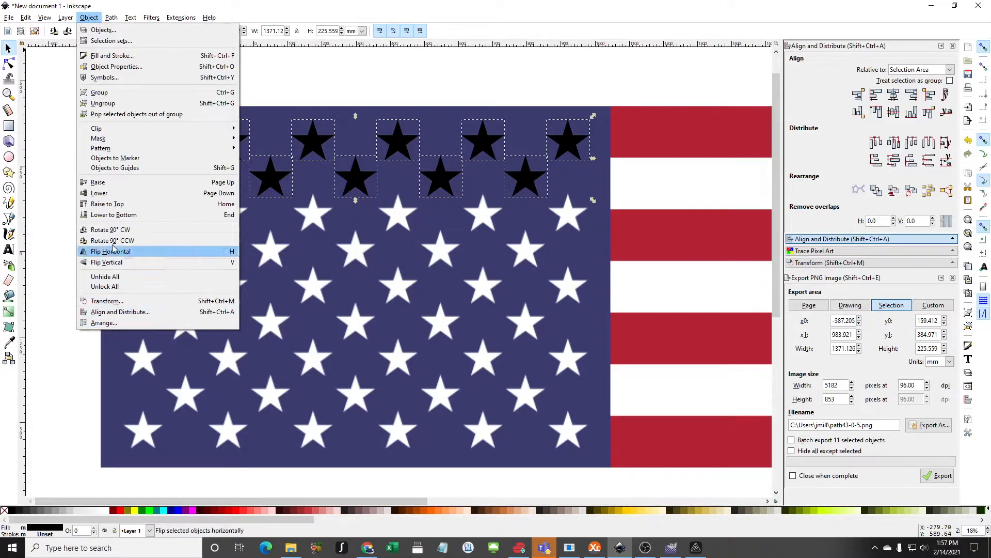
{"action": "left_click", "coordinate": [111, 94]}
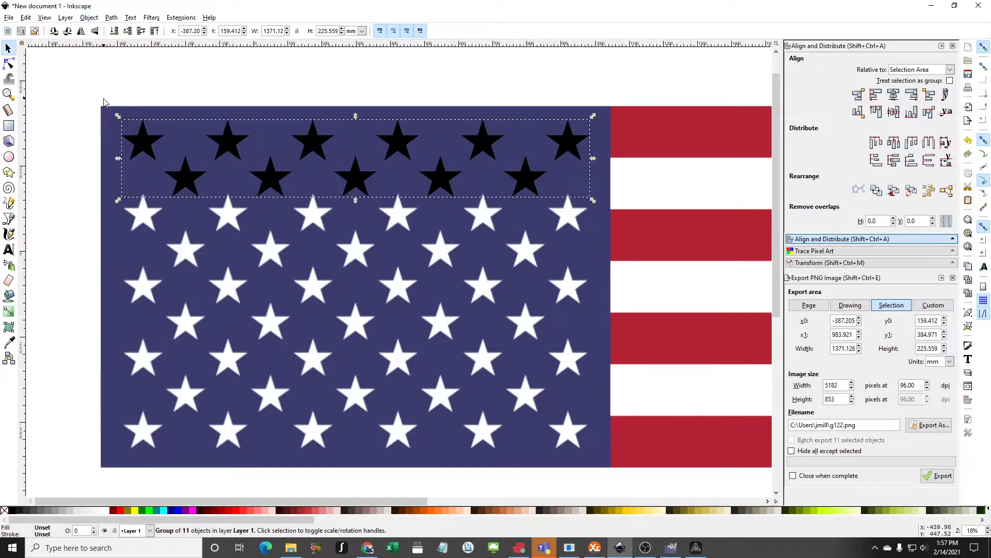
Step: Duplicate the two-row star group onto rows three and four, and copy both groups onto rows five through eight
{"action": "left_click_drag", "start_coordinate": [187, 154], "coordinate": [126, 232]}
{"action": "left_click_drag", "start_coordinate": [377, 259], "coordinate": [439, 256]}
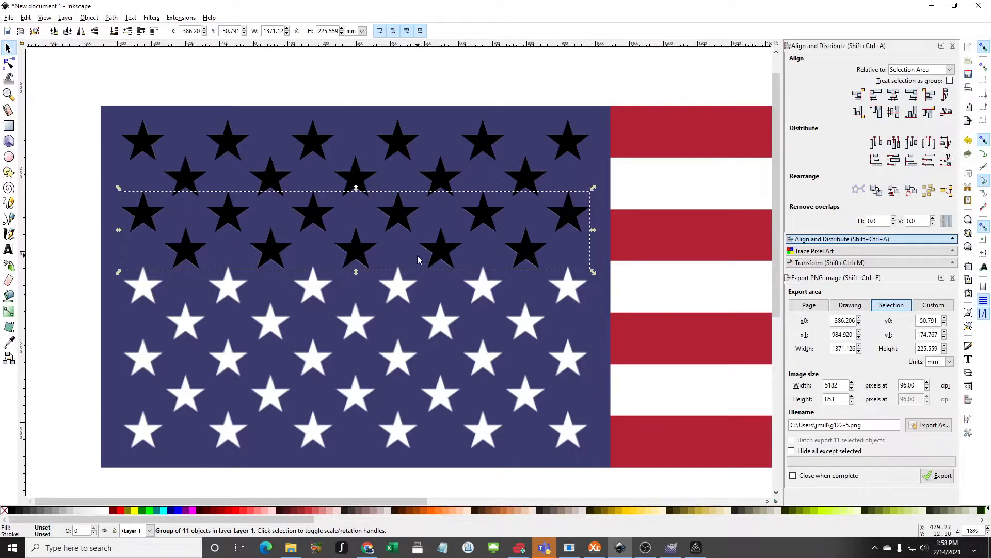
{"action": "left_click_drag", "start_coordinate": [73, 93], "coordinate": [645, 313]}
{"action": "left_click_drag", "start_coordinate": [217, 176], "coordinate": [428, 290]}
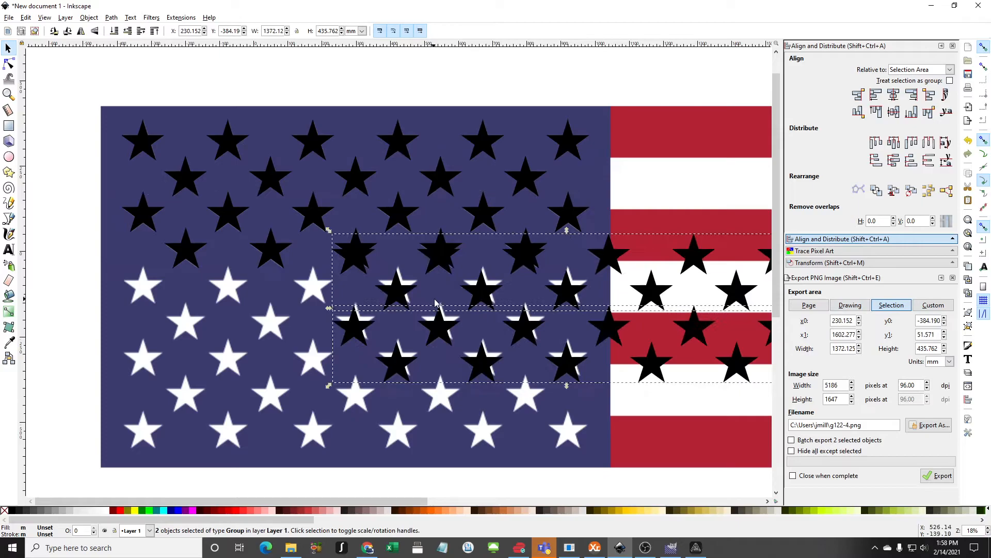
{"action": "left_click_drag", "start_coordinate": [439, 326], "coordinate": [225, 355]}
{"action": "key", "text": "Right"}
{"action": "key", "text": "Right"}
{"action": "key", "text": "Right"}
{"action": "key", "text": "Up"}
{"action": "left_click", "coordinate": [65, 313]}
Step: Ungroup the star group covering rows seven and eight
{"action": "left_click", "coordinate": [143, 125]}
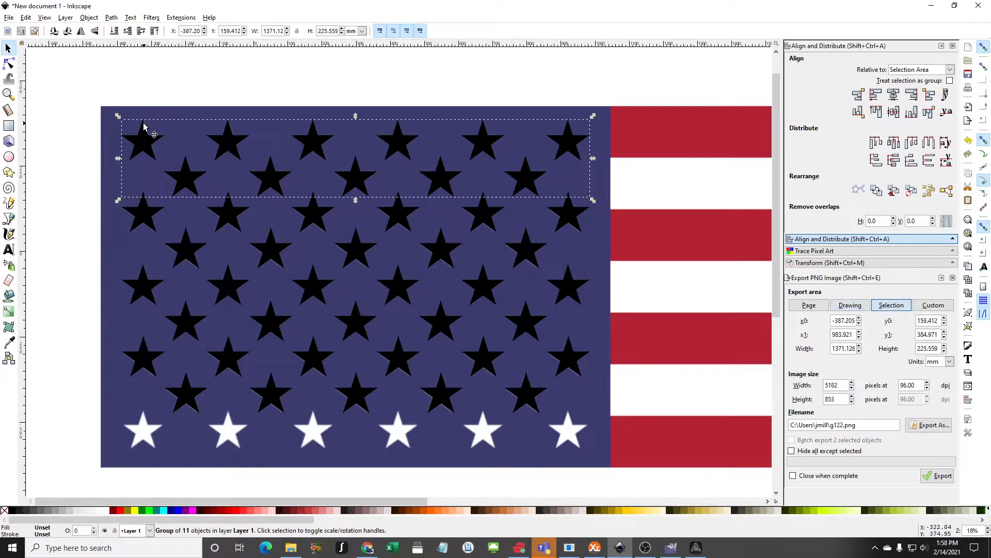
{"action": "left_click", "coordinate": [145, 347]}
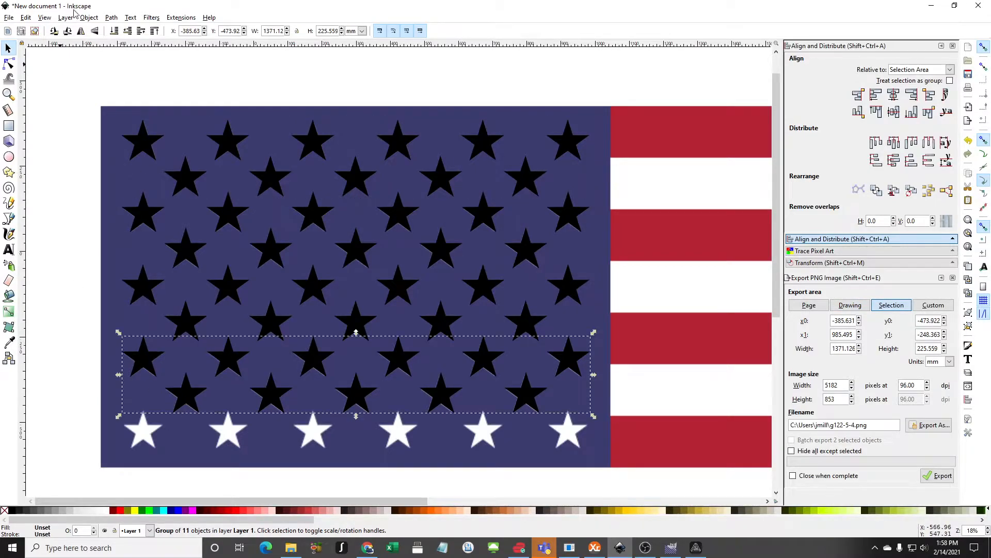
{"action": "left_click", "coordinate": [88, 17]}
{"action": "left_click", "coordinate": [113, 98]}
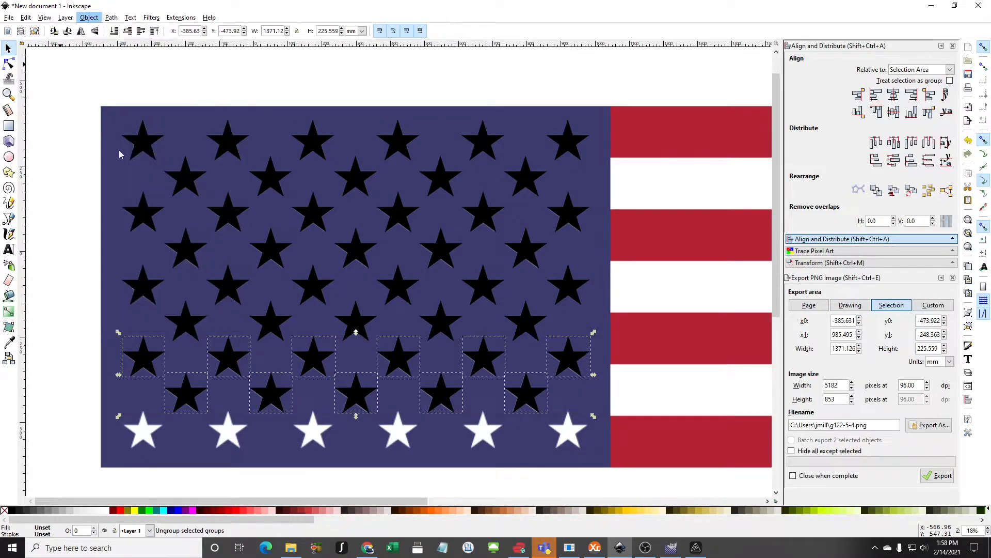
Step: Duplicate the six-star seventh row and fit the copies over the six white stars of the ninth row
{"action": "left_click_drag", "start_coordinate": [73, 325], "coordinate": [661, 391]}
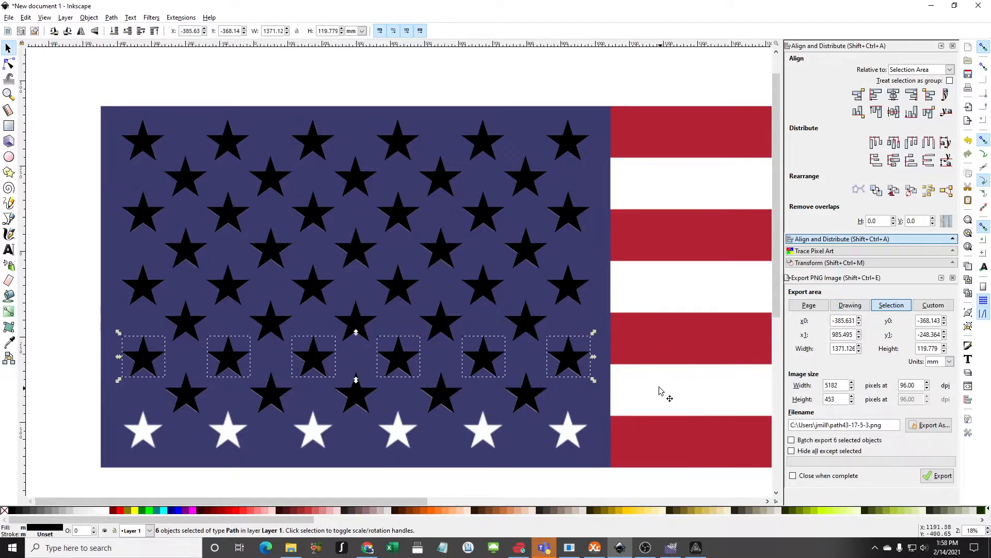
{"action": "left_click_drag", "start_coordinate": [238, 361], "coordinate": [243, 436]}
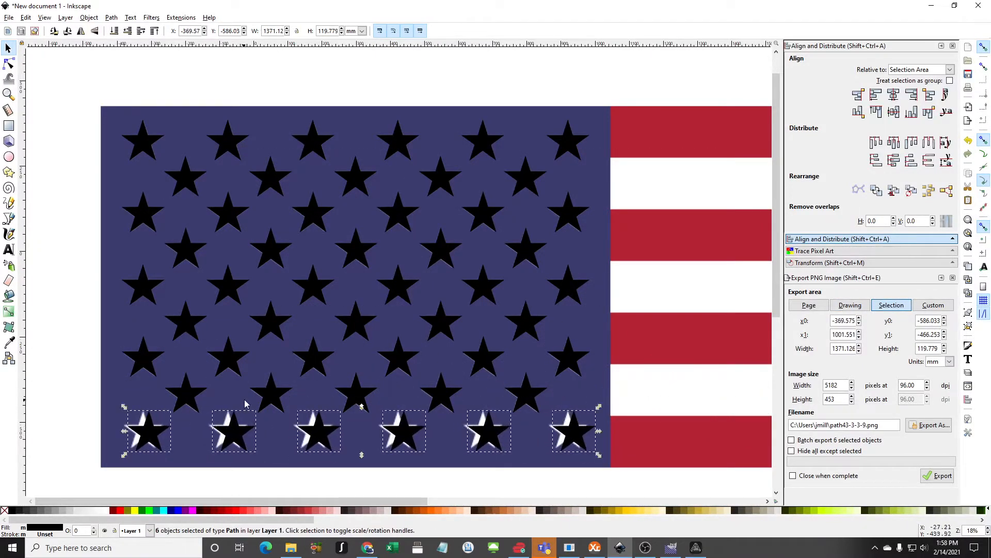
{"action": "key", "text": "Left"}
{"action": "key", "text": "Left"}
{"action": "key", "text": "Left"}
{"action": "key", "text": "Left"}
{"action": "key", "text": "Left"}
{"action": "key", "text": "Left"}
{"action": "key", "text": "Left"}
{"action": "key", "text": "Left"}
{"action": "key", "text": "Left"}
{"action": "key", "text": "Left"}
{"action": "key", "text": "Left"}
{"action": "key", "text": "Down"}
{"action": "key", "text": "Down"}
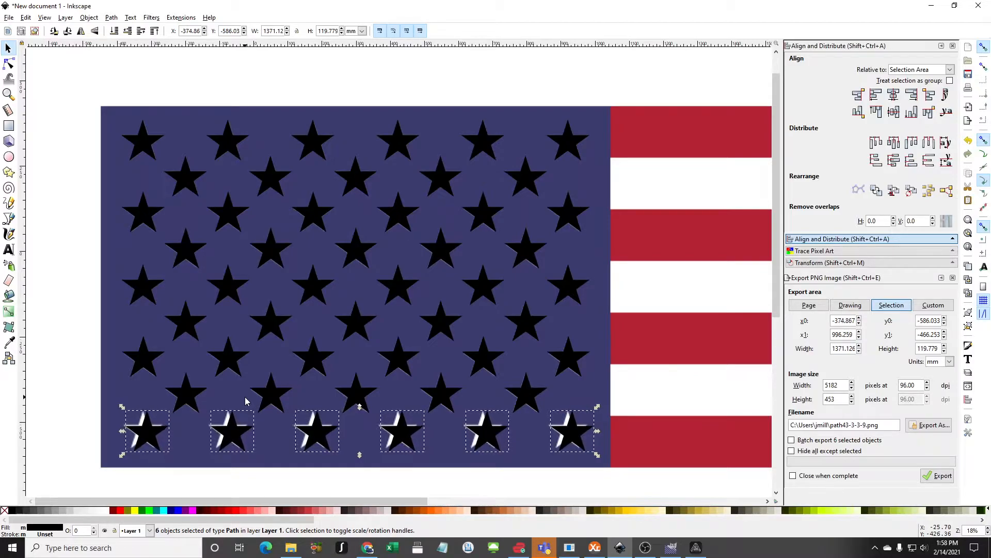
{"action": "key", "text": "Left"}
{"action": "key", "text": "Left"}
{"action": "key", "text": "Left"}
{"action": "key", "text": "Left"}
{"action": "key", "text": "Left"}
{"action": "key", "text": "Left"}
{"action": "key", "text": "Left"}
{"action": "key", "text": "Left"}
{"action": "key", "text": "Left"}
{"action": "key", "text": "Left"}
{"action": "key", "text": "Left"}
{"action": "key", "text": "Left"}
{"action": "key", "text": "Left"}
{"action": "key", "text": "Left"}
{"action": "key", "text": "Left"}
{"action": "key", "text": "Left"}
{"action": "key", "text": "Left"}
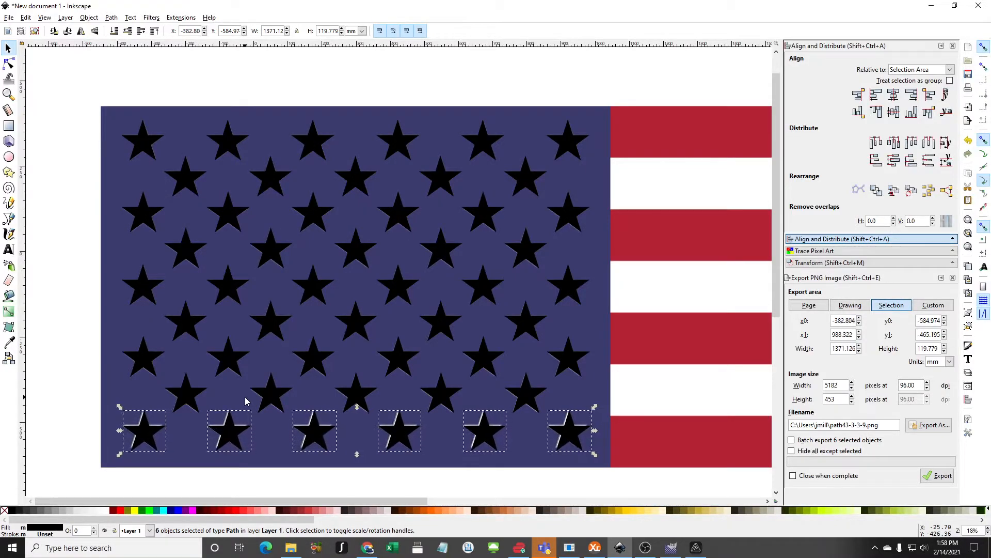
{"action": "key", "text": "Left"}
{"action": "key", "text": "Left"}
{"action": "key", "text": "Left"}
{"action": "key", "text": "Left"}
{"action": "key", "text": "Up"}
{"action": "key", "text": "Up"}
{"action": "key", "text": "Up"}
{"action": "key", "text": "Up"}
{"action": "key", "text": "Up"}
{"action": "key", "text": "Up"}
{"action": "key", "text": "Up"}
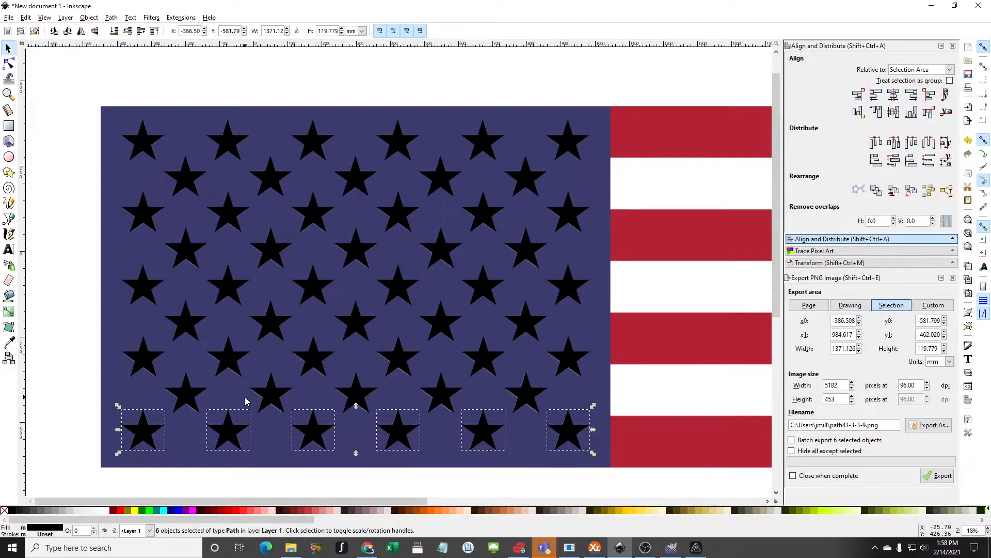
Step: Delete the flag image from behind the black stars
{"action": "left_click", "coordinate": [85, 372]}
{"action": "scroll", "coordinate": [84, 364], "scroll_direction": "down", "scroll_amount": 2}
{"action": "left_click", "coordinate": [542, 355]}
{"action": "key", "text": "Delete"}
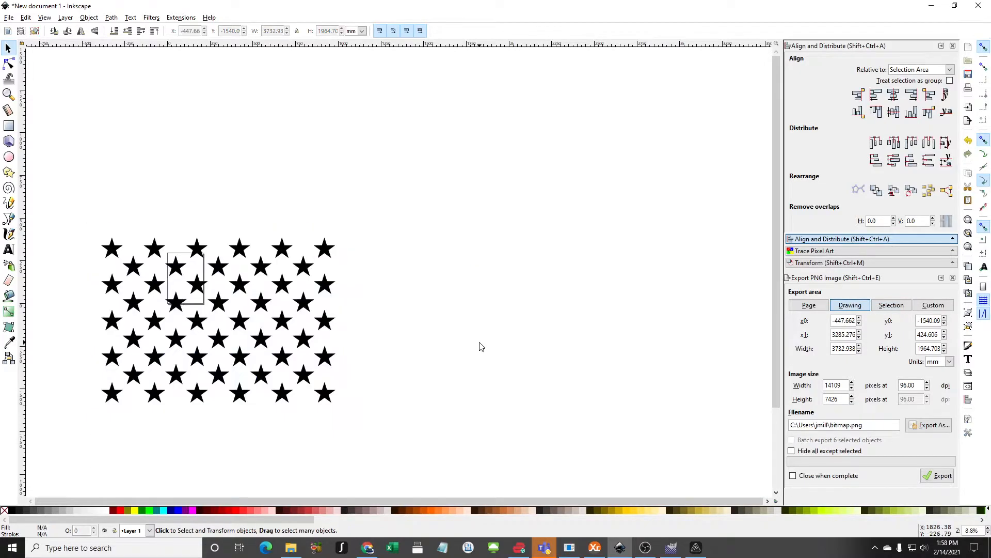
Step: Ungroup all remaining star groups and resize the page to fit the stars
{"action": "left_click_drag", "start_coordinate": [416, 197], "coordinate": [76, 457]}
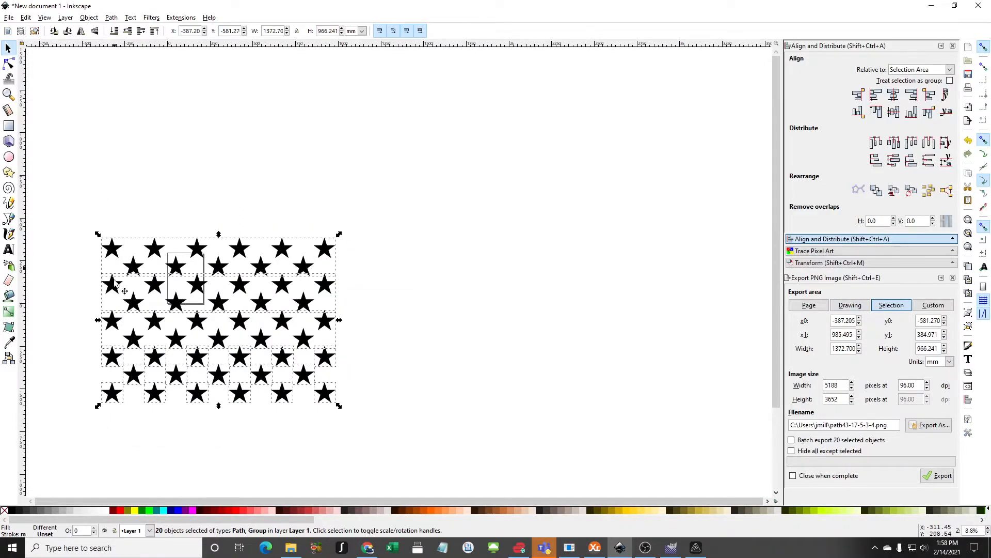
{"action": "left_click", "coordinate": [93, 19]}
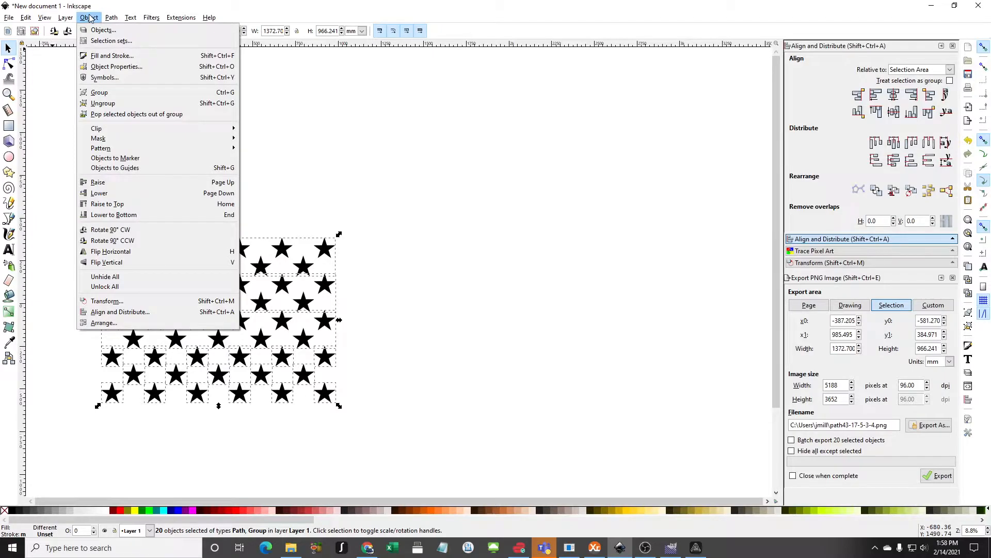
{"action": "left_click", "coordinate": [115, 101]}
{"action": "left_click", "coordinate": [161, 166]}
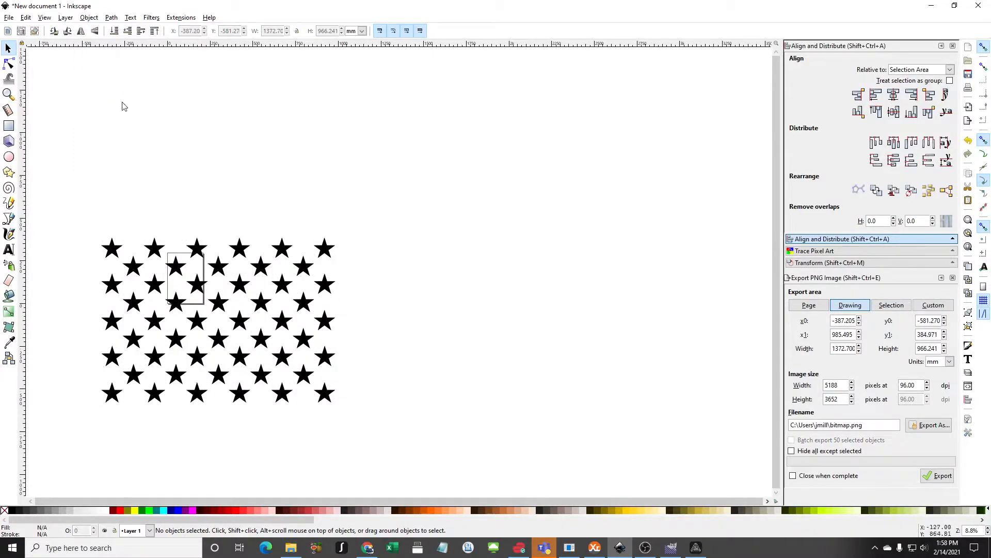
{"action": "left_click", "coordinate": [29, 18]}
{"action": "left_click", "coordinate": [88, 264]}
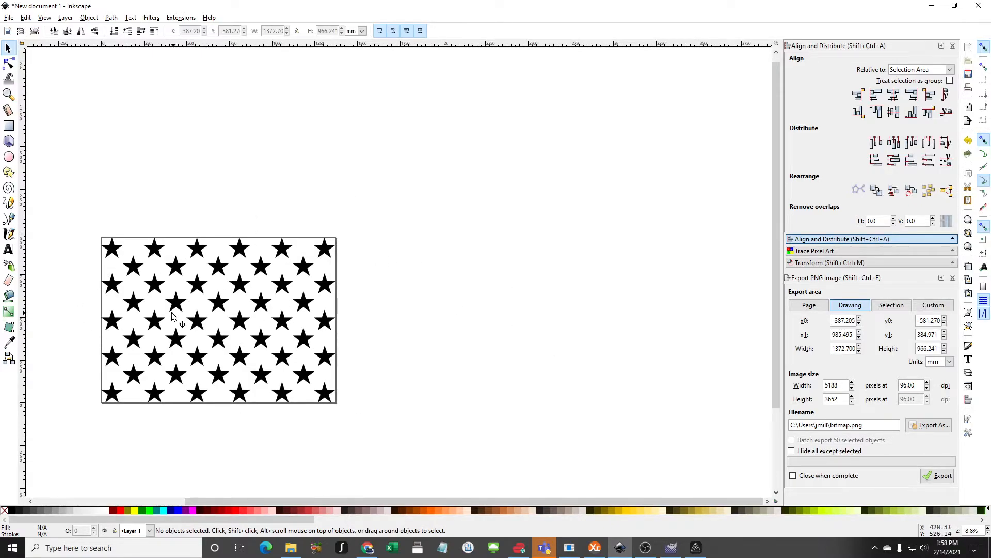
Step: Save the drawing to the Desktop as an Inkscape SVG named 50_stars
{"action": "left_click", "coordinate": [9, 17]}
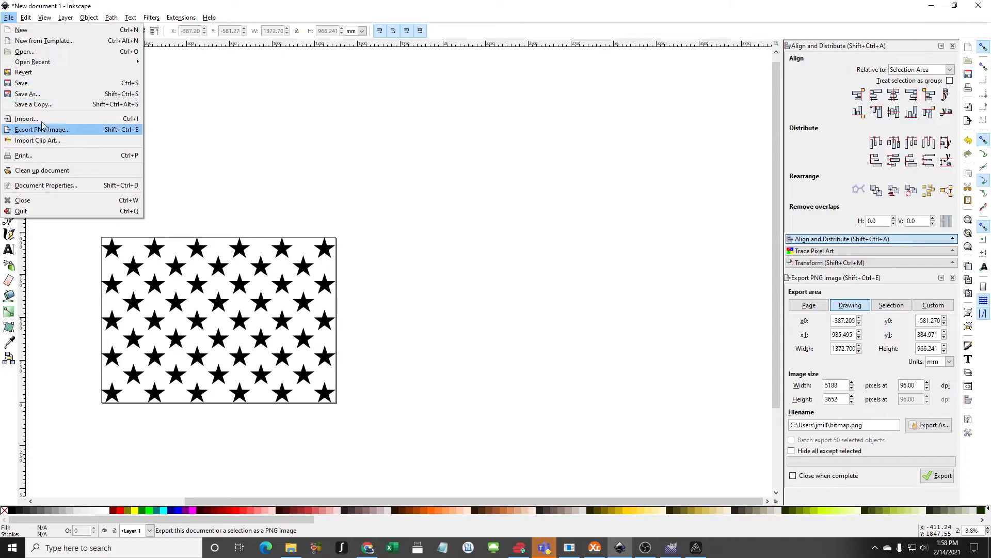
{"action": "left_click", "coordinate": [52, 84]}
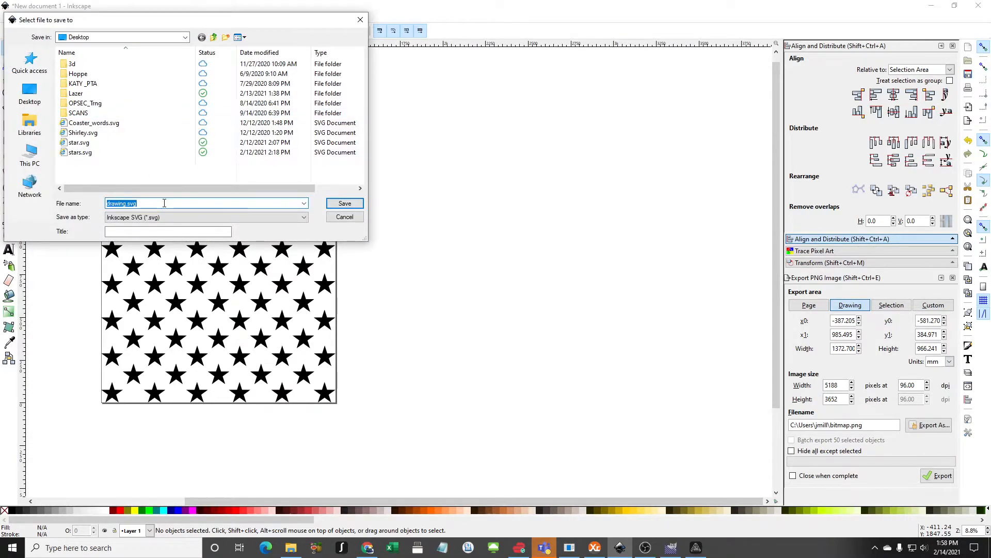
{"action": "type", "text": "50_stars"}
{"action": "key", "text": "Return"}
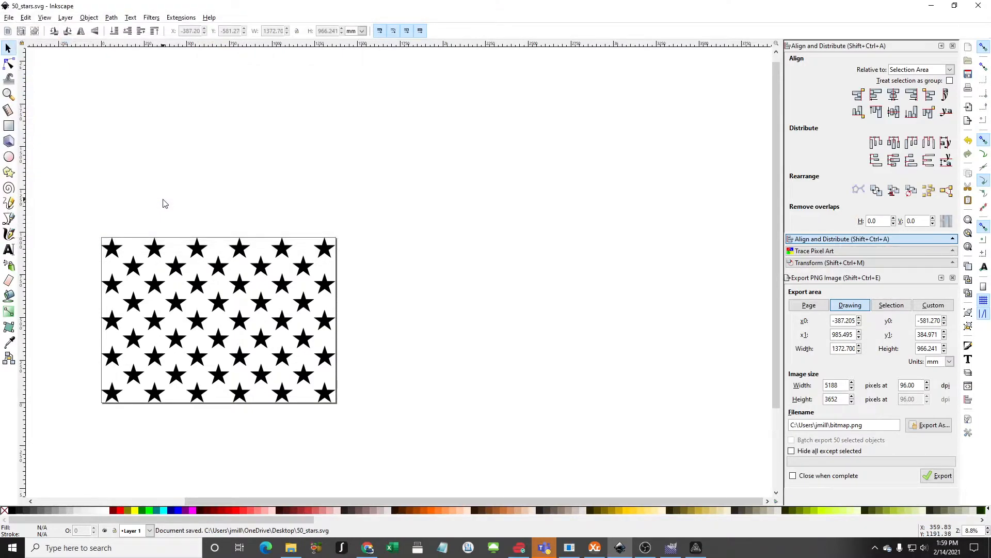
Step: Switch to Snapmaker Luban, hide the Flag.png (2) object in the CNC workspace, and enter Edit mode
{"action": "left_click", "coordinate": [695, 547]}
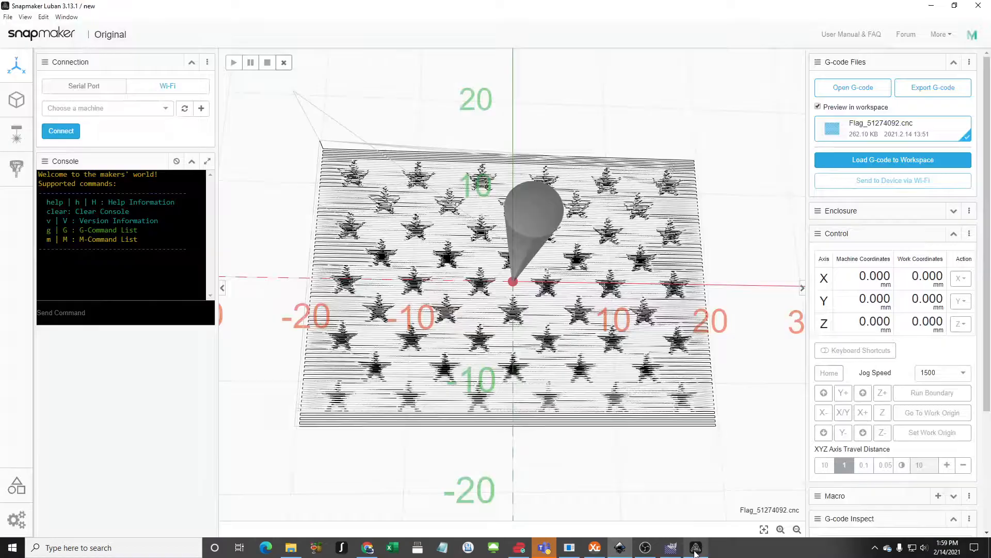
{"action": "left_click", "coordinate": [13, 168]}
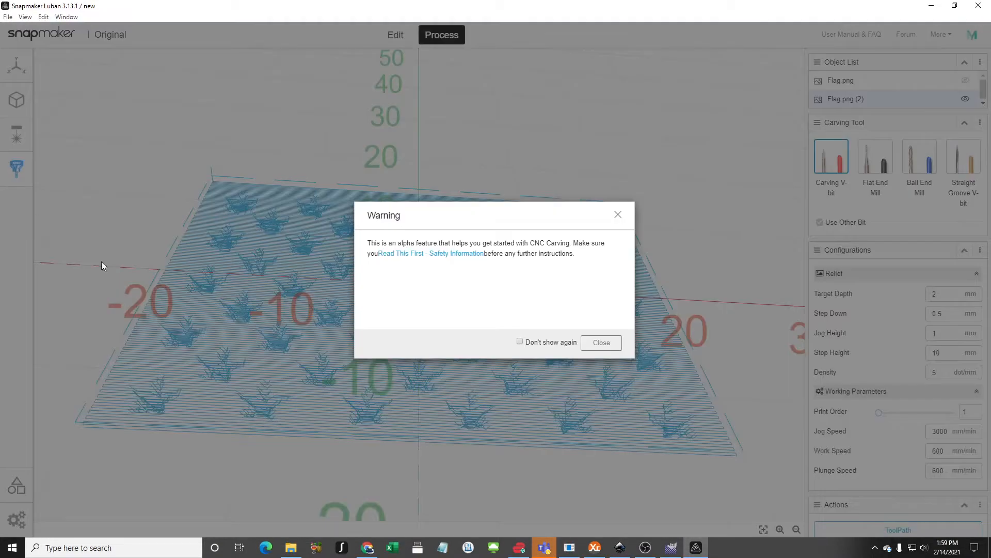
{"action": "left_click", "coordinate": [604, 343]}
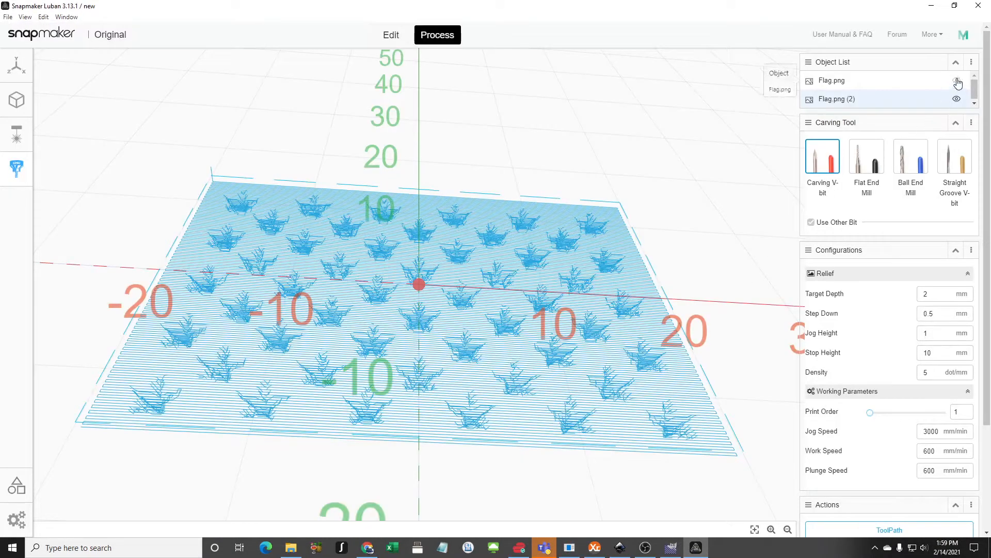
{"action": "left_click", "coordinate": [957, 98]}
{"action": "scroll", "coordinate": [383, 295], "scroll_direction": "down", "scroll_amount": 1}
{"action": "scroll", "coordinate": [390, 289], "scroll_direction": "down", "scroll_amount": 2}
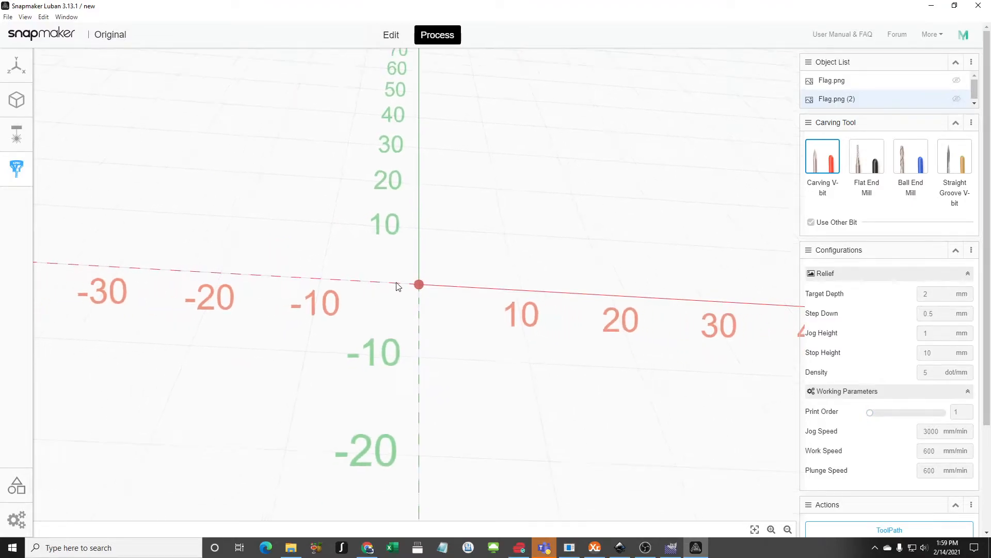
{"action": "left_click", "coordinate": [251, 189]}
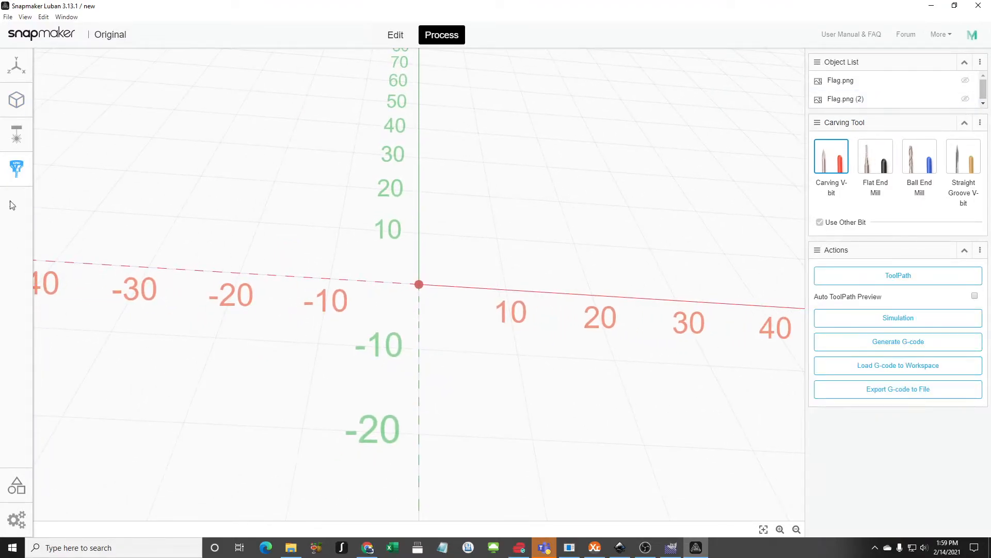
{"action": "scroll", "coordinate": [427, 226], "scroll_direction": "down", "scroll_amount": 1}
{"action": "left_click", "coordinate": [396, 36]}
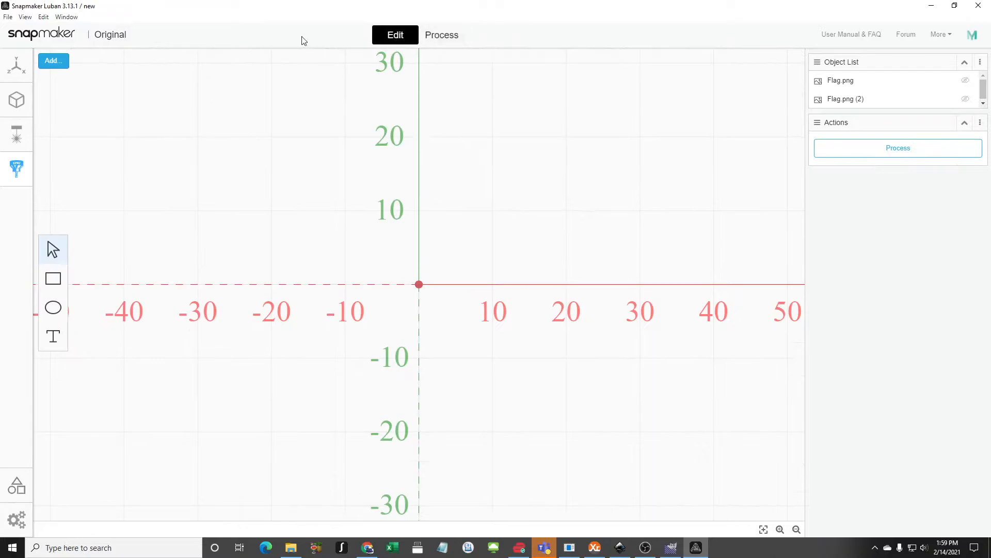
Step: Import 50_stars.svg from the Desktop into the CNC workspace
{"action": "left_click", "coordinate": [49, 61]}
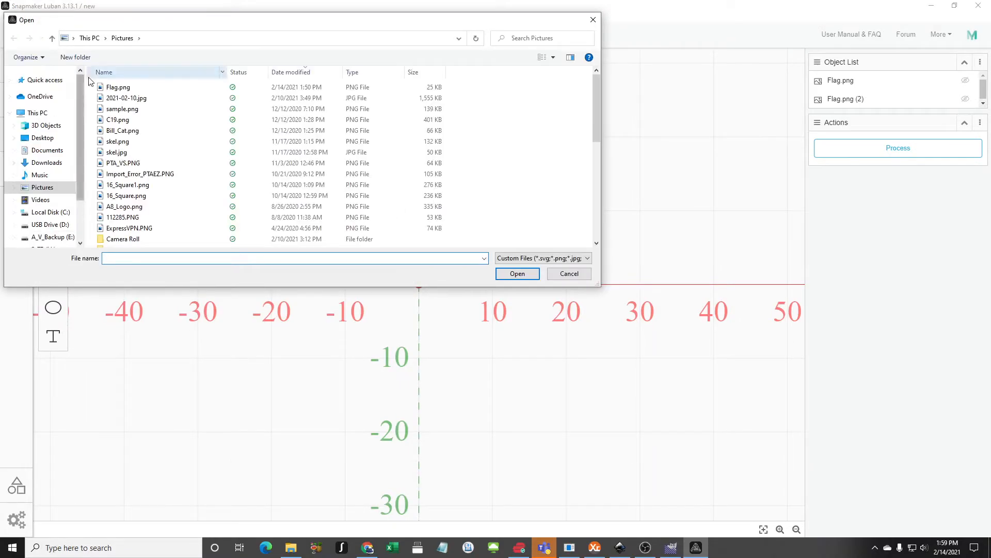
{"action": "left_click", "coordinate": [42, 138]}
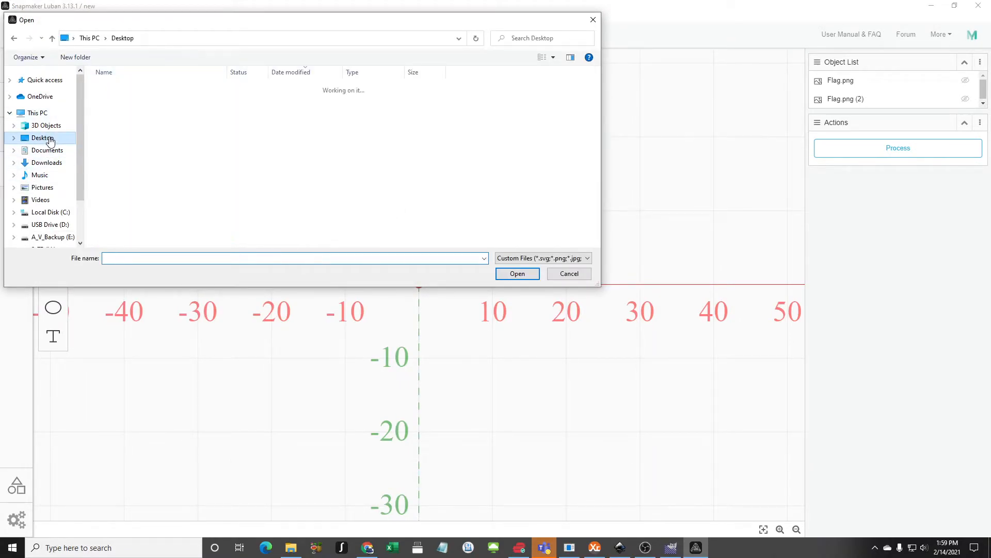
{"action": "left_click", "coordinate": [122, 87]}
{"action": "left_click", "coordinate": [518, 274]}
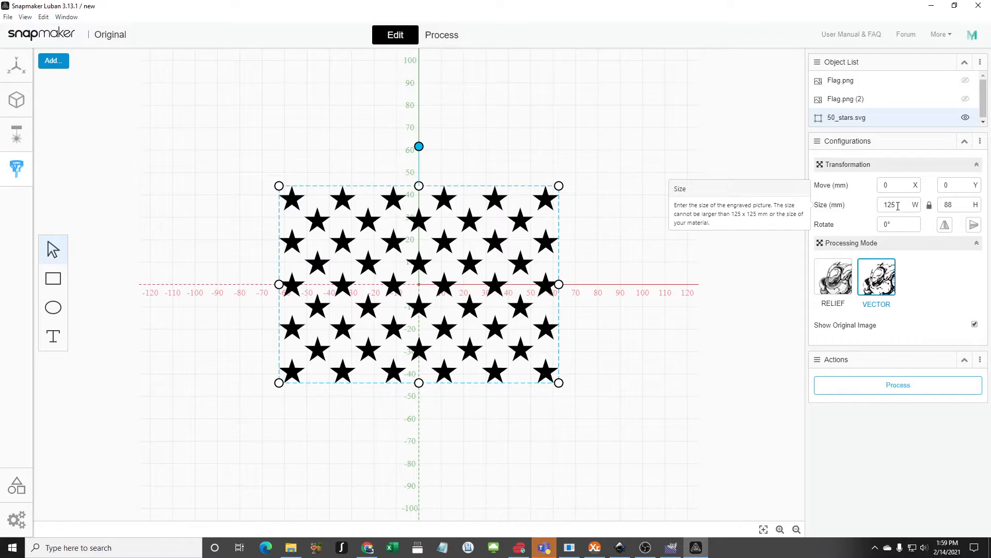
Step: Try to increase the width of the imported star artwork
{"action": "double_click", "coordinate": [898, 206]}
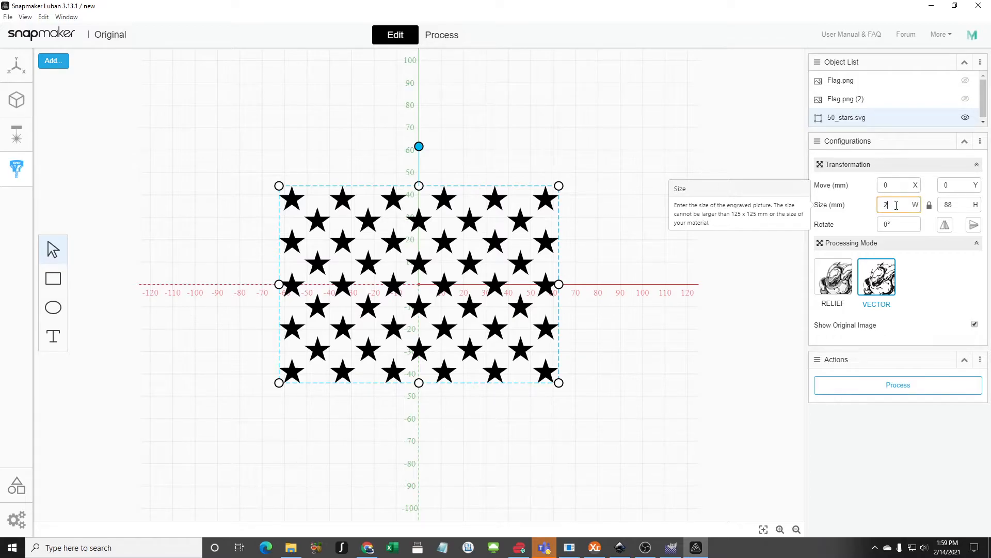
{"action": "key", "text": "Return"}
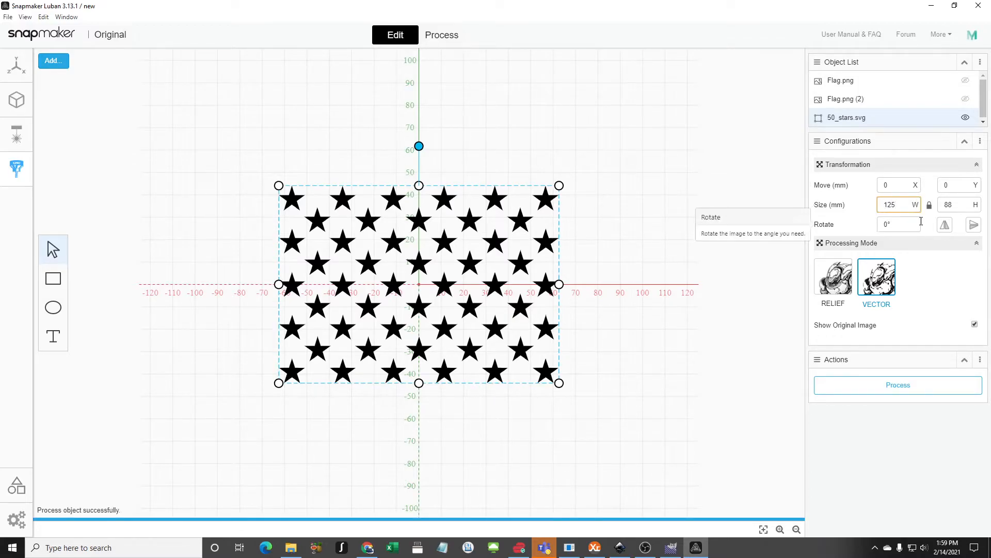
{"action": "double_click", "coordinate": [902, 203]}
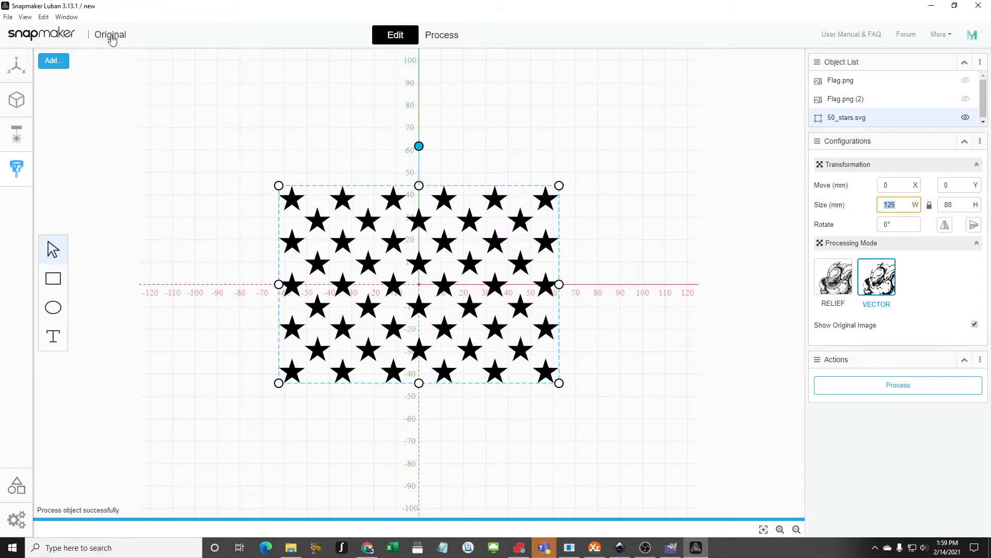
{"action": "left_click", "coordinate": [131, 290]}
Step: Set the machine to Snapmaker 2.0 A350 and save the machine settings
{"action": "left_click", "coordinate": [16, 520]}
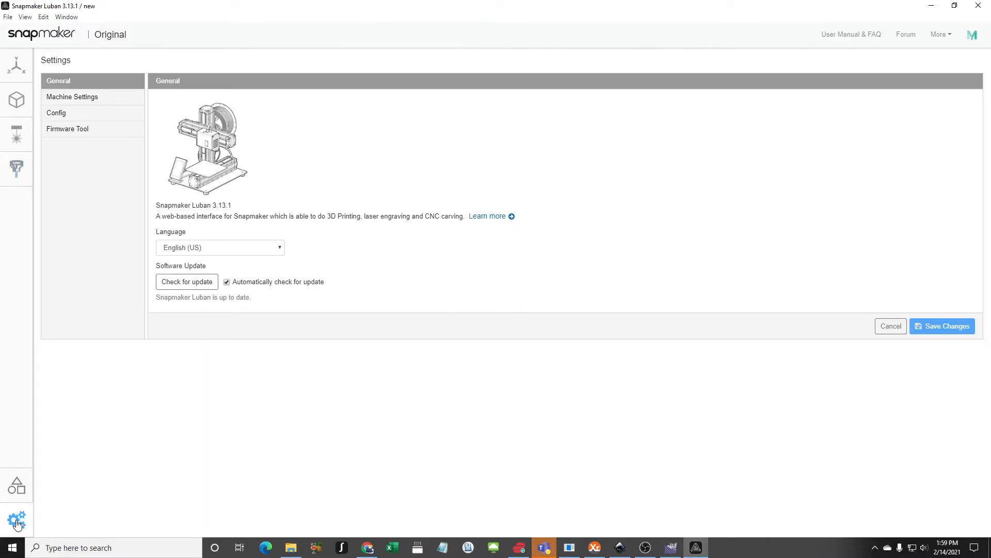
{"action": "left_click", "coordinate": [79, 97]}
{"action": "left_click", "coordinate": [263, 128]}
{"action": "left_click", "coordinate": [228, 175]}
{"action": "left_click", "coordinate": [956, 408]}
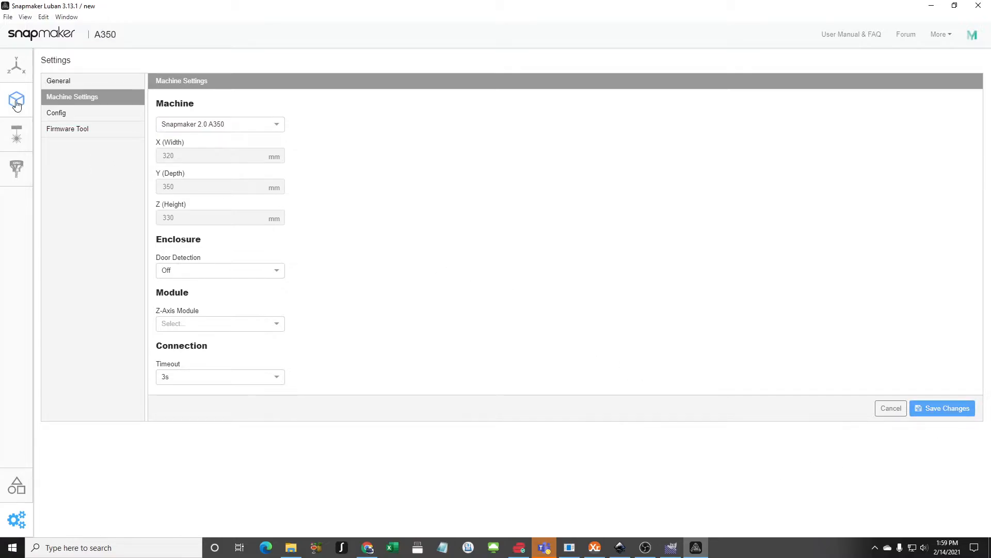
Step: Return to the CNC workspace and delete the 50_stars.svg object
{"action": "left_click", "coordinate": [17, 169]}
{"action": "left_click", "coordinate": [602, 344]}
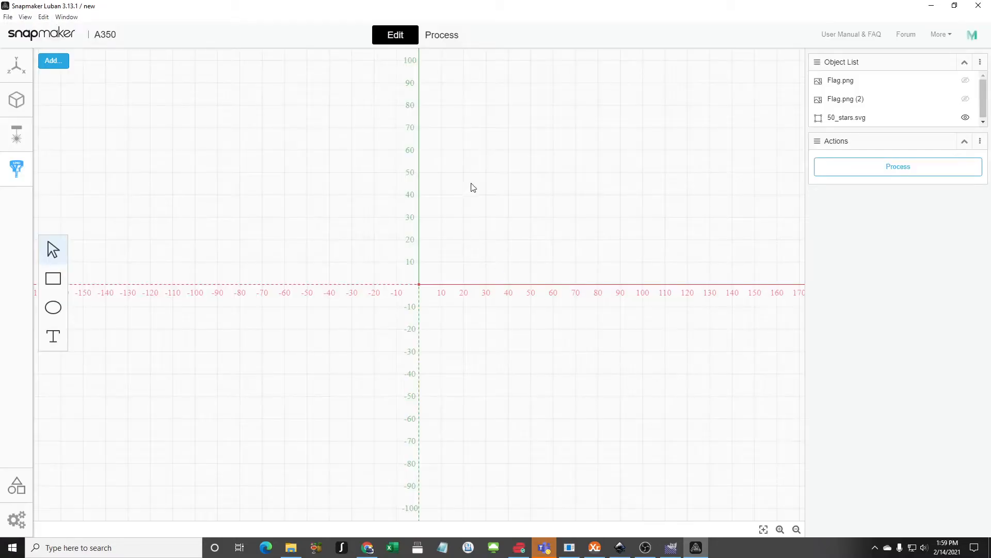
{"action": "left_click", "coordinate": [839, 81]}
{"action": "left_click", "coordinate": [857, 117]}
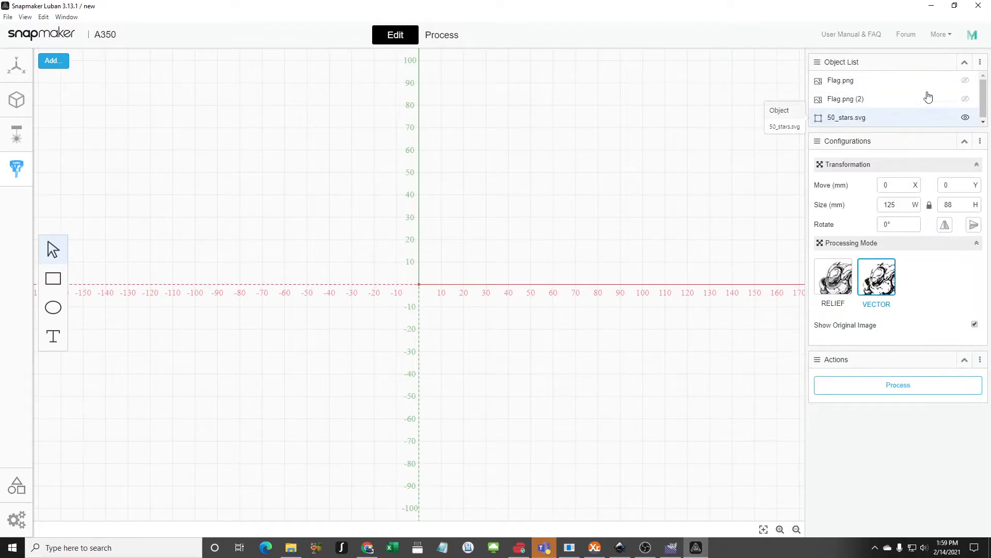
{"action": "scroll", "coordinate": [428, 252], "scroll_direction": "down", "scroll_amount": 1}
{"action": "scroll", "coordinate": [428, 252], "scroll_direction": "down", "scroll_amount": 3}
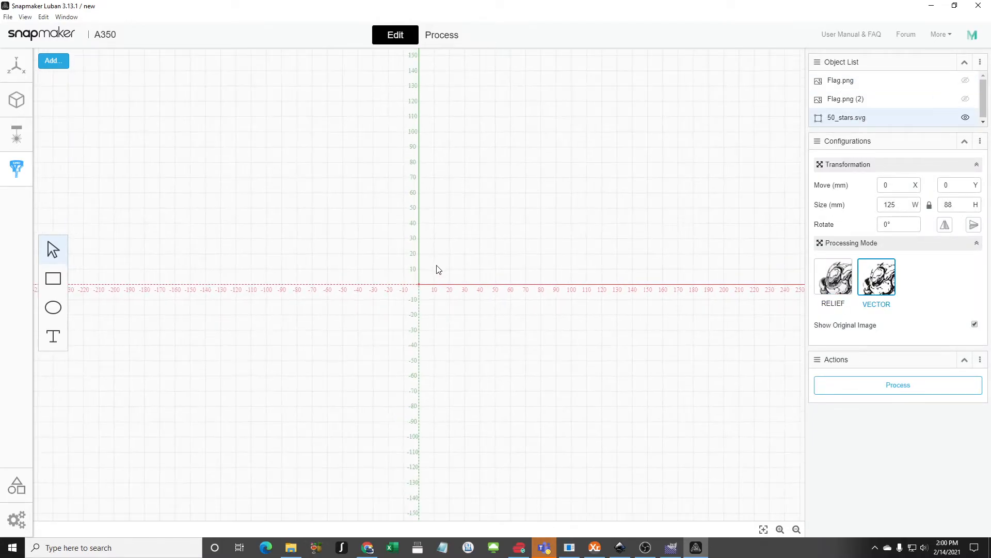
{"action": "scroll", "coordinate": [440, 266], "scroll_direction": "down", "scroll_amount": 1}
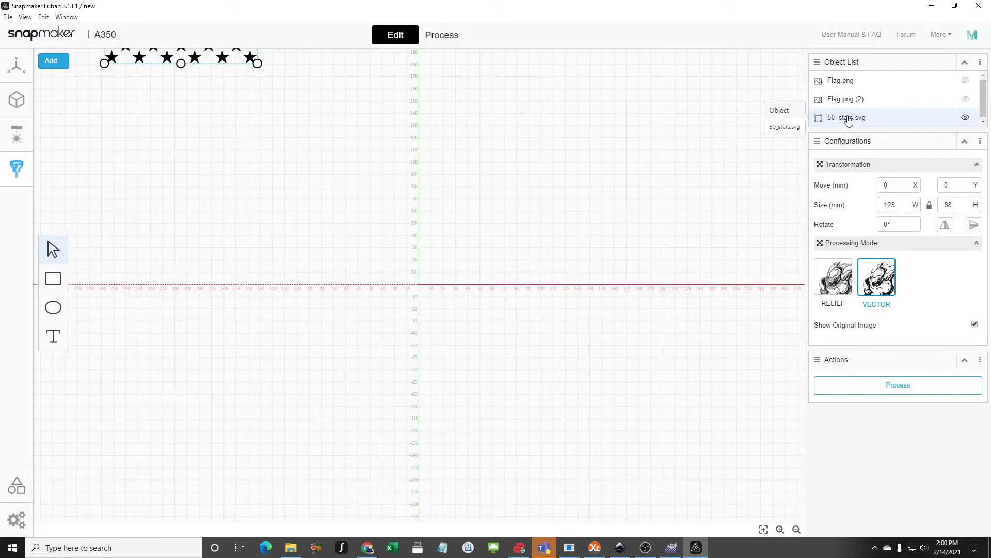
{"action": "key", "text": "Delete"}
Step: Import 50_stars.svg from the Desktop again and set its width to 250 mm
{"action": "left_click", "coordinate": [53, 60]}
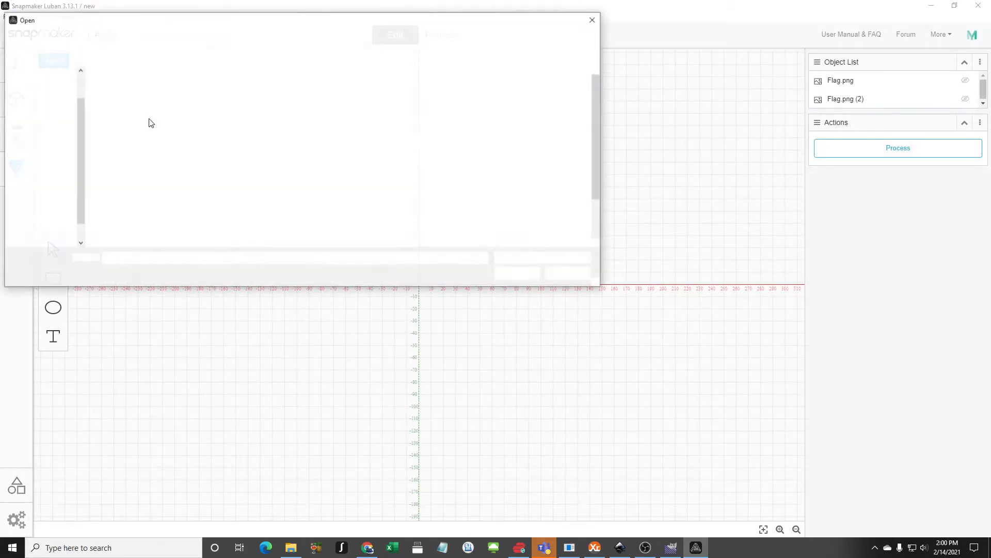
{"action": "left_click", "coordinate": [122, 87]}
{"action": "left_click", "coordinate": [516, 273]}
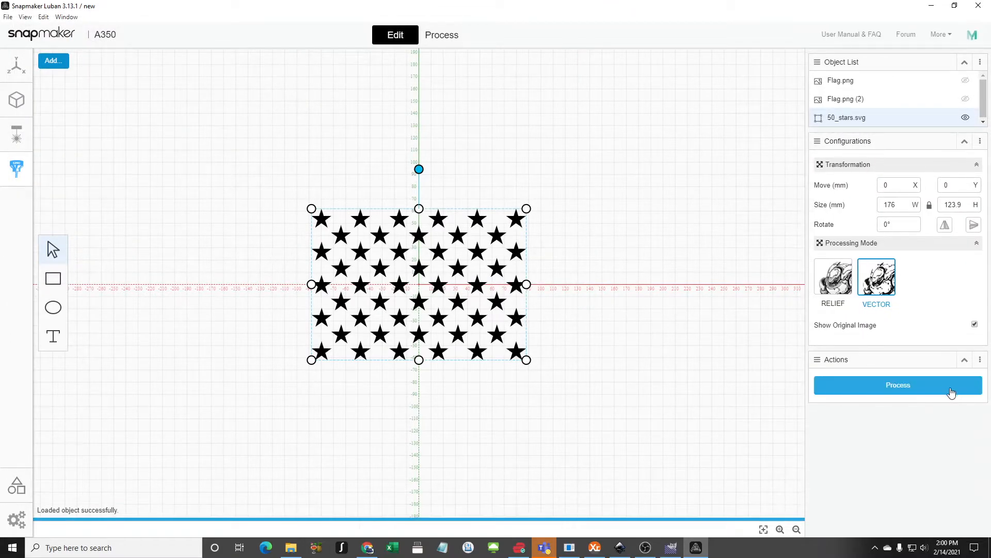
{"action": "left_click", "coordinate": [902, 206]}
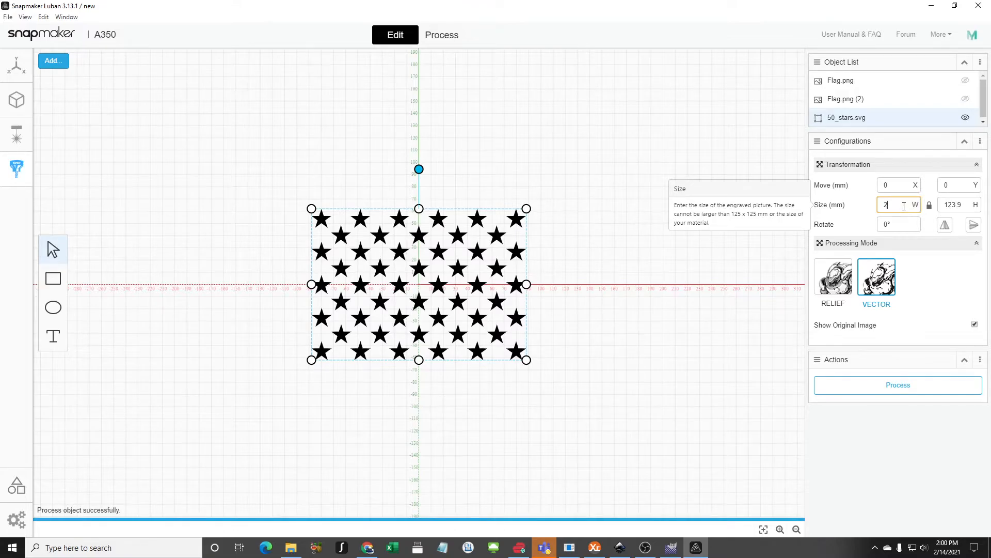
{"action": "type", "text": "250"}
{"action": "key", "text": "Return"}
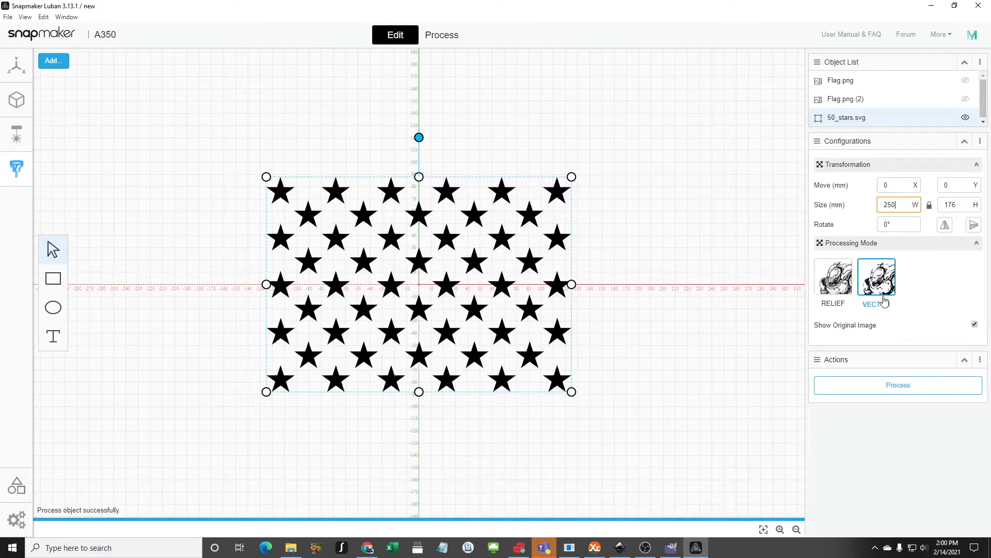
Step: Process the 50_stars.svg artwork for vector carving and open the bookmarked Snapmaker CNC Carving article in a new Chrome tab
{"action": "left_click", "coordinate": [901, 390]}
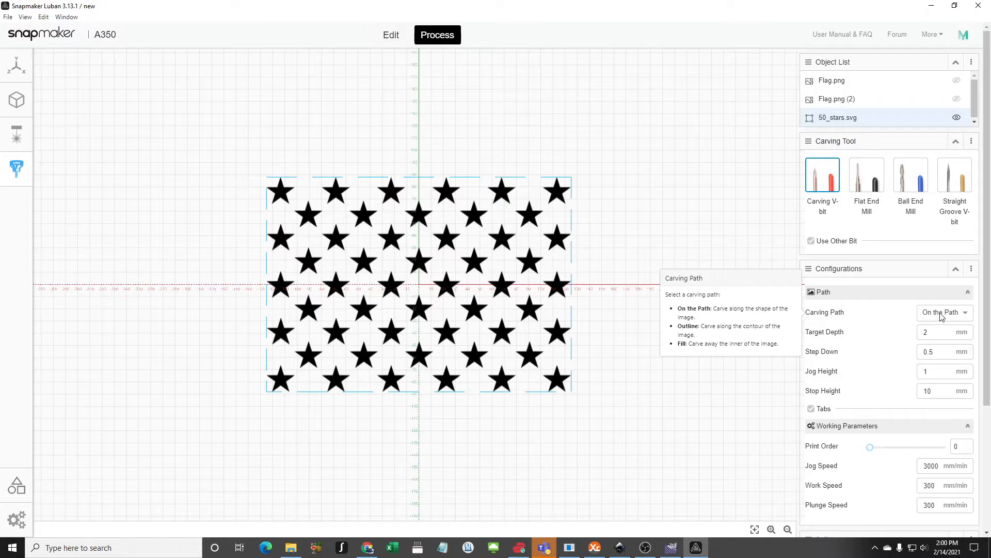
{"action": "left_click", "coordinate": [369, 546]}
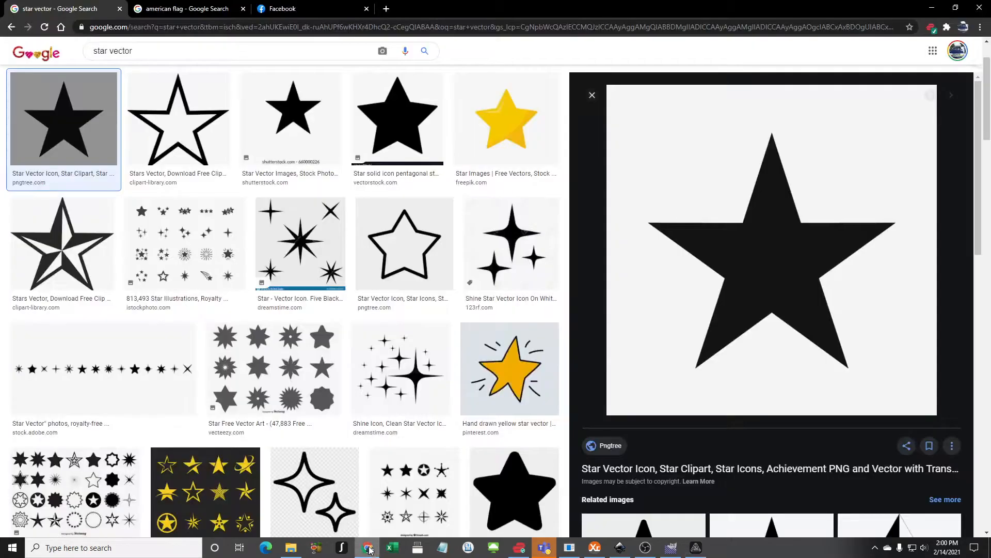
{"action": "left_click", "coordinate": [388, 9]}
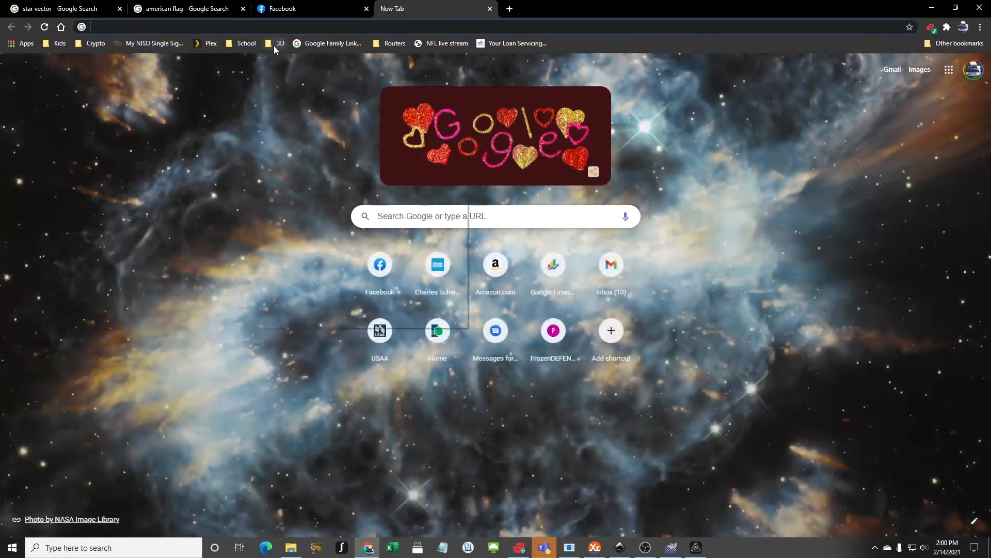
{"action": "left_click", "coordinate": [276, 42]}
{"action": "mouse_move", "coordinate": [285, 321]}
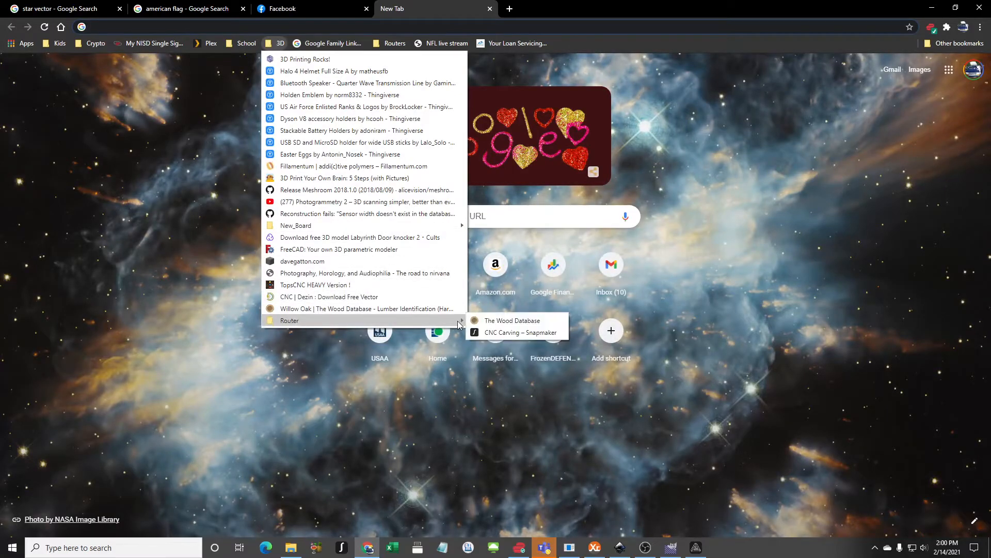
{"action": "left_click", "coordinate": [516, 332]}
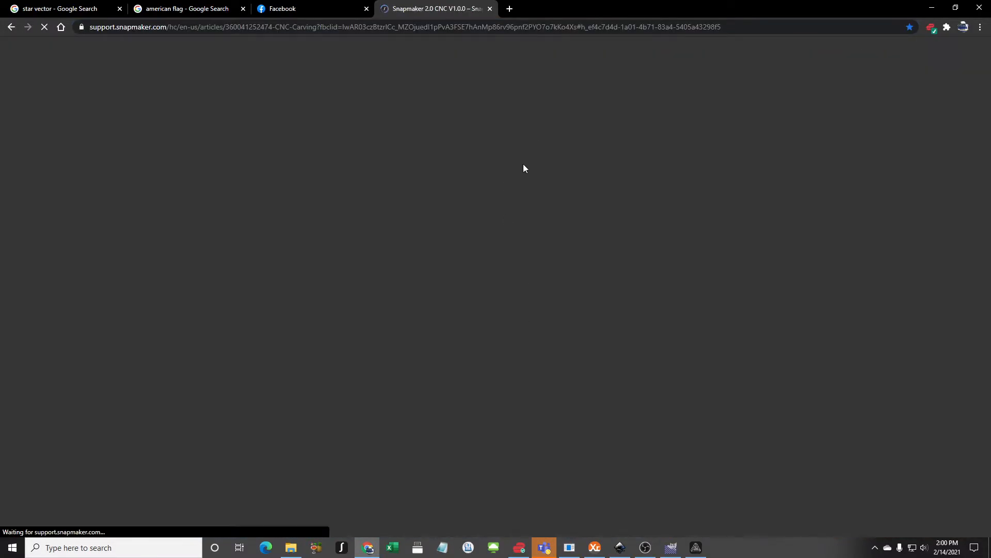
Step: Examine the recommended step down and work speed for wood when using a Flat End Mill in Vector mode
{"action": "scroll", "coordinate": [694, 341], "scroll_direction": "down", "scroll_amount": 20}
{"action": "scroll", "coordinate": [711, 305], "scroll_direction": "down", "scroll_amount": 10}
{"action": "scroll", "coordinate": [670, 267], "scroll_direction": "down", "scroll_amount": 20}
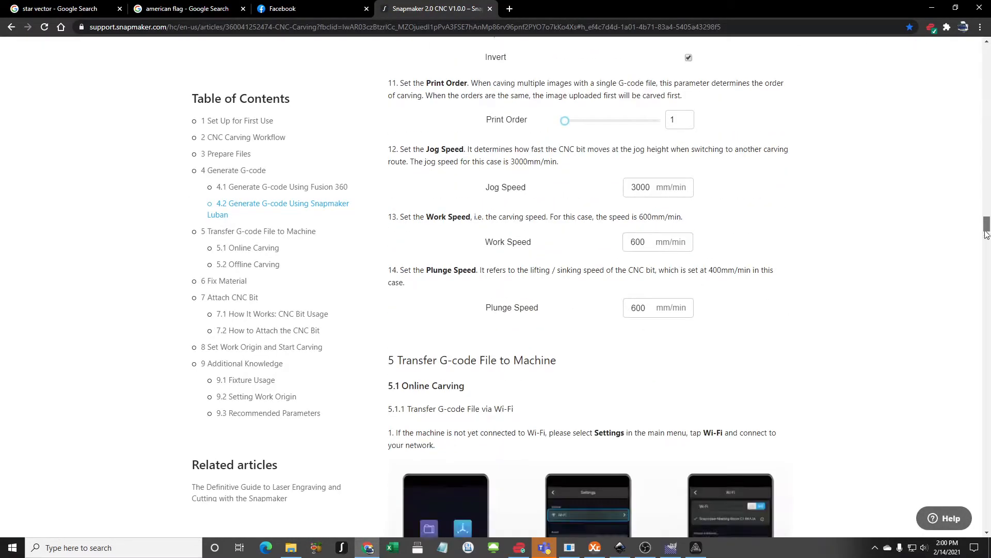
{"action": "scroll", "coordinate": [744, 199], "scroll_direction": "up", "scroll_amount": 10}
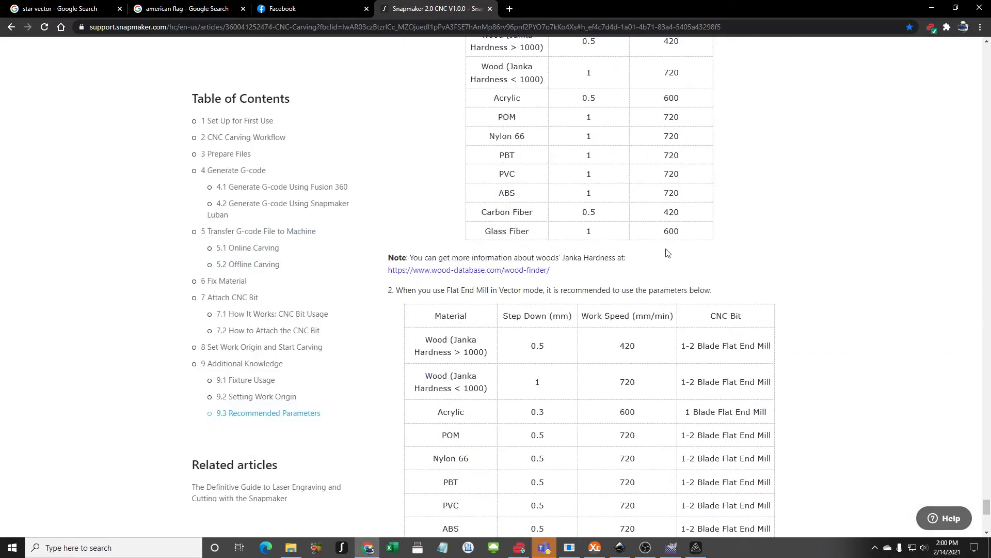
{"action": "scroll", "coordinate": [661, 247], "scroll_direction": "down", "scroll_amount": 3}
{"action": "left_click_drag", "start_coordinate": [431, 138], "coordinate": [654, 138]}
{"action": "left_click", "coordinate": [670, 150]}
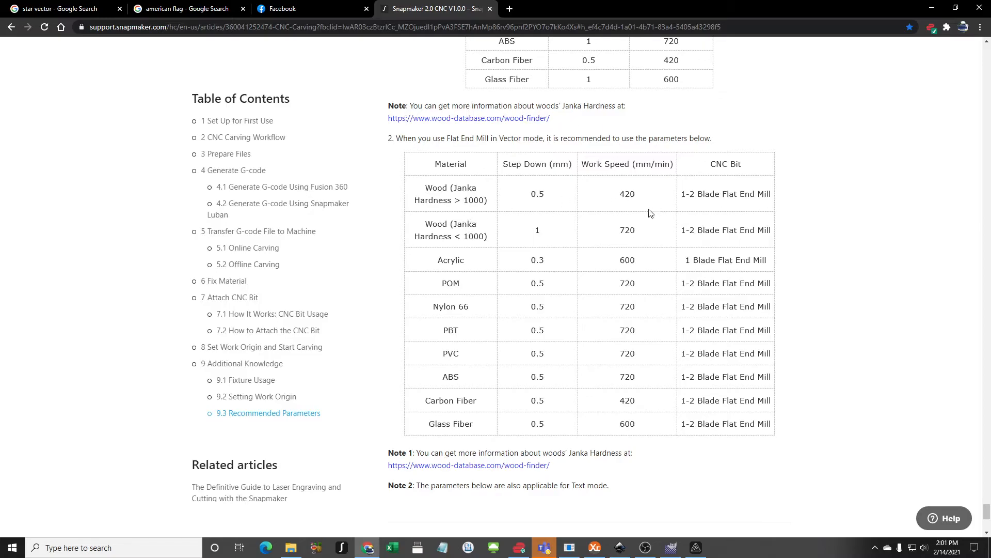
{"action": "scroll", "coordinate": [677, 246], "scroll_direction": "up", "scroll_amount": 1}
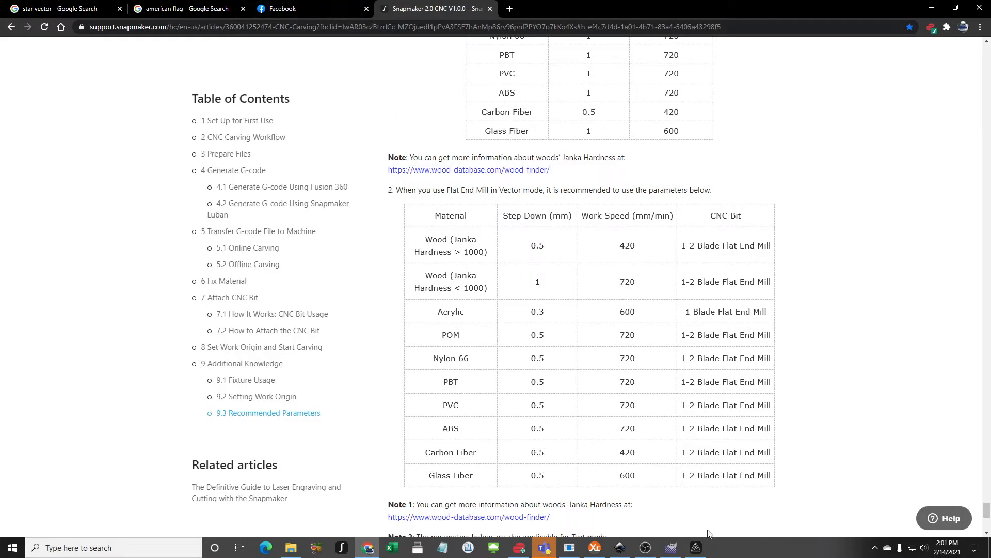
Step: Return to Snapmaker Luban and set the work speed to 420 mm/min
{"action": "left_click", "coordinate": [696, 547]}
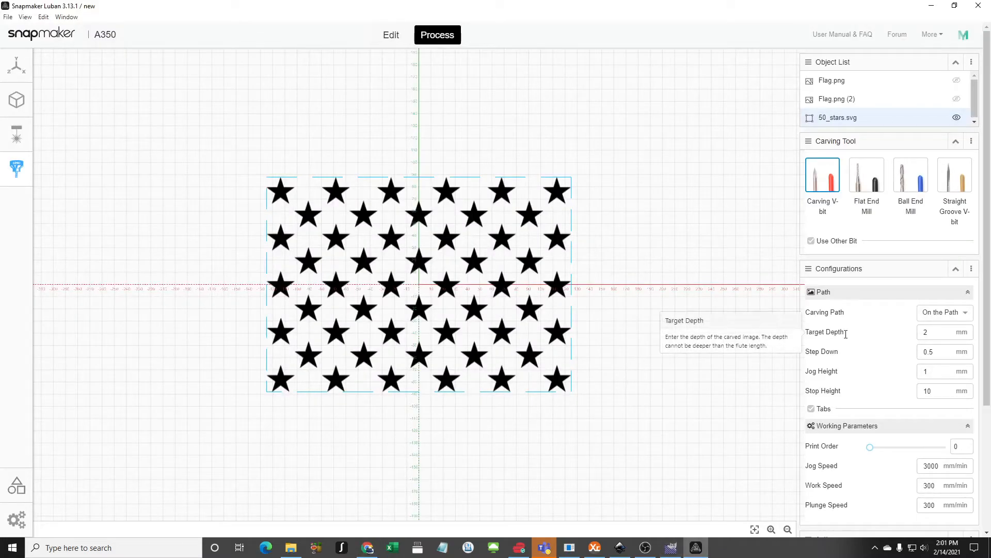
{"action": "left_click", "coordinate": [940, 355]}
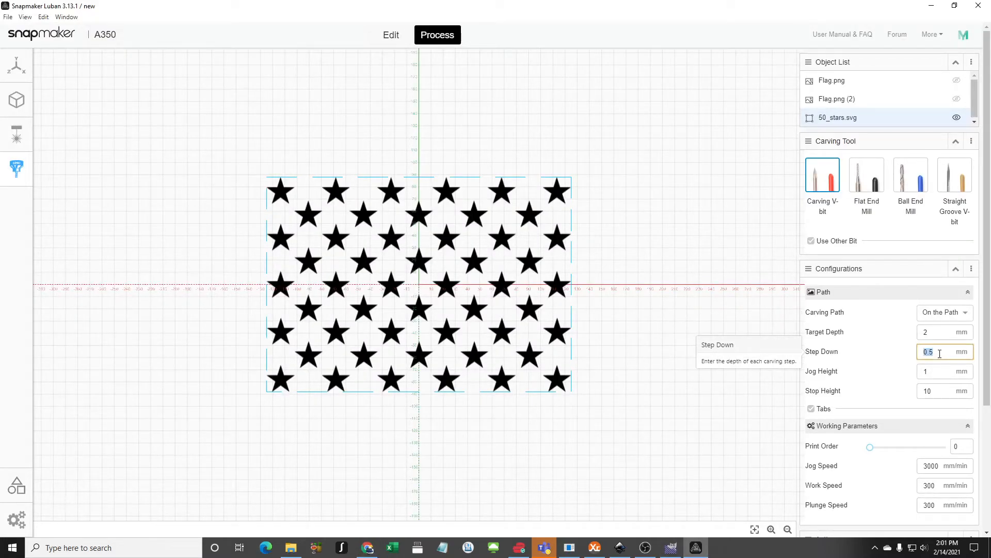
{"action": "left_click", "coordinate": [924, 487]}
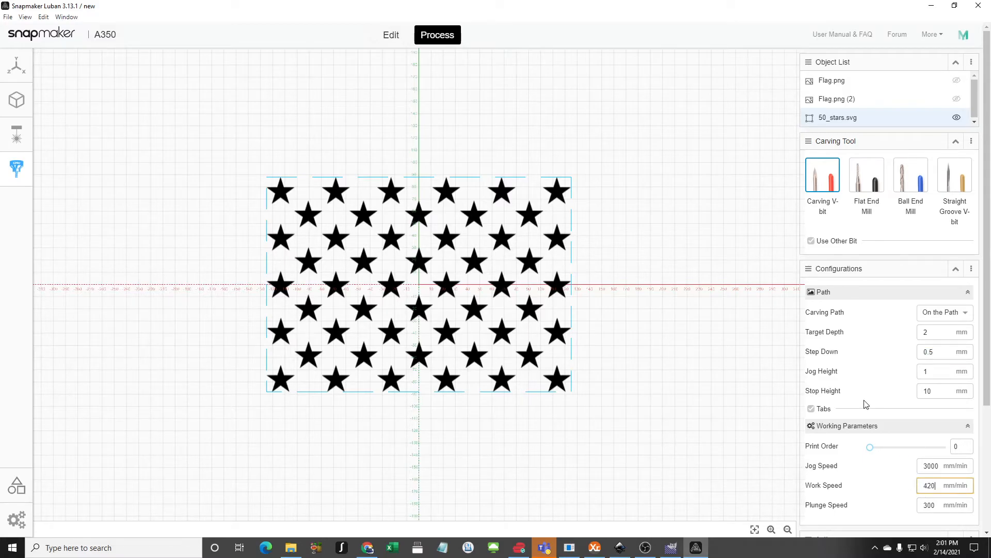
{"action": "left_click", "coordinate": [935, 508]}
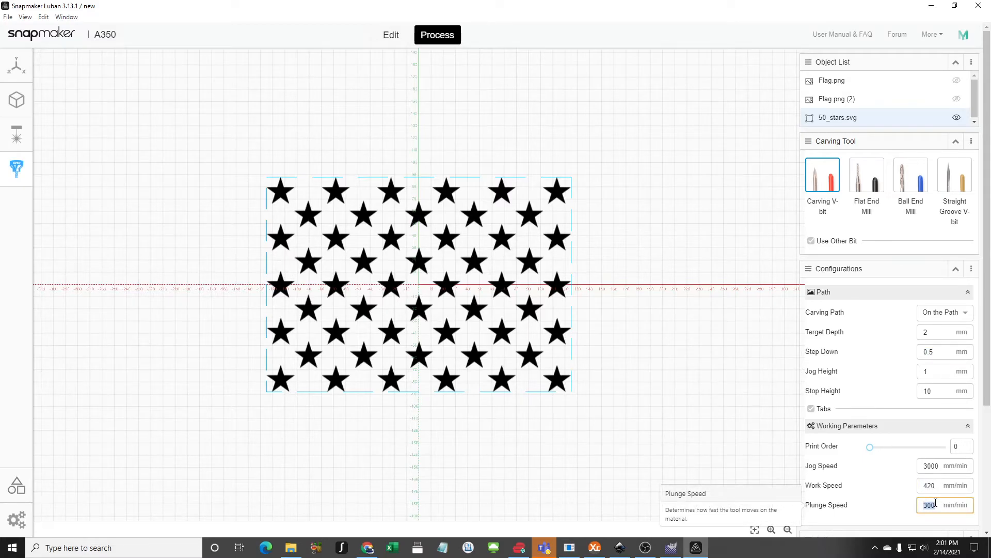
Step: Set the carving path to Fill and choose Flat End Mill as the carving tool
{"action": "left_click", "coordinate": [945, 313]}
{"action": "left_click", "coordinate": [935, 368]}
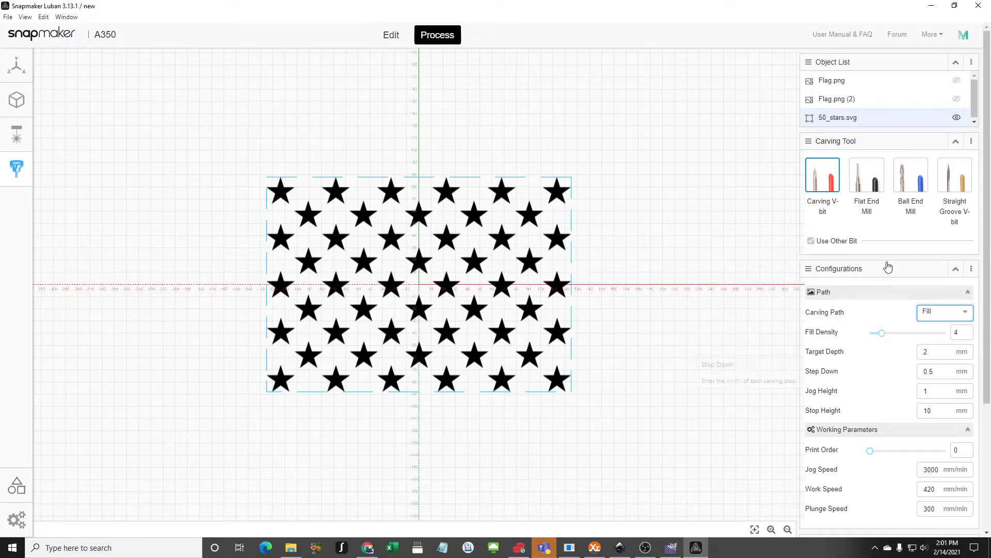
{"action": "left_click", "coordinate": [871, 186]}
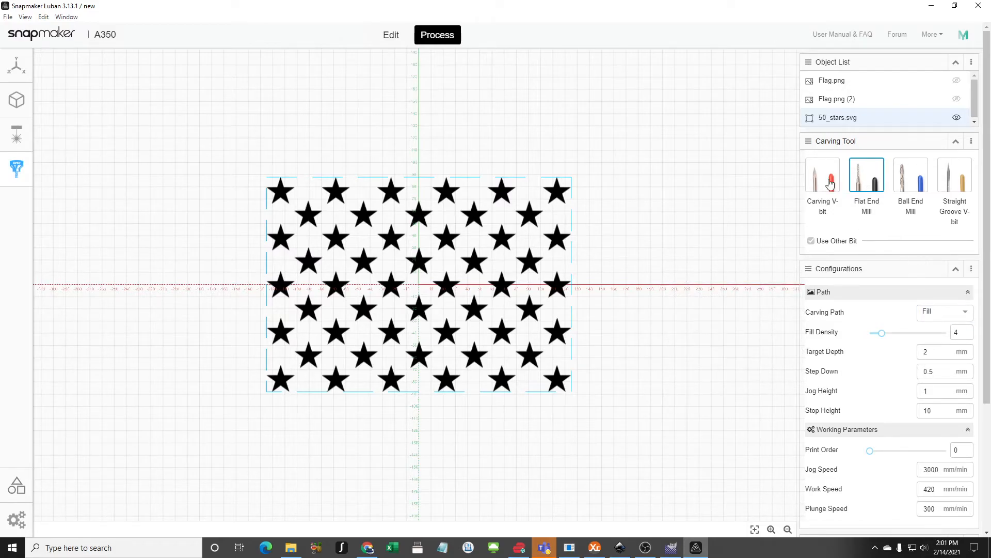
Step: Generate the star toolpath and its G-code, and load the G-code into the workspace
{"action": "scroll", "coordinate": [877, 362], "scroll_direction": "down", "scroll_amount": 2}
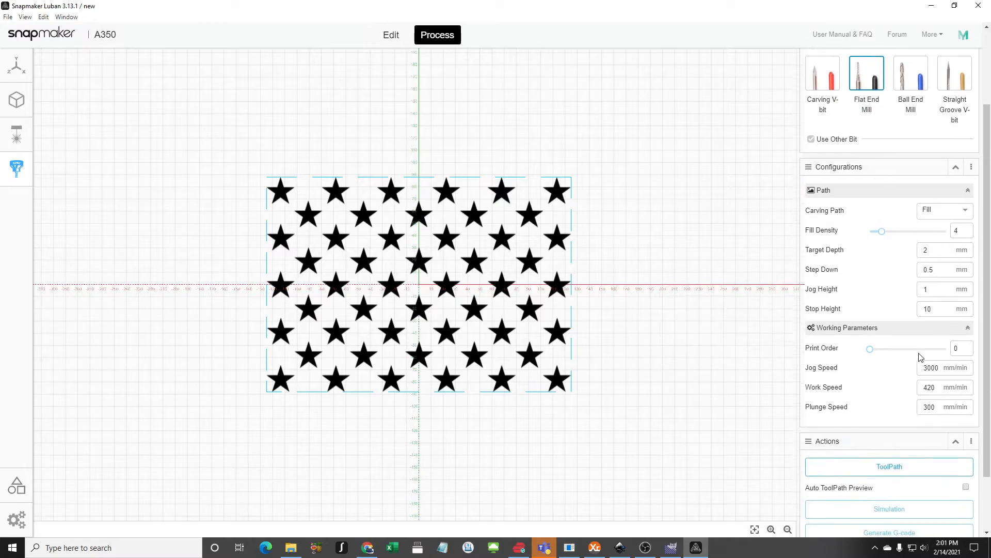
{"action": "left_click", "coordinate": [909, 463]}
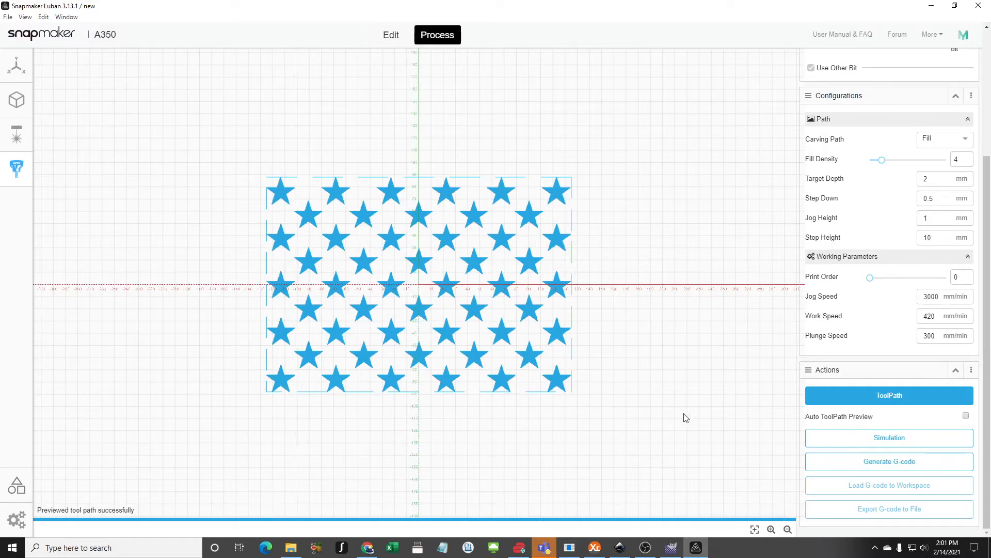
{"action": "left_click", "coordinate": [885, 465]}
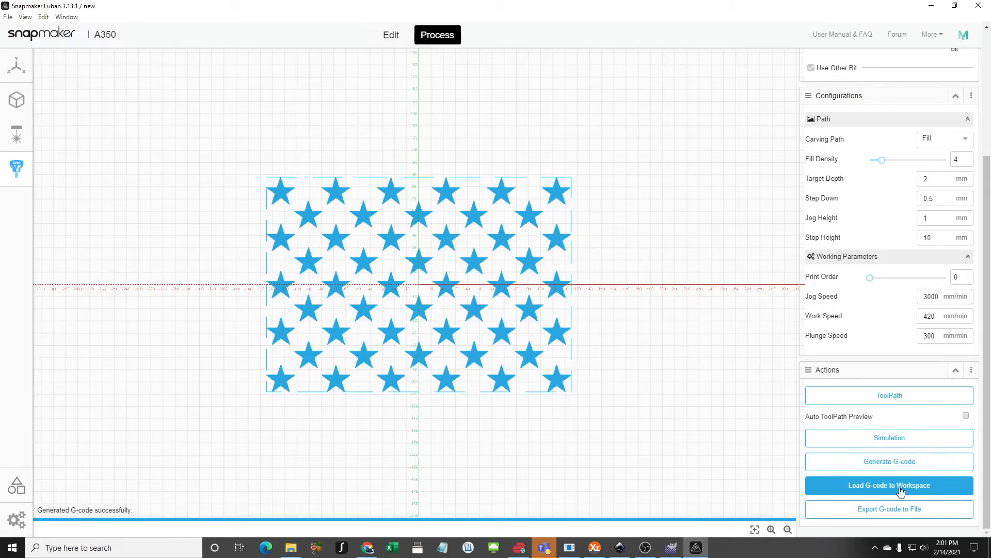
{"action": "left_click", "coordinate": [902, 492]}
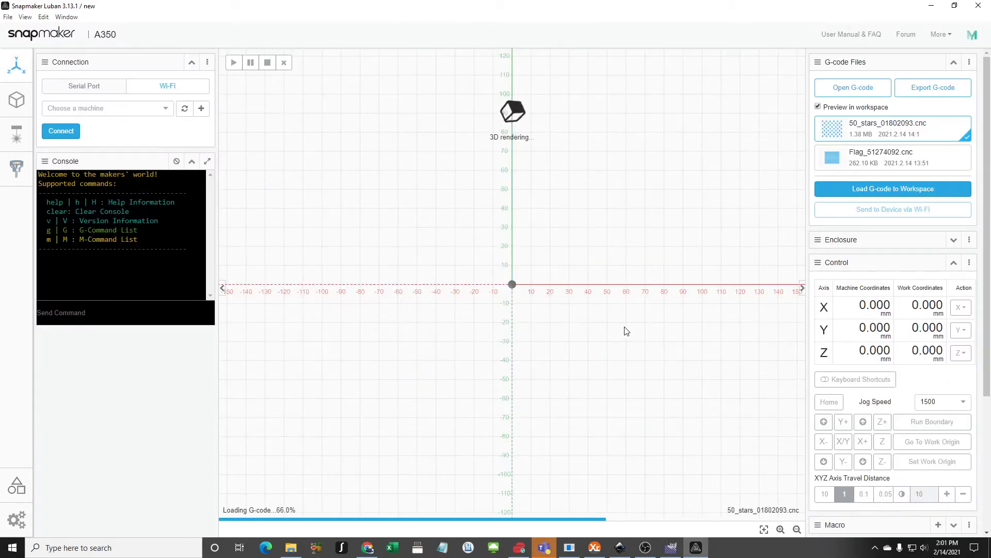
Step: Examine the loaded star toolpaths from tilted angles in the workspace preview
{"action": "scroll", "coordinate": [528, 314], "scroll_direction": "up", "scroll_amount": 3}
{"action": "scroll", "coordinate": [528, 314], "scroll_direction": "up", "scroll_amount": 3}
{"action": "left_click_drag", "start_coordinate": [783, 347], "coordinate": [777, 310]}
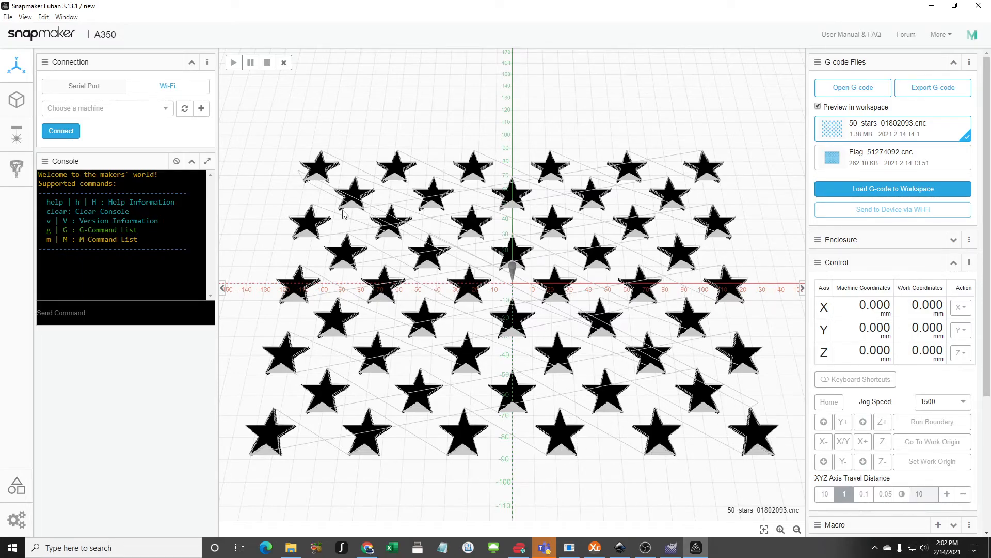
{"action": "scroll", "coordinate": [602, 242], "scroll_direction": "down", "scroll_amount": 5}
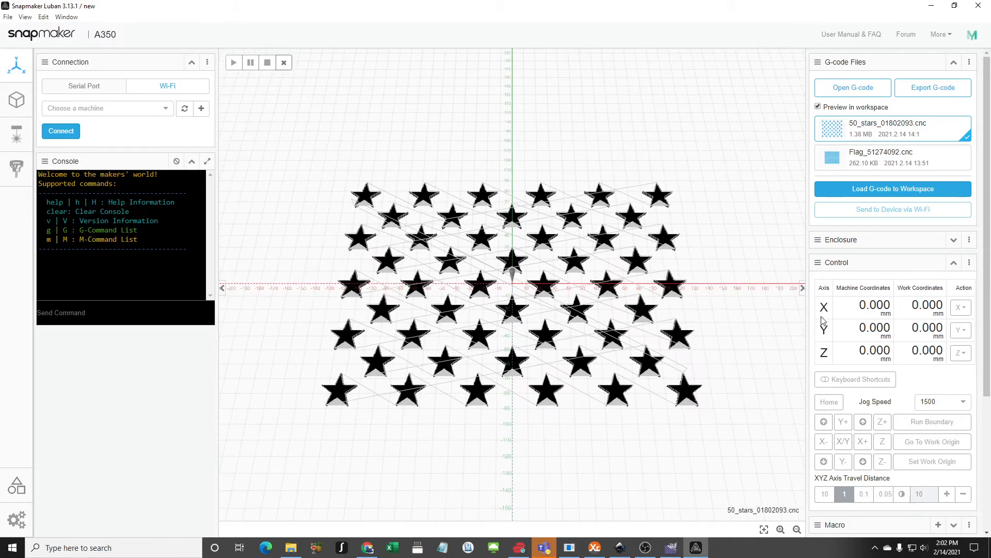
{"action": "left_click_drag", "start_coordinate": [721, 319], "coordinate": [706, 285]}
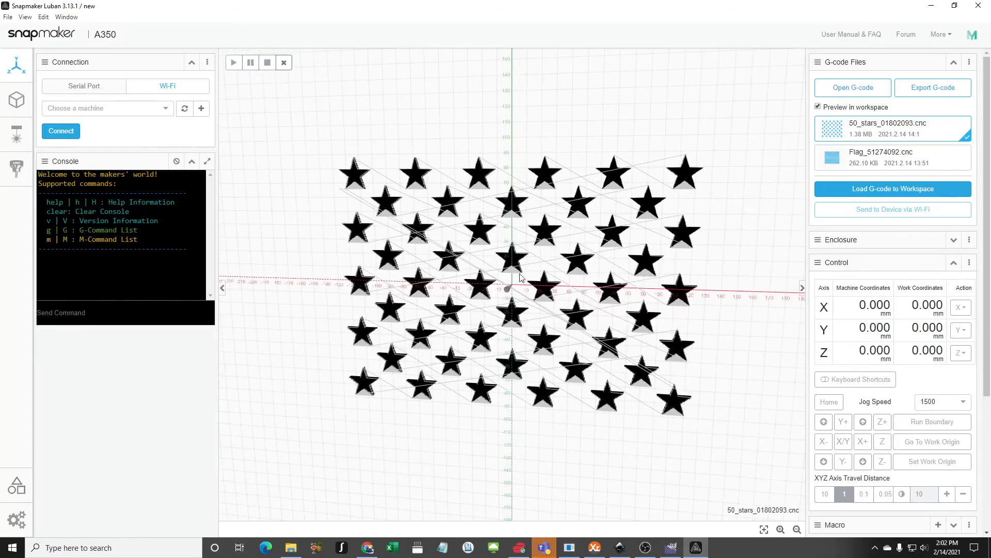
Step: Clear the workspace and load Flag_51274092.cnc to view its toolpath for comparison
{"action": "left_click", "coordinate": [283, 63]}
{"action": "left_click", "coordinate": [887, 163]}
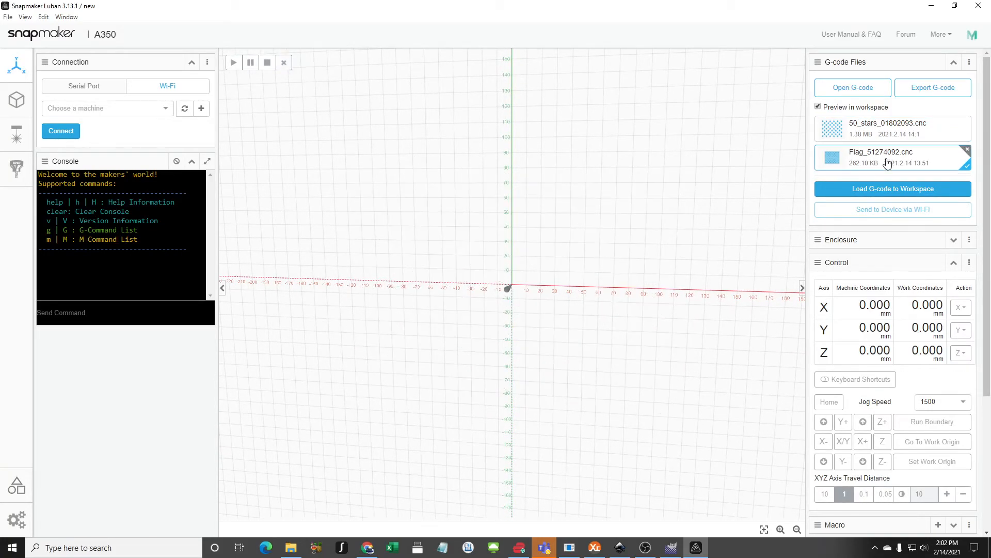
{"action": "double_click", "coordinate": [885, 152]}
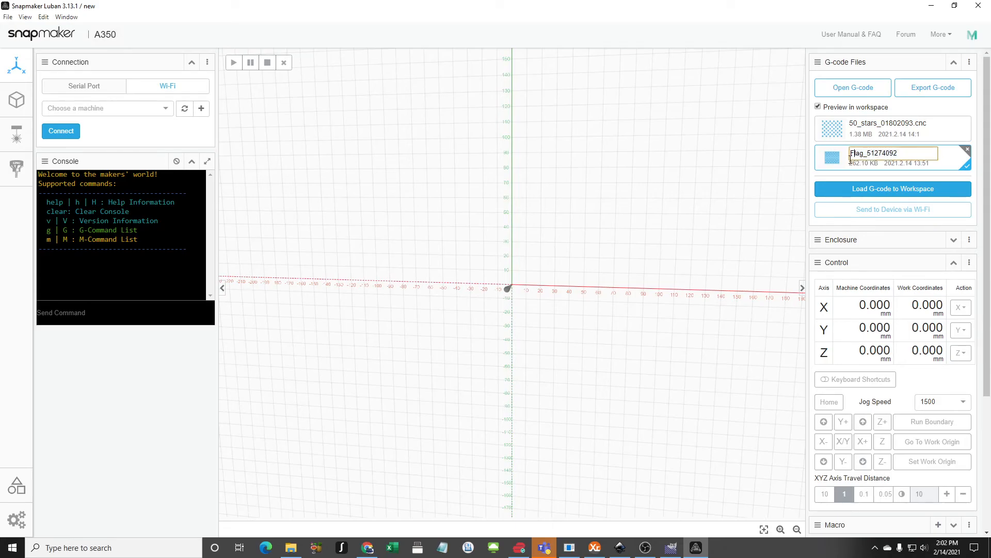
{"action": "left_click", "coordinate": [865, 190]}
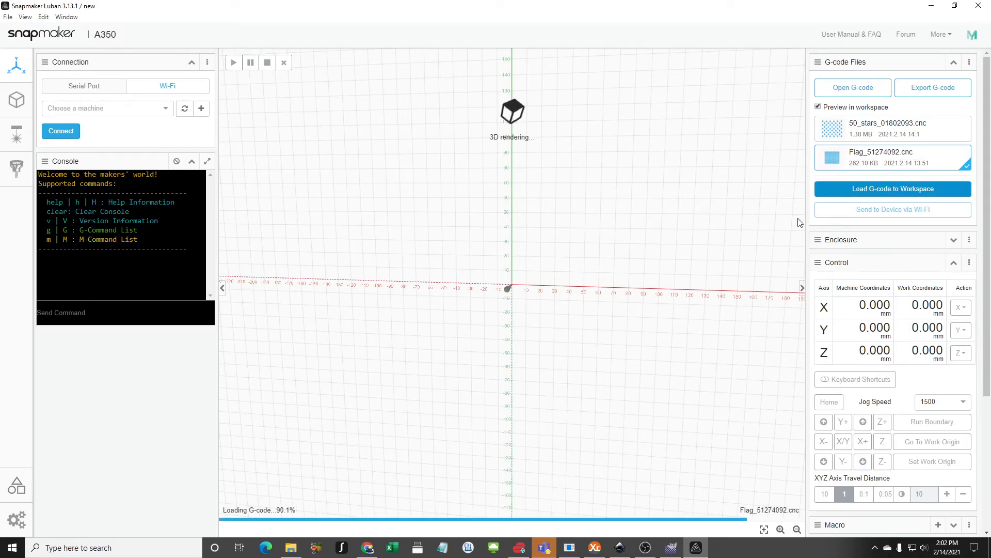
{"action": "left_click_drag", "start_coordinate": [688, 279], "coordinate": [719, 202]}
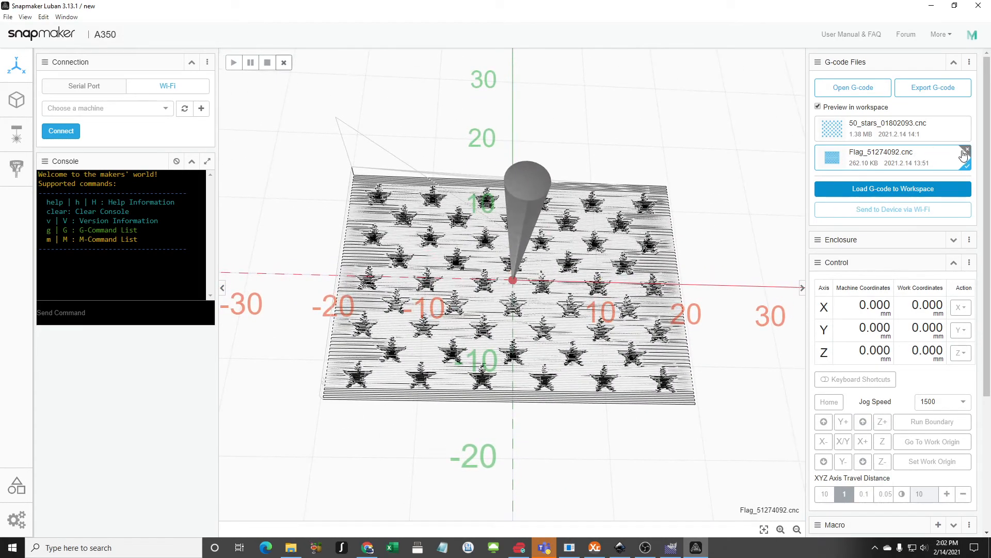
Step: Clear the flag toolpath from the workspace and load 50_stars_01802093.cnc again
{"action": "left_click", "coordinate": [283, 62]}
{"action": "left_click", "coordinate": [888, 136]}
{"action": "left_click", "coordinate": [889, 190]}
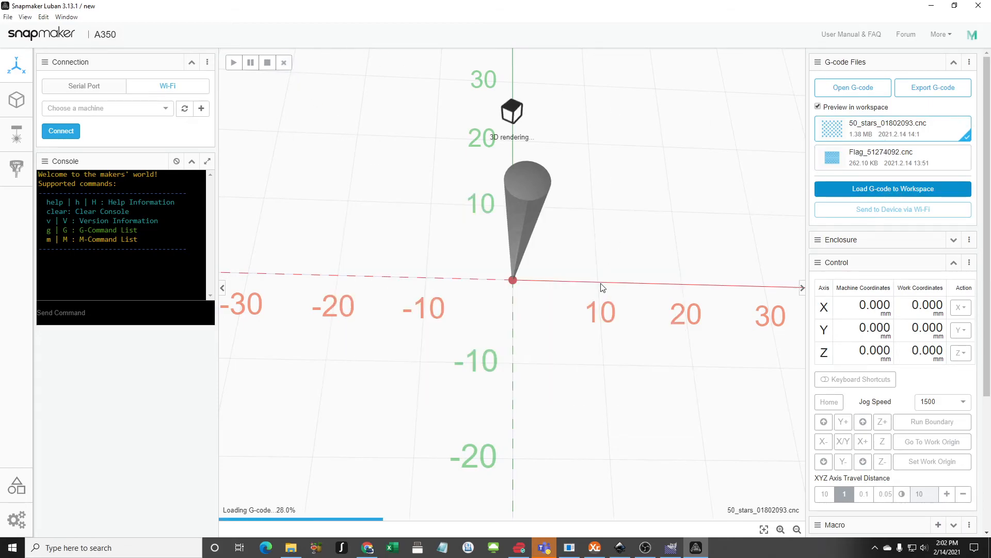
Step: Inspect the star fill toolpaths up close and check the axis dimensions in the G-code inspection data
{"action": "scroll", "coordinate": [509, 322], "scroll_direction": "up", "scroll_amount": 5}
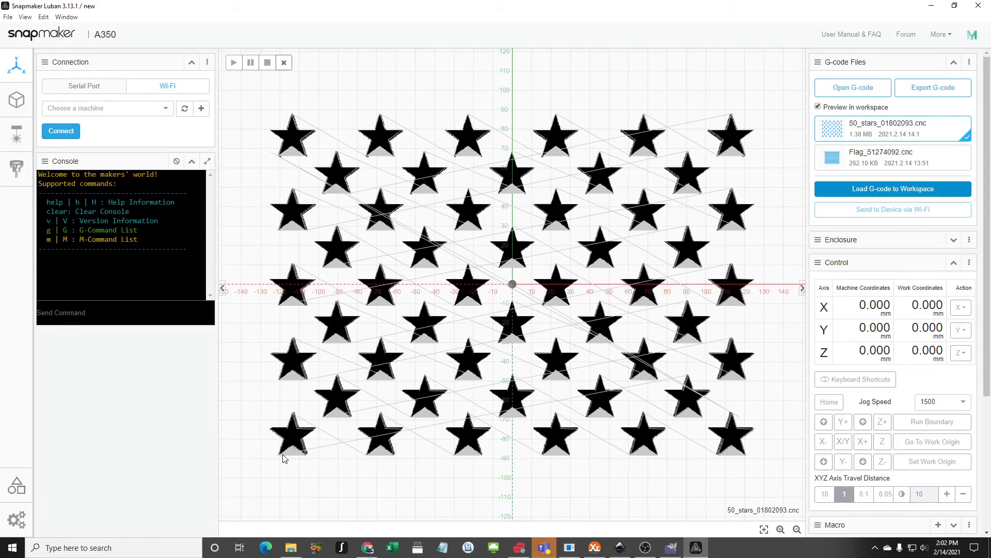
{"action": "scroll", "coordinate": [479, 213], "scroll_direction": "up", "scroll_amount": 6}
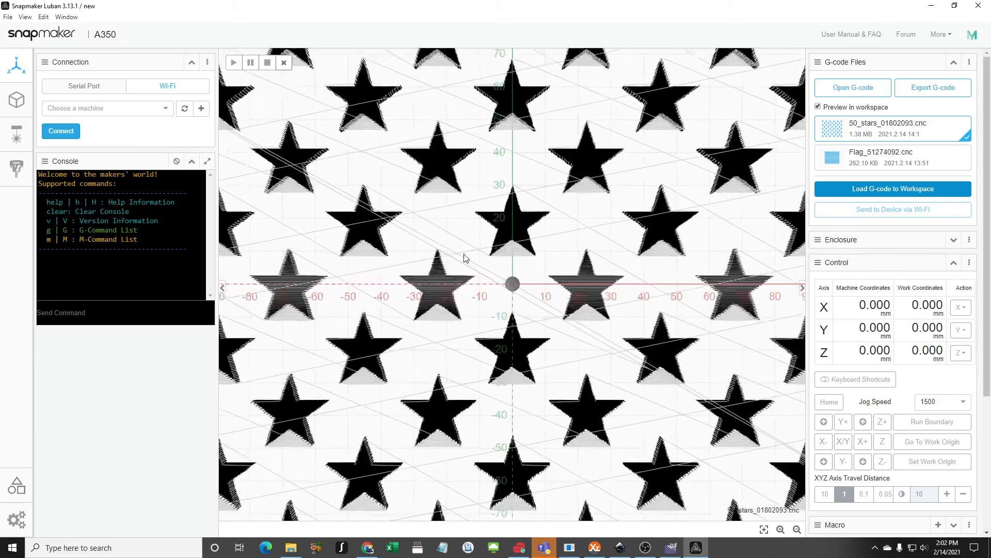
{"action": "scroll", "coordinate": [480, 214], "scroll_direction": "up", "scroll_amount": 3}
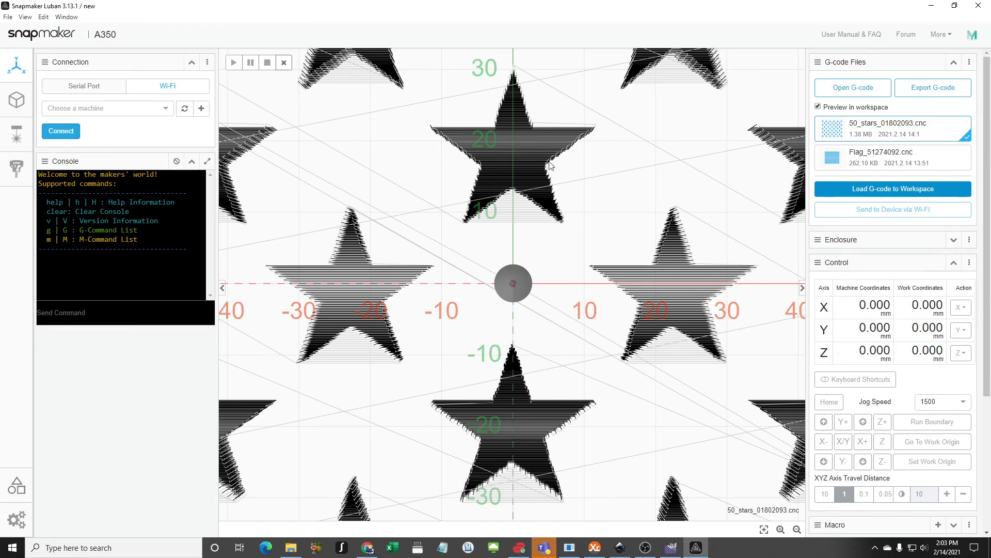
{"action": "scroll", "coordinate": [517, 289], "scroll_direction": "down", "scroll_amount": 5}
{"action": "scroll", "coordinate": [527, 308], "scroll_direction": "down", "scroll_amount": 5}
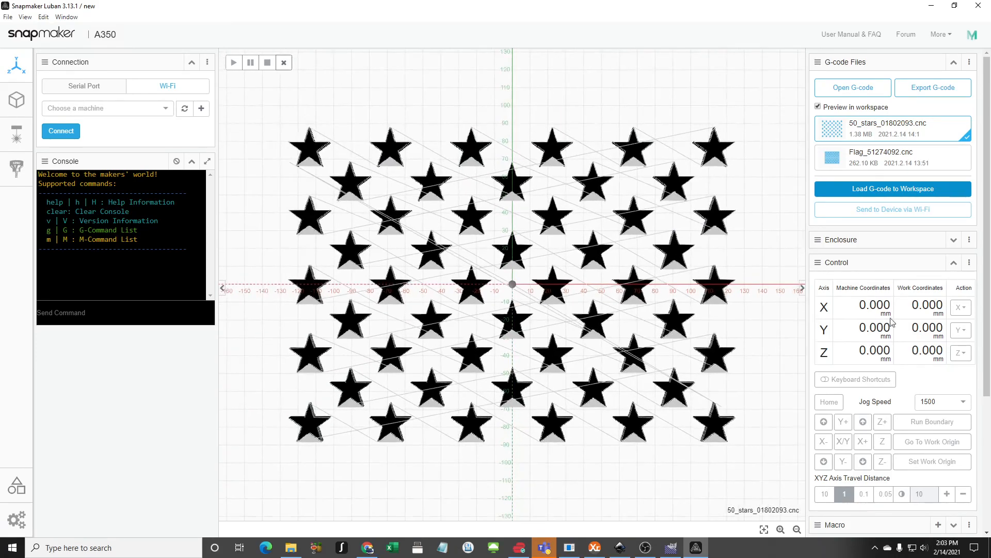
{"action": "scroll", "coordinate": [949, 352], "scroll_direction": "down", "scroll_amount": 4}
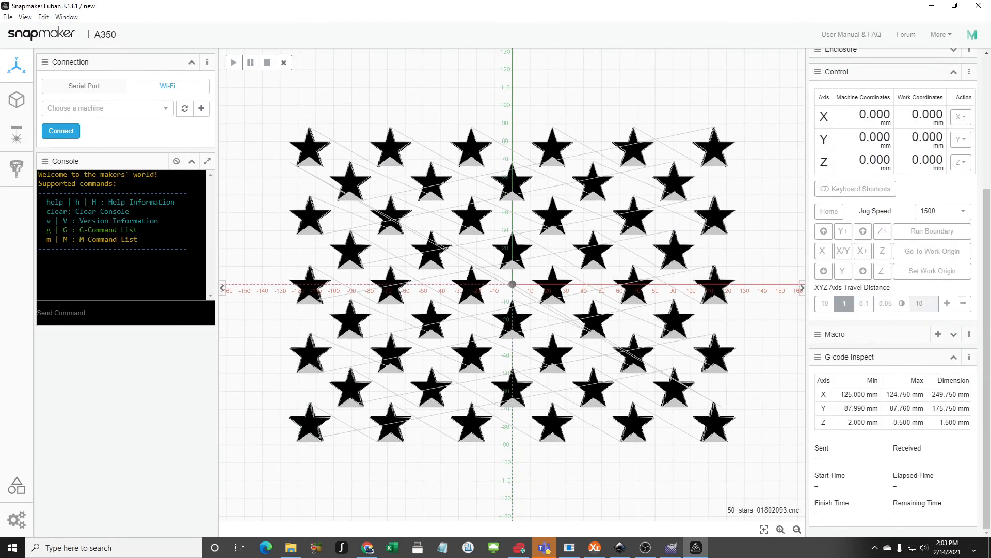